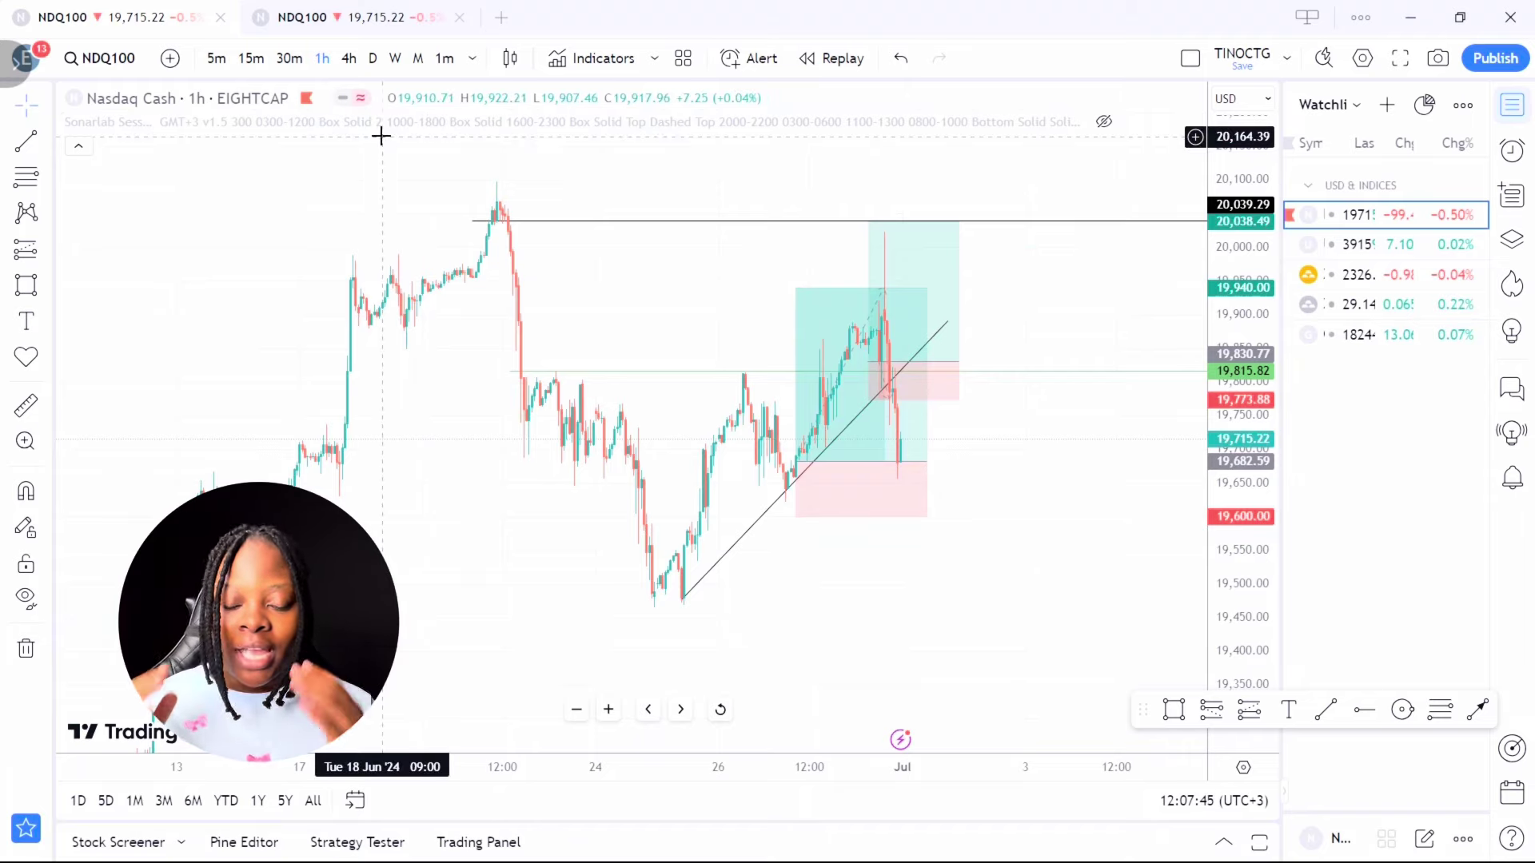
# - Inspect the targets and stops of both NDQ100 long positions on the 15-minute and 5-minute charts
pyautogui.click(251, 58)
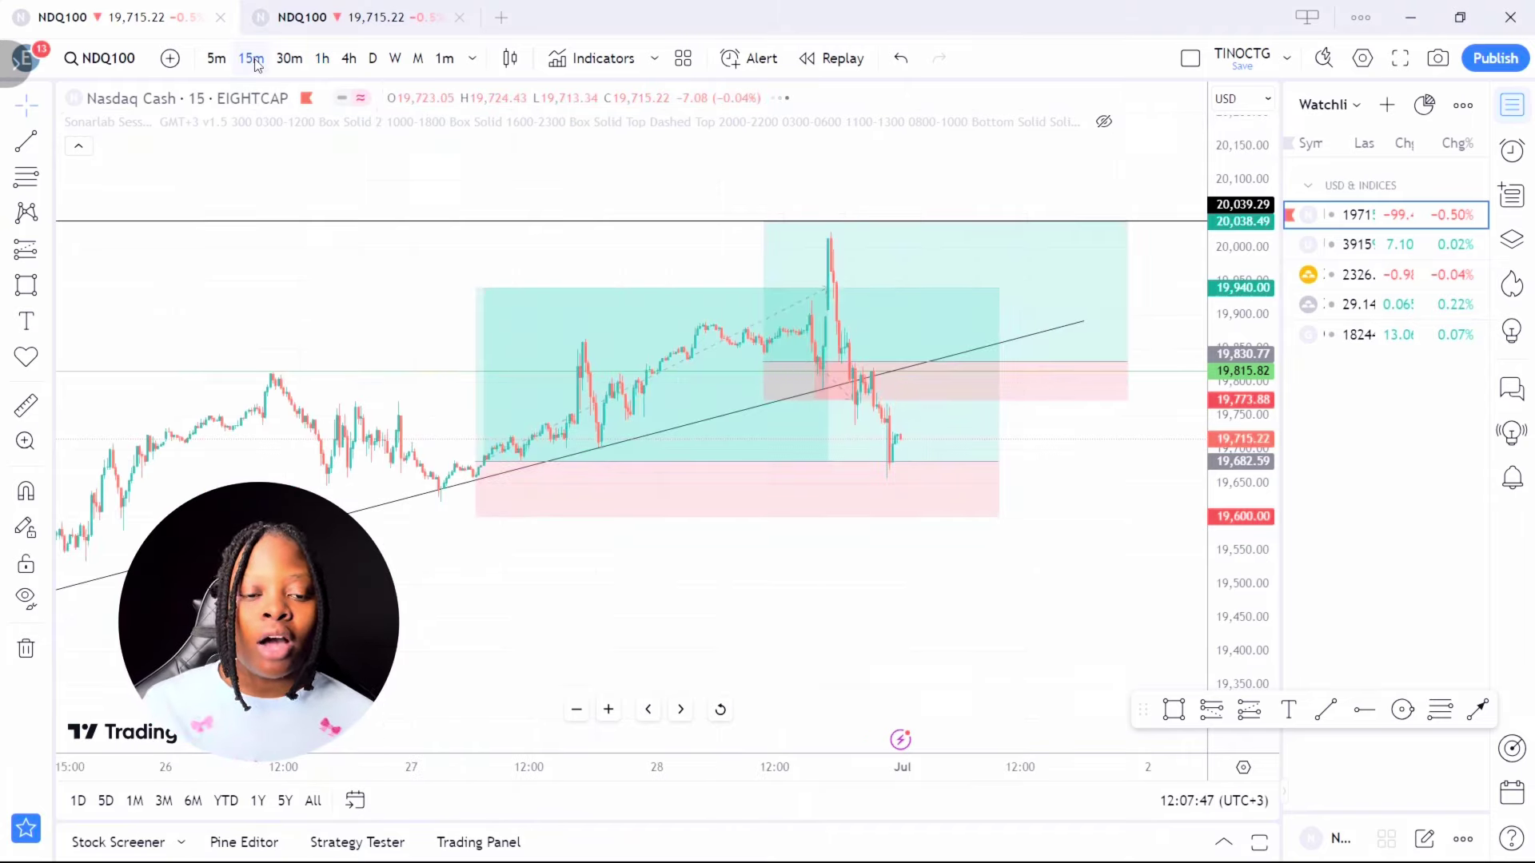
pyautogui.click(215, 58)
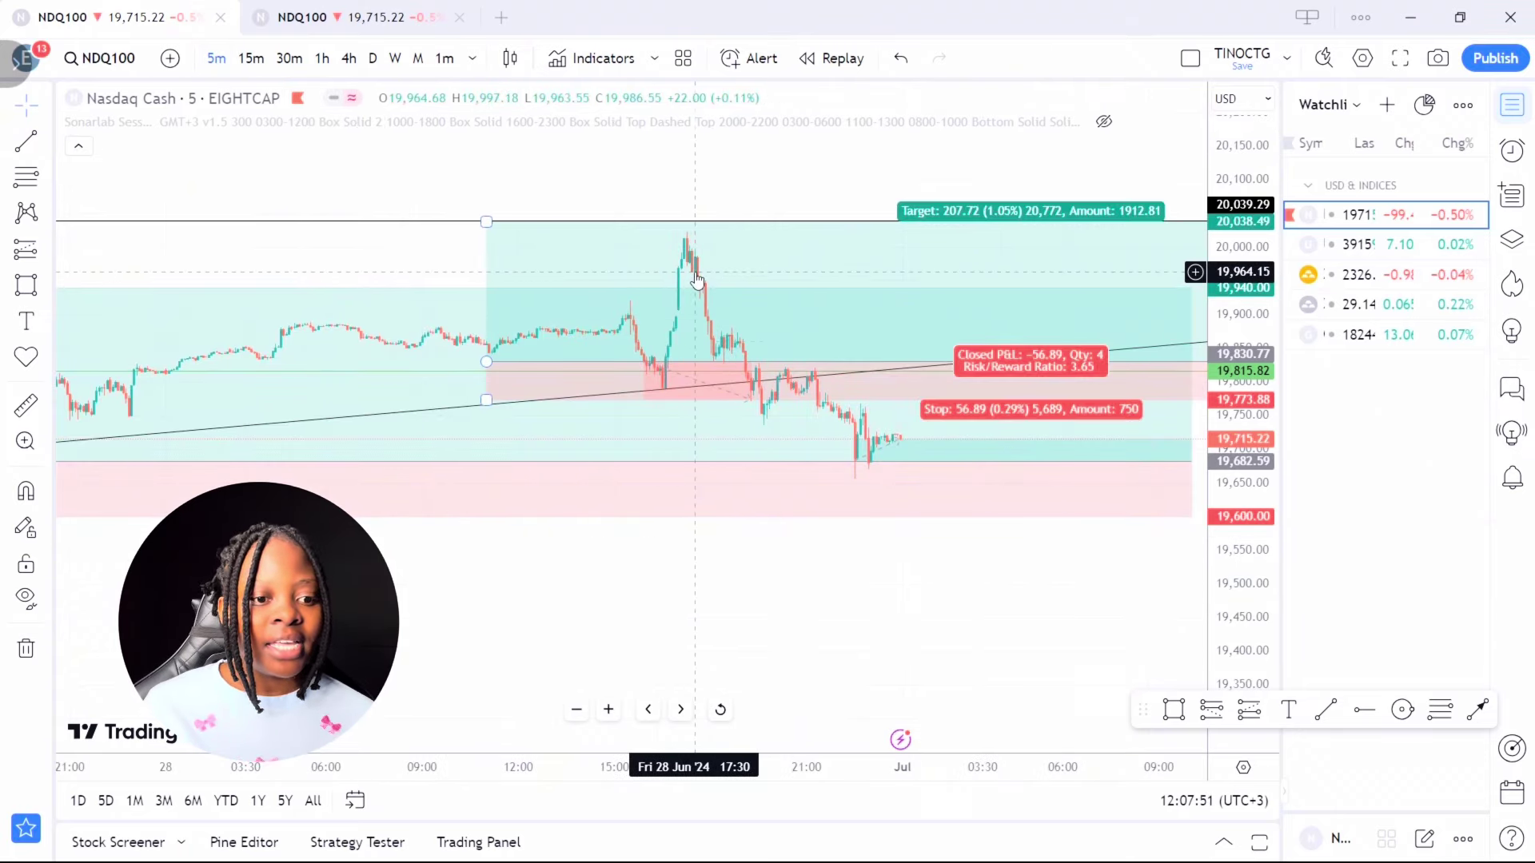
pyautogui.moveTo(1247, 609); pyautogui.dragTo(1217, 340)
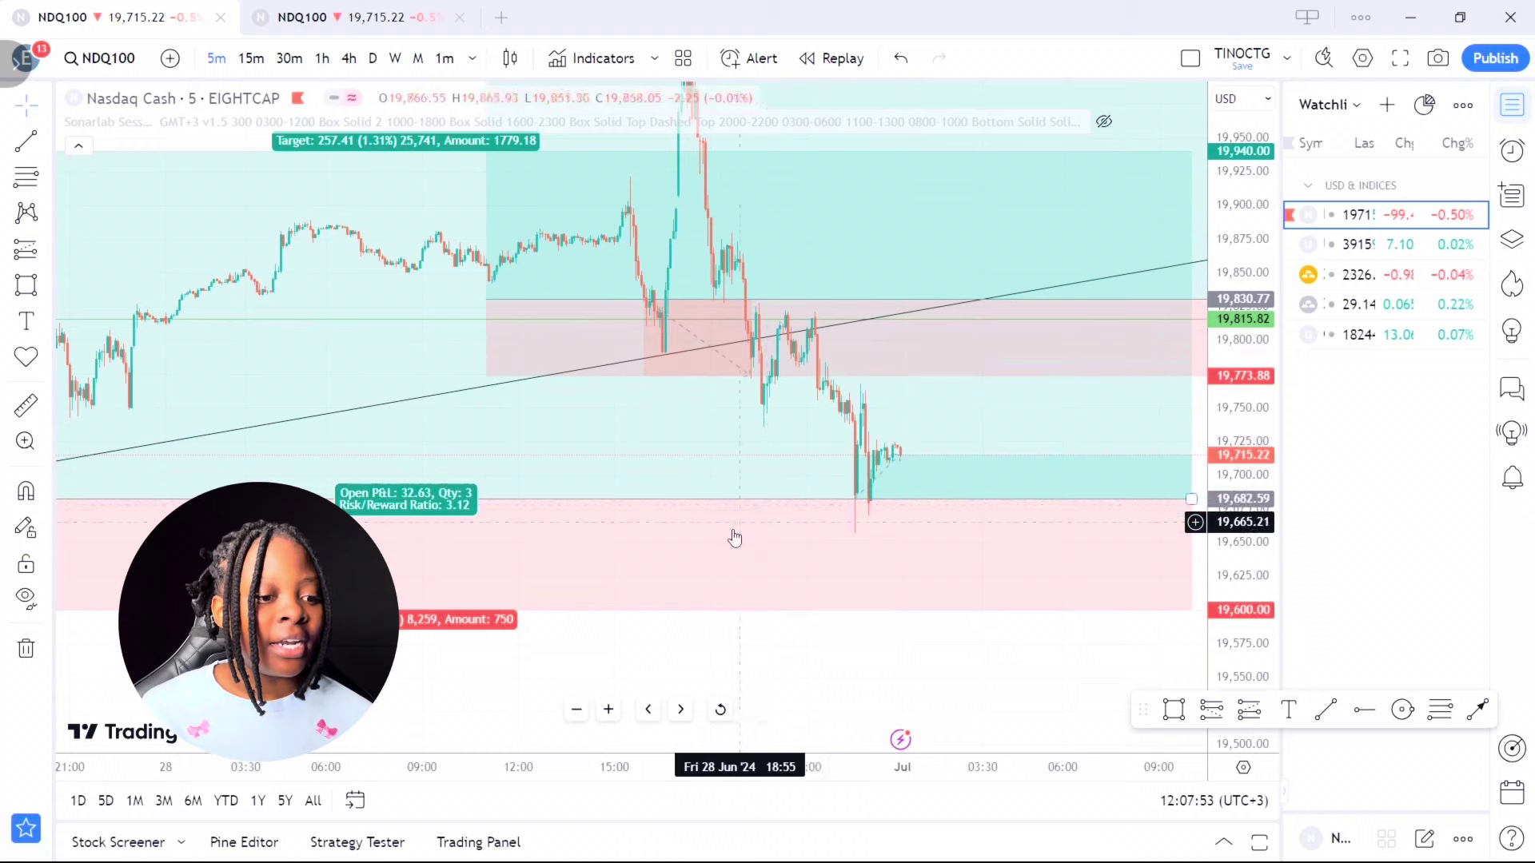
pyautogui.moveTo(733, 685); pyautogui.dragTo(854, 635)
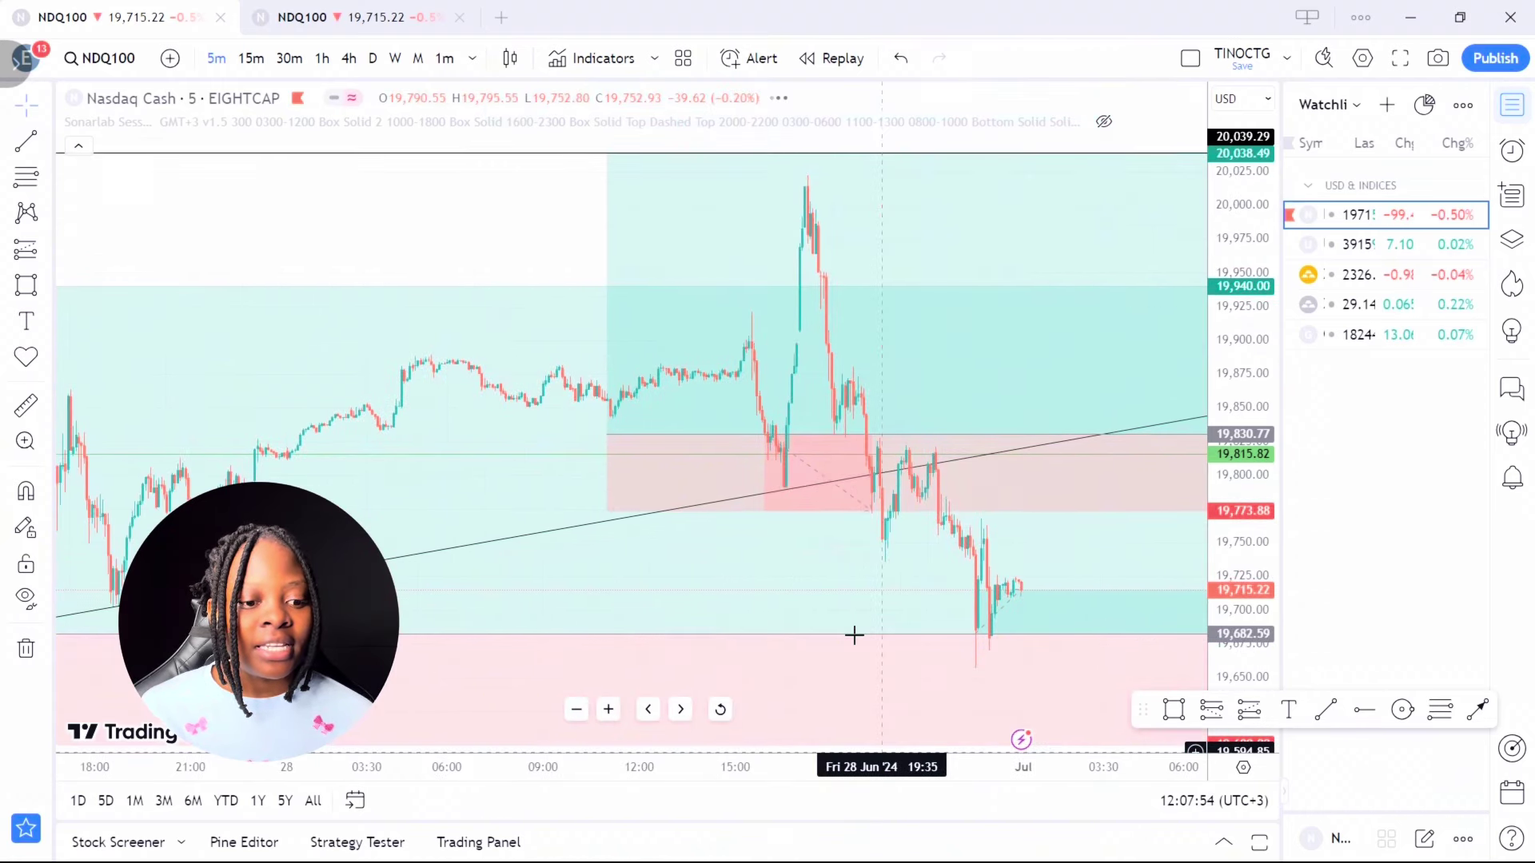
pyautogui.click(760, 152)
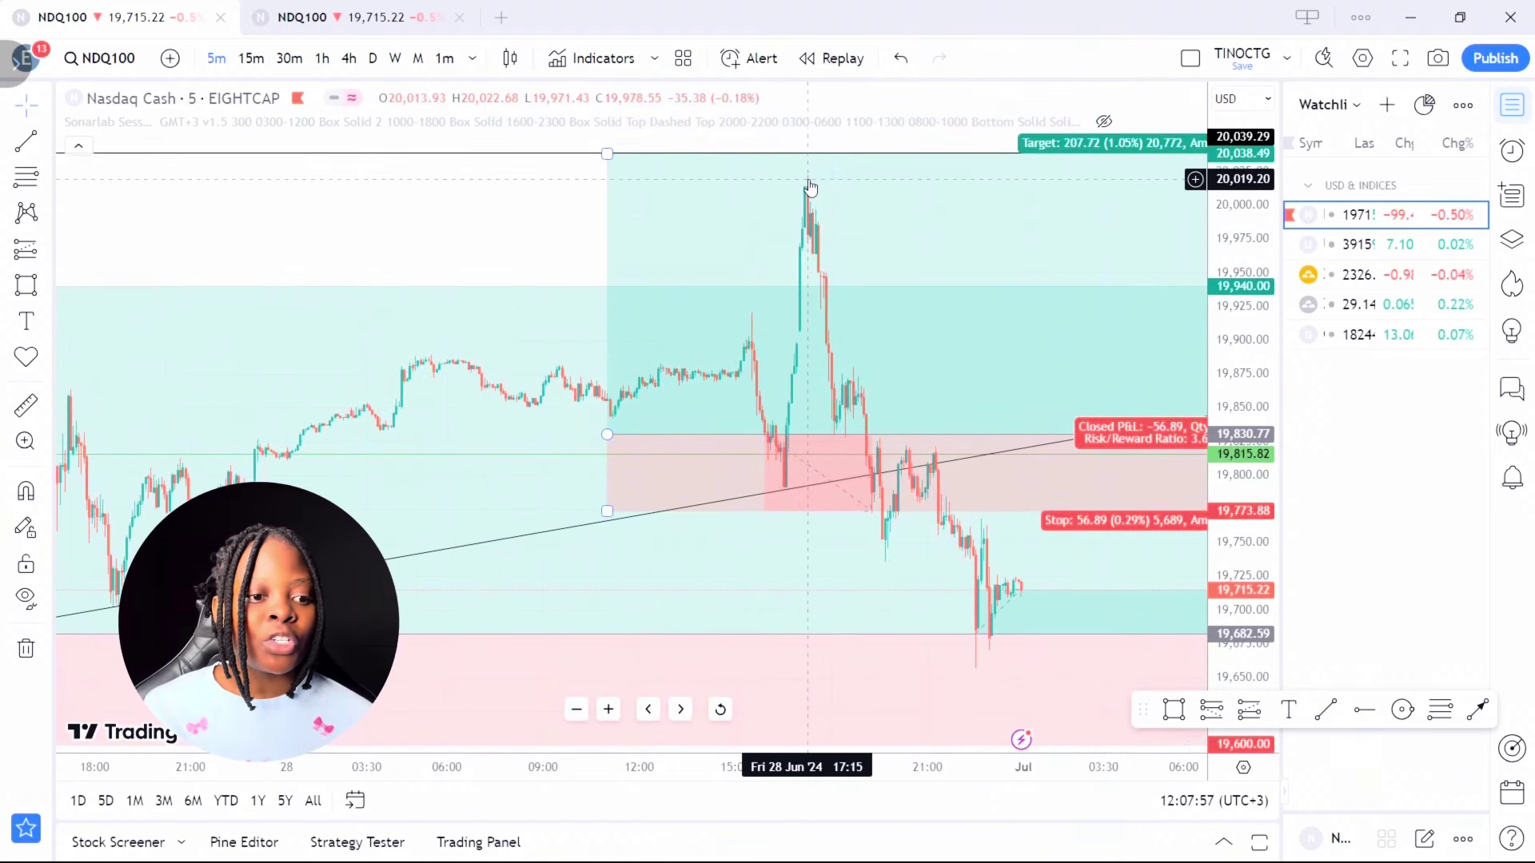
pyautogui.click(894, 541)
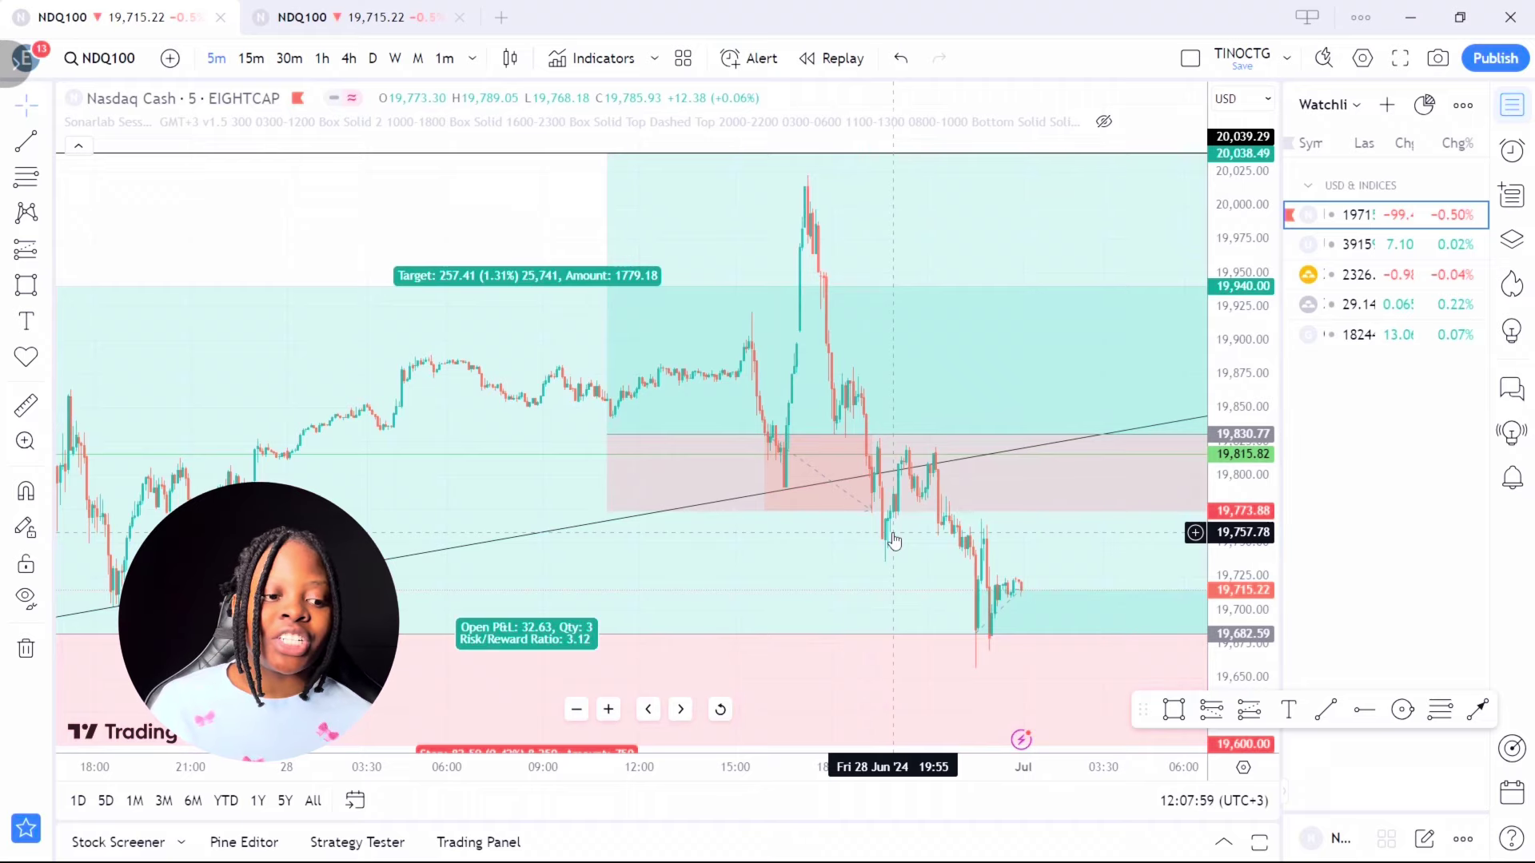
# - Return NDQ100 to the 1-hour timeframe and rescale the price axis to frame the trade setups
pyautogui.click(323, 61)
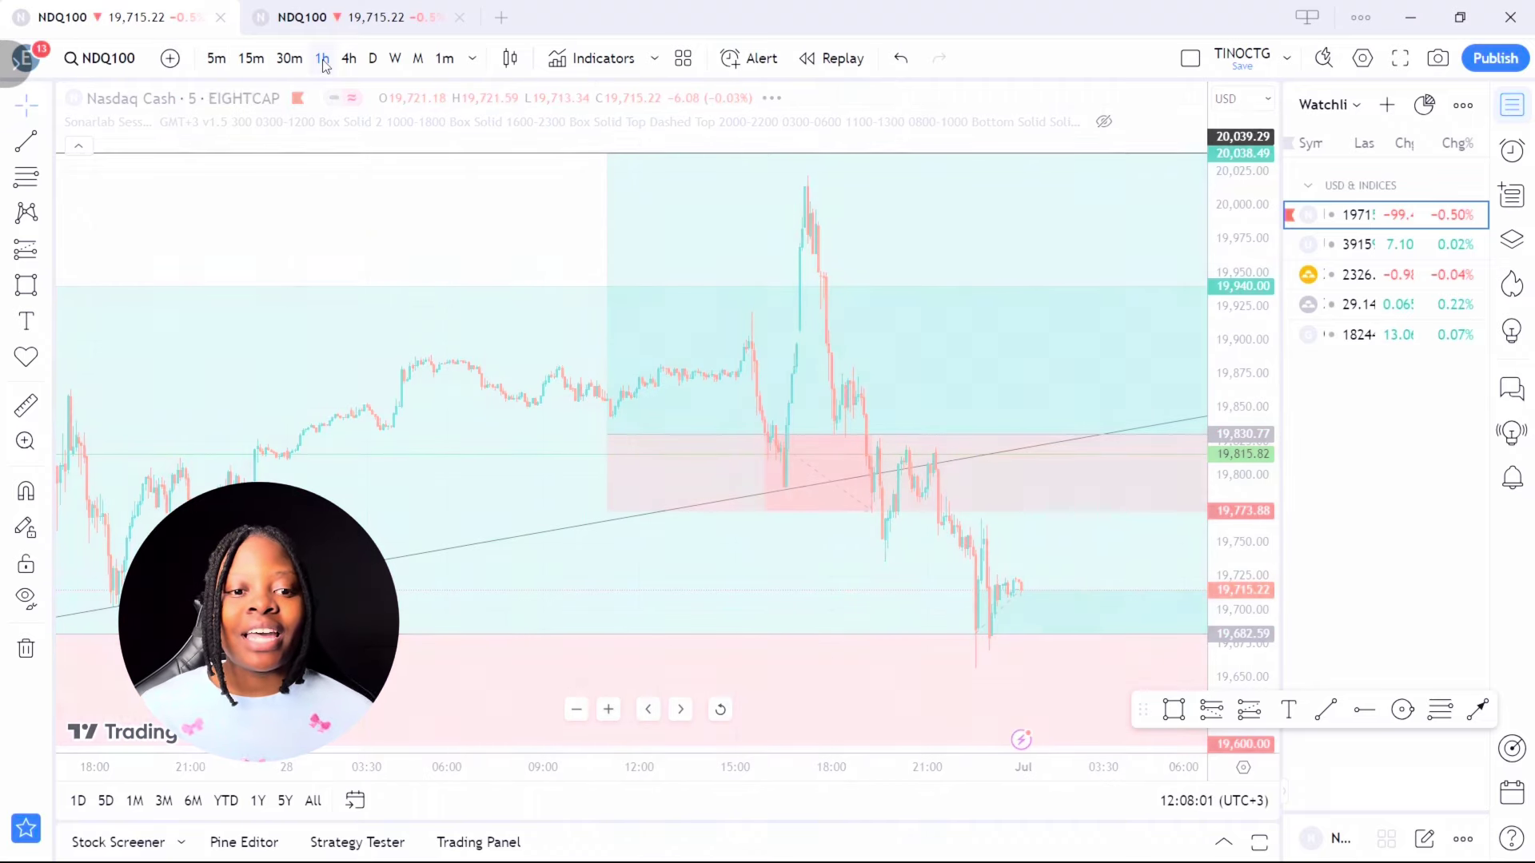
pyautogui.moveTo(1249, 220); pyautogui.dragTo(1249, 451)
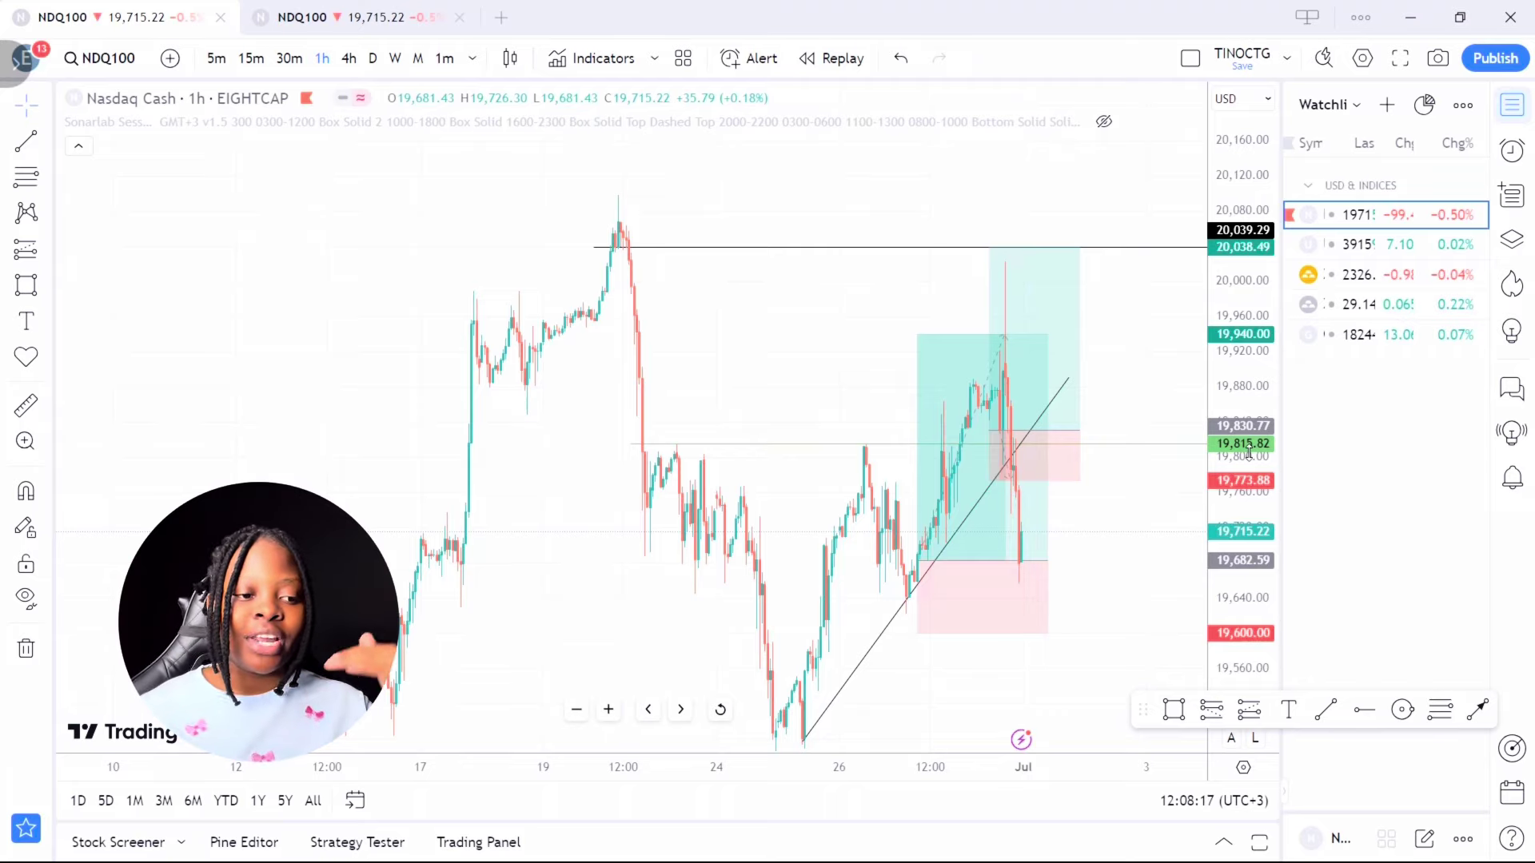
pyautogui.moveTo(1248, 452); pyautogui.dragTo(1248, 473)
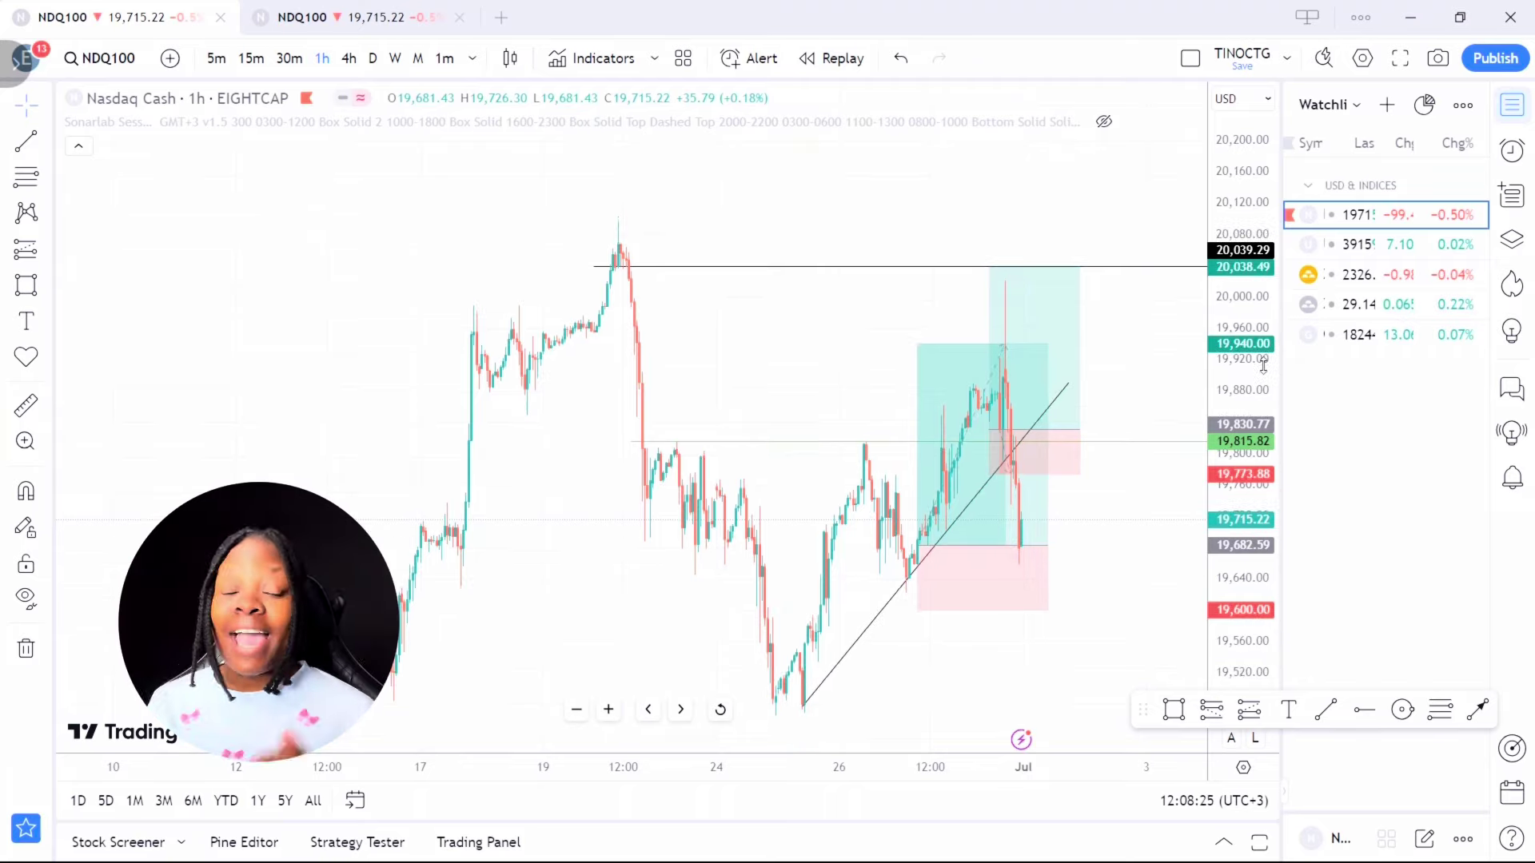
pyautogui.moveTo(1141, 561); pyautogui.dragTo(887, 527)
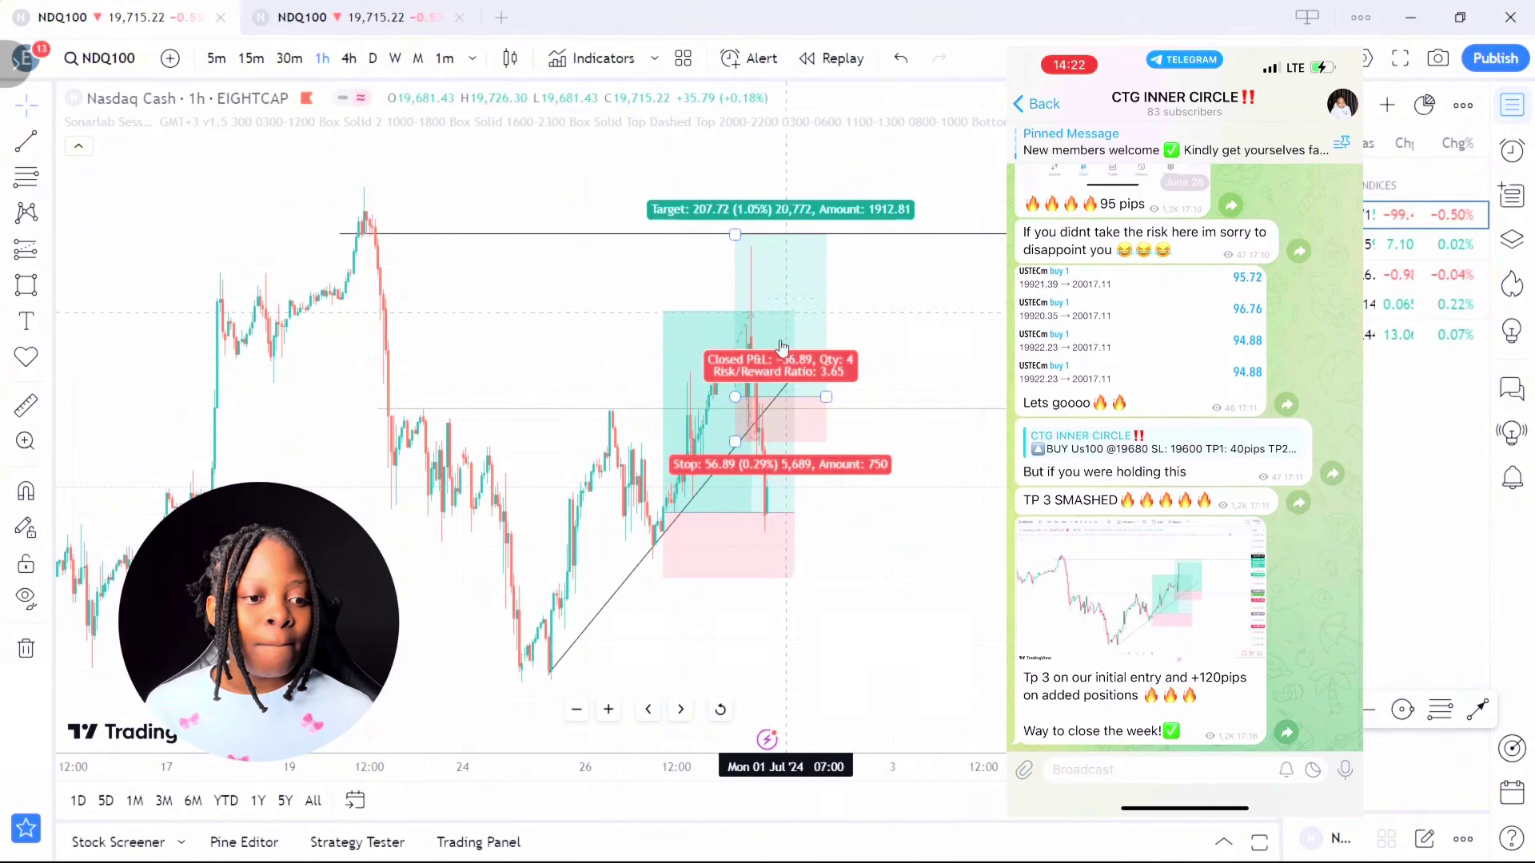
pyautogui.click(802, 414)
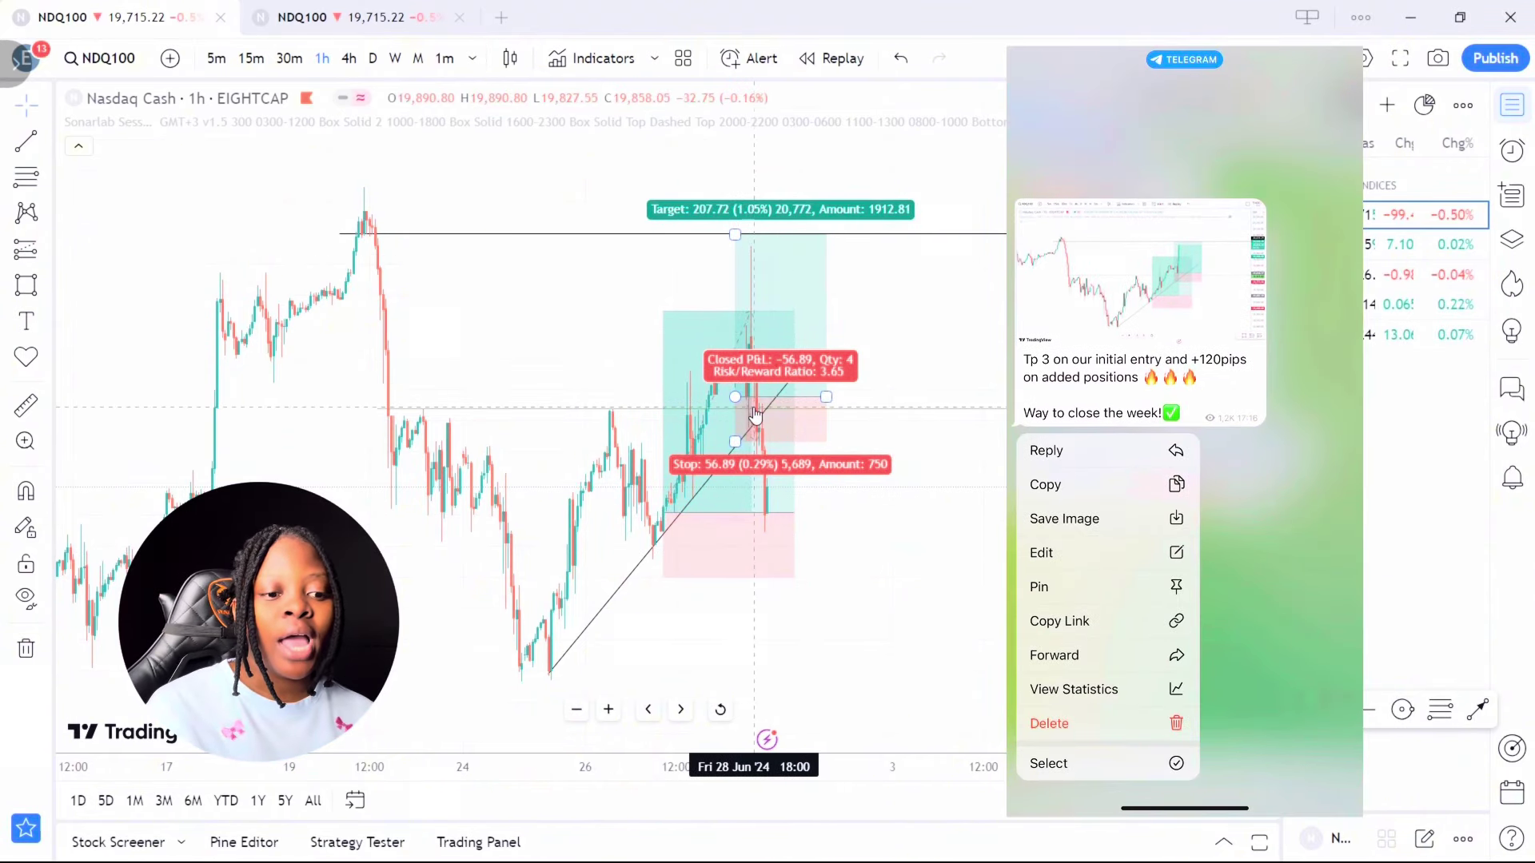
pyautogui.click(925, 483)
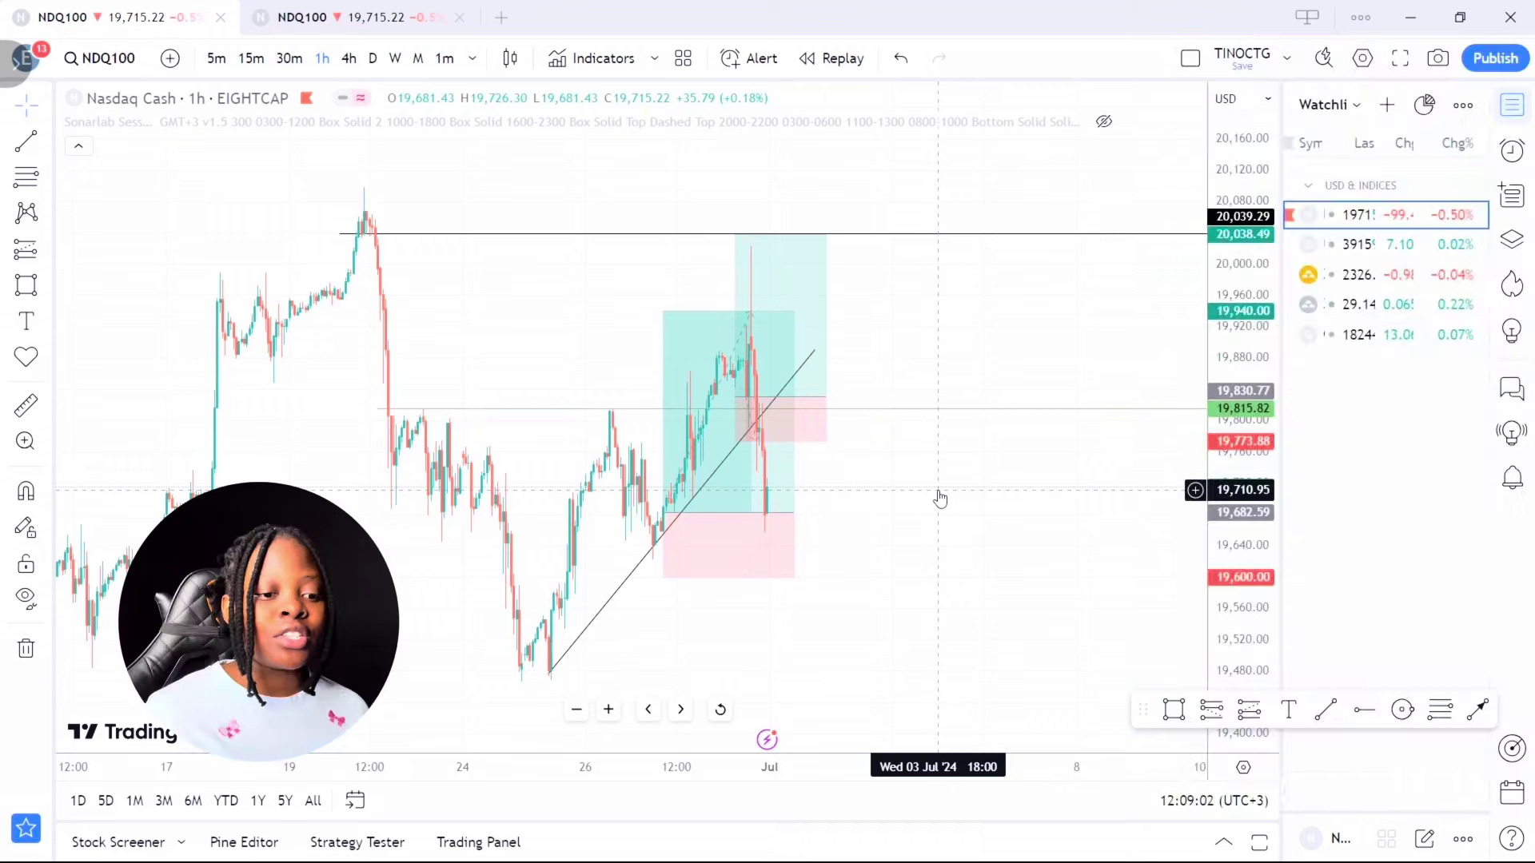
pyautogui.click(744, 480)
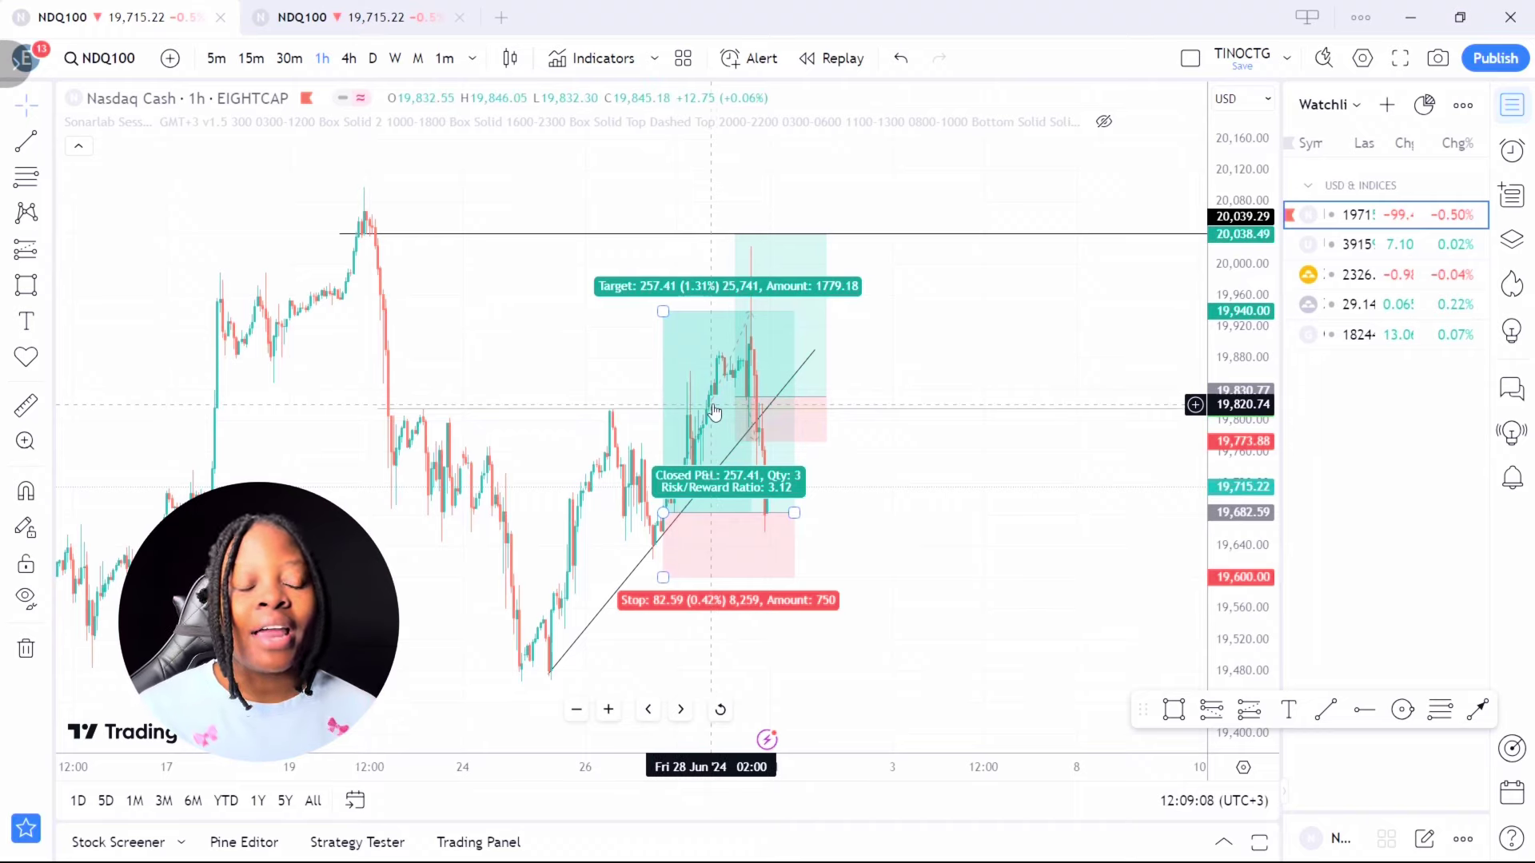
pyautogui.click(751, 326)
pyautogui.click(734, 322)
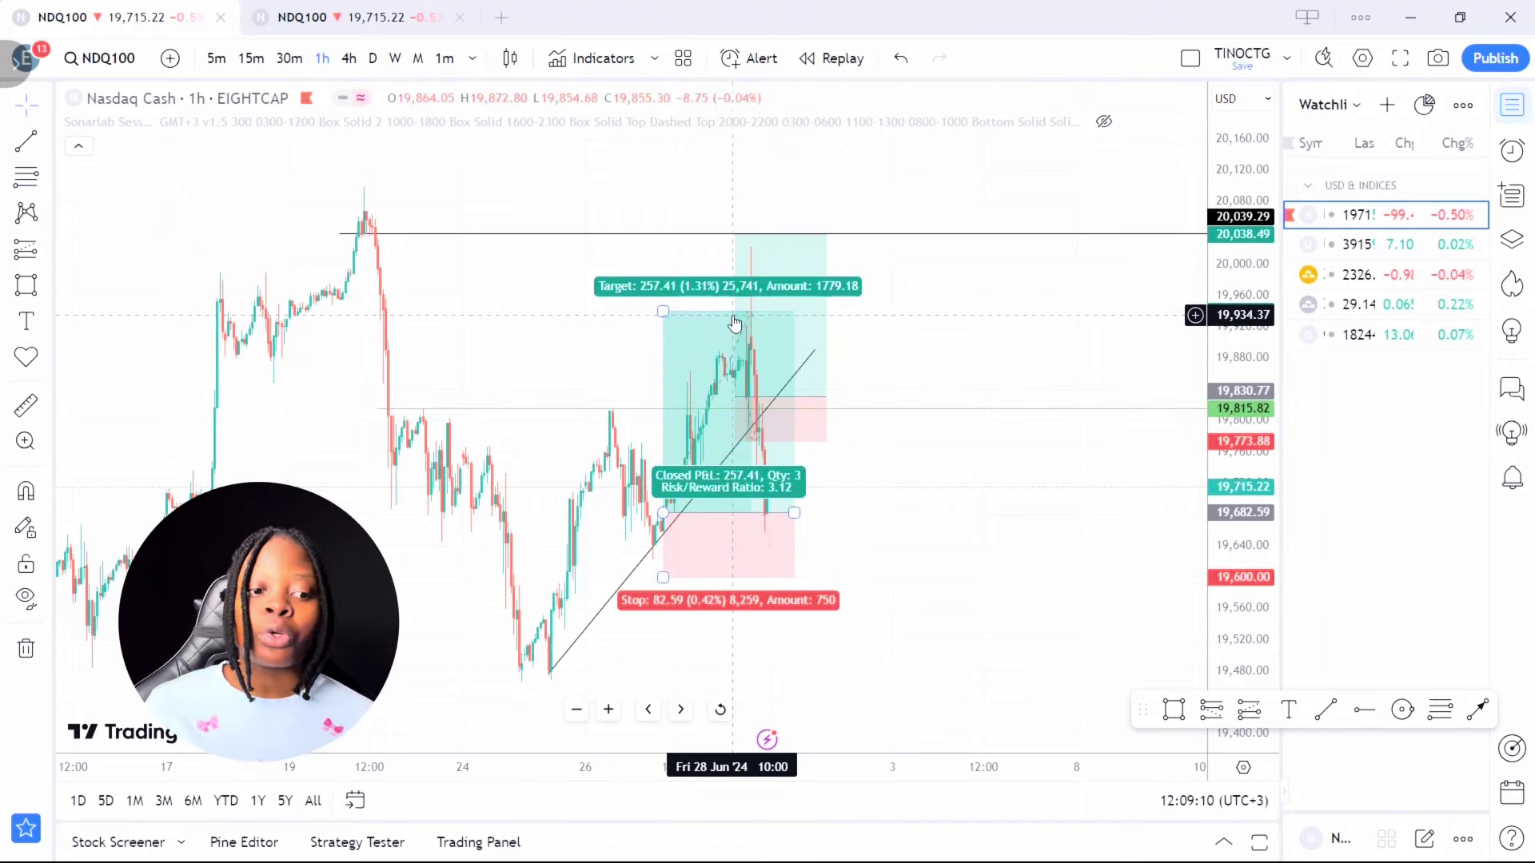
pyautogui.click(739, 324)
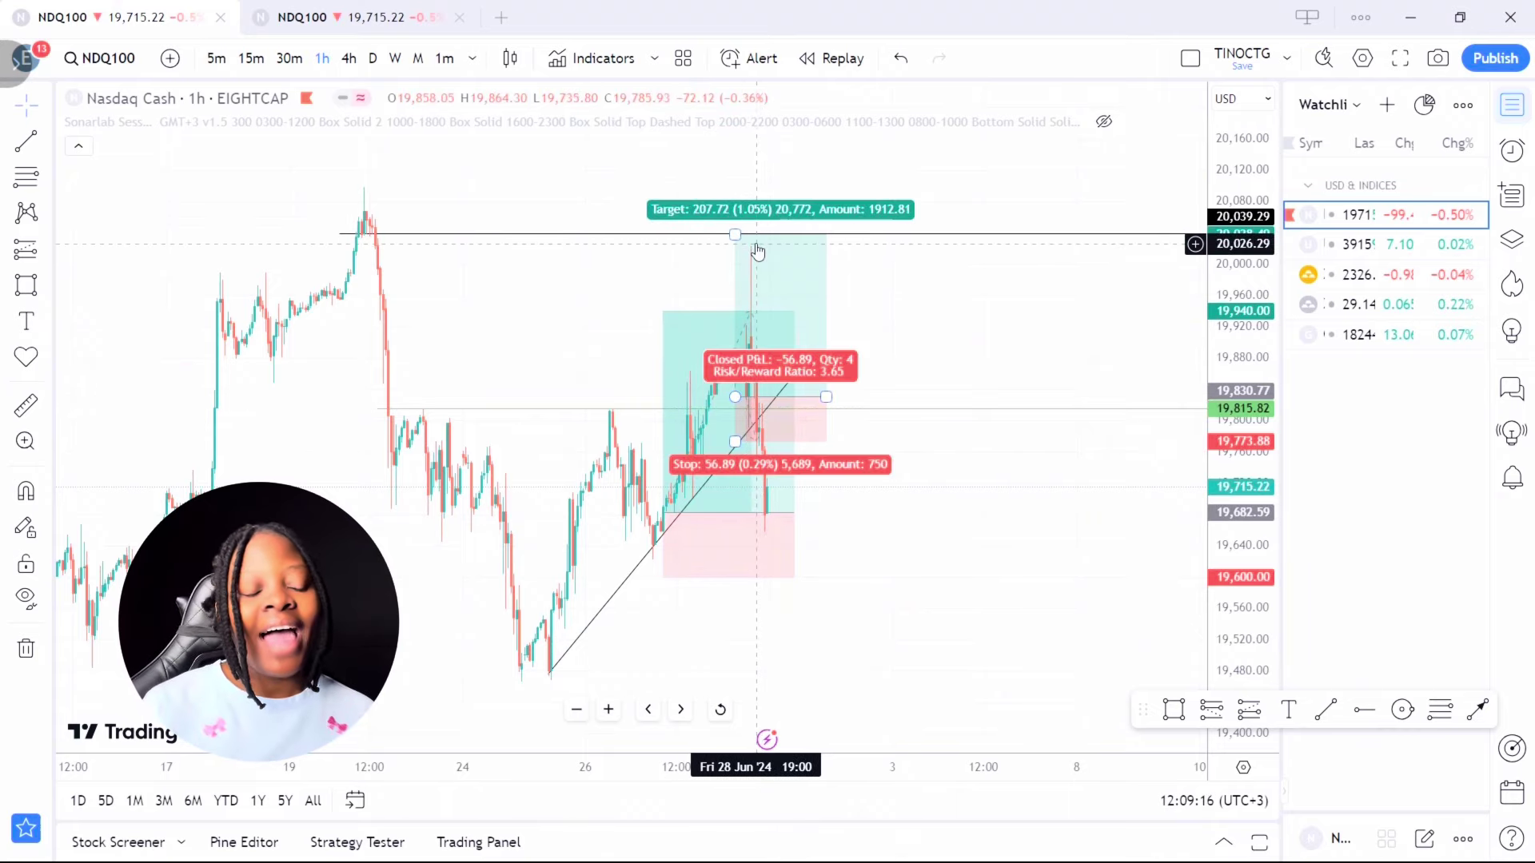
pyautogui.click(724, 253)
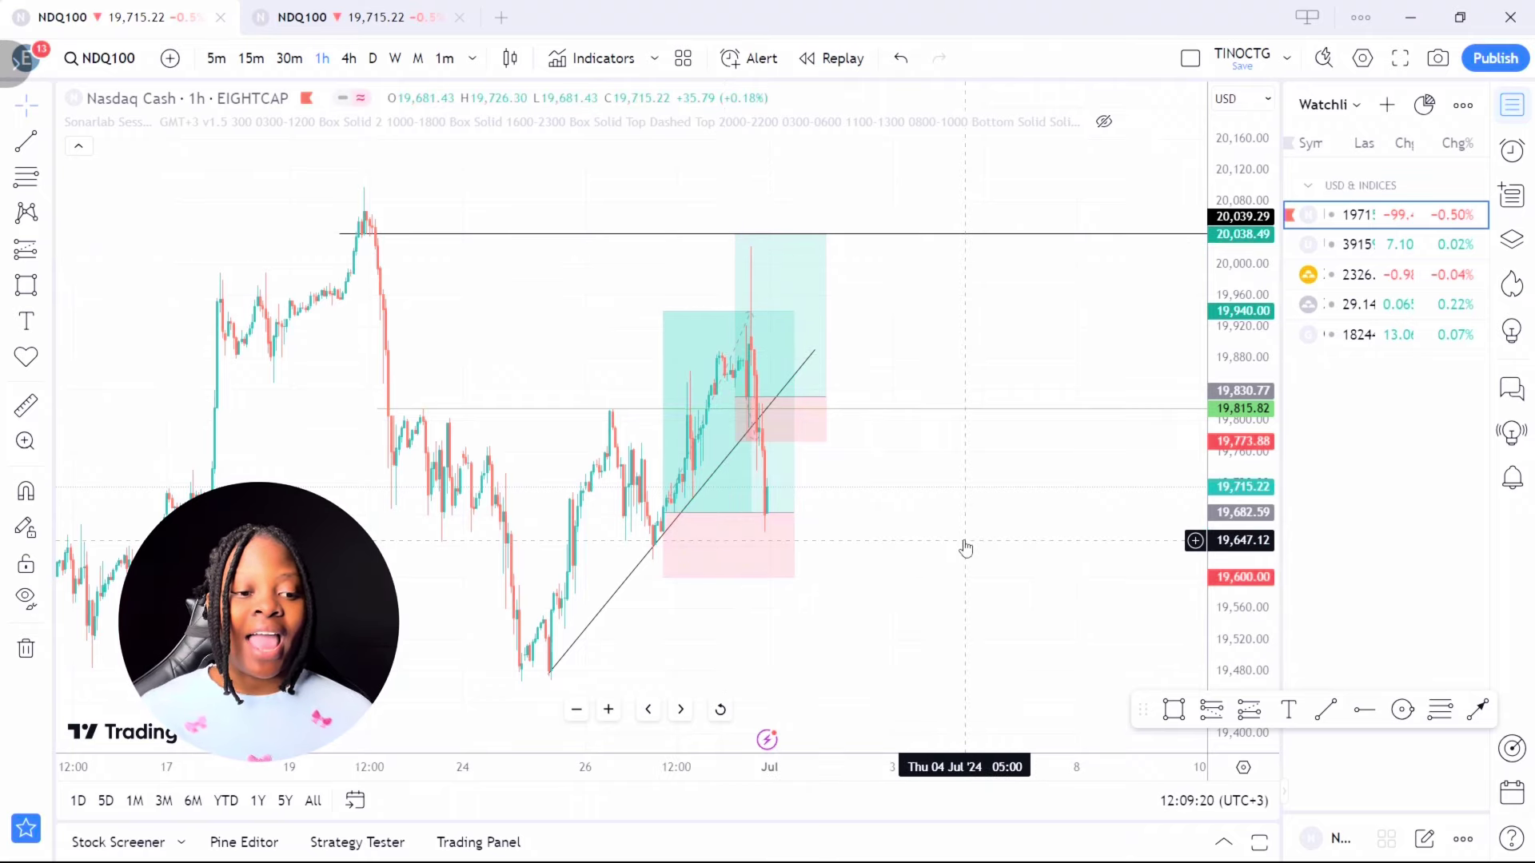
pyautogui.moveTo(908, 456); pyautogui.dragTo(791, 461)
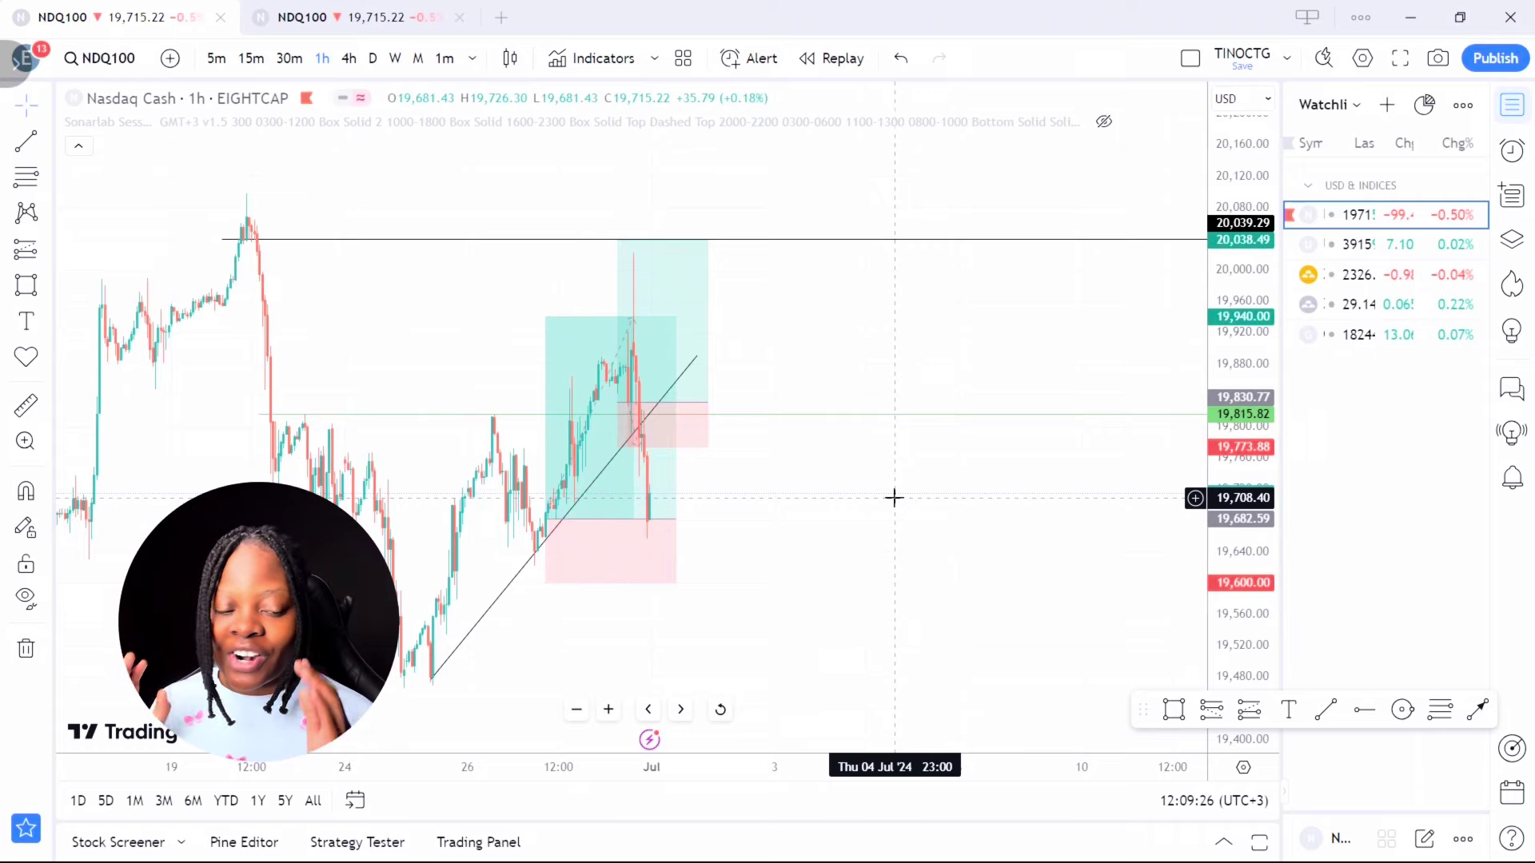
pyautogui.moveTo(640, 400)
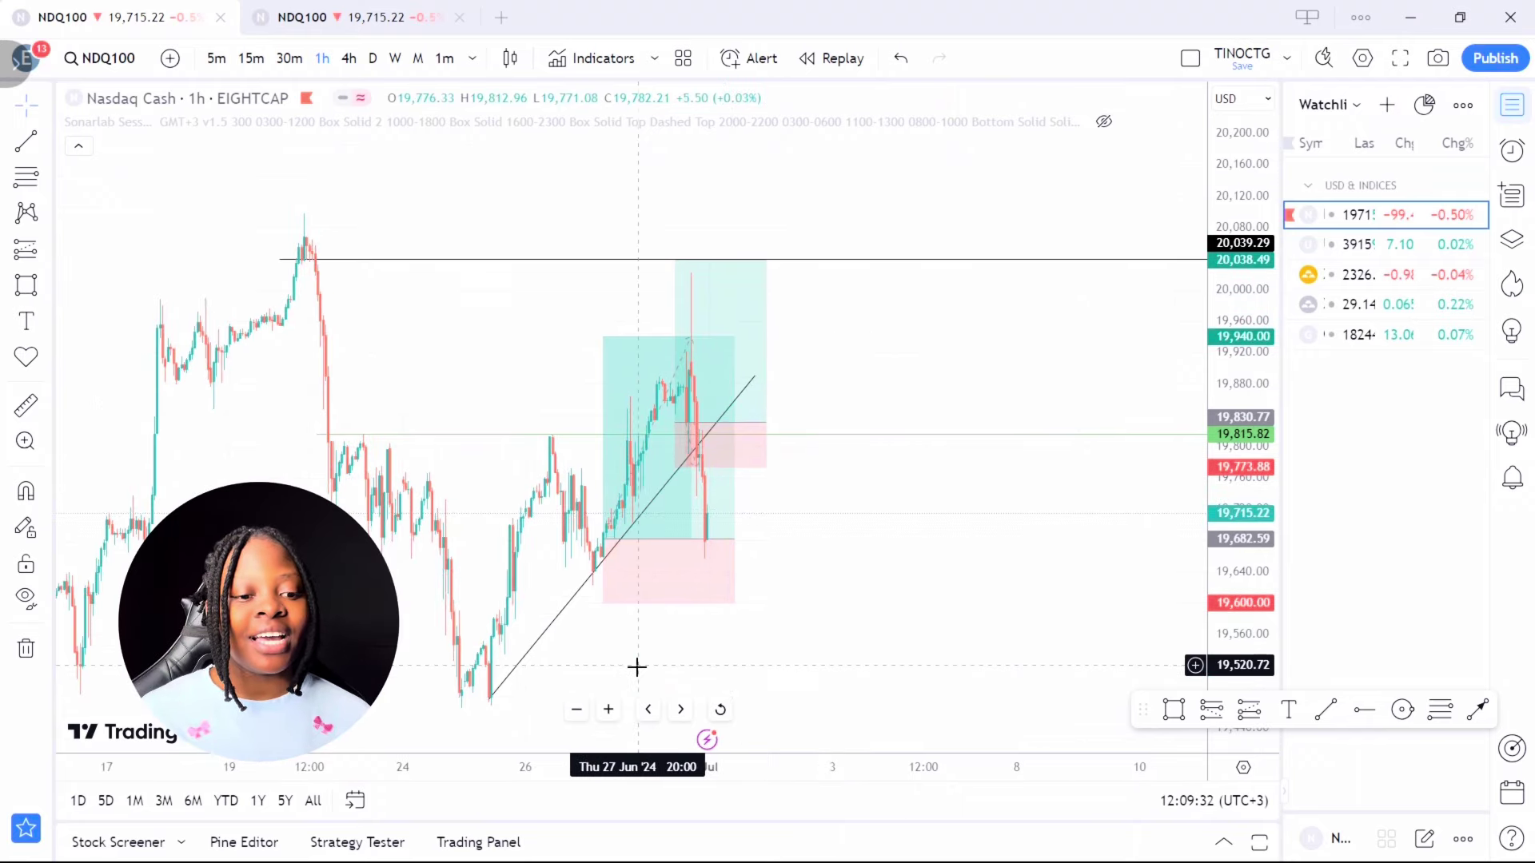
pyautogui.click(609, 709)
pyautogui.scroll(3, 730, 597)
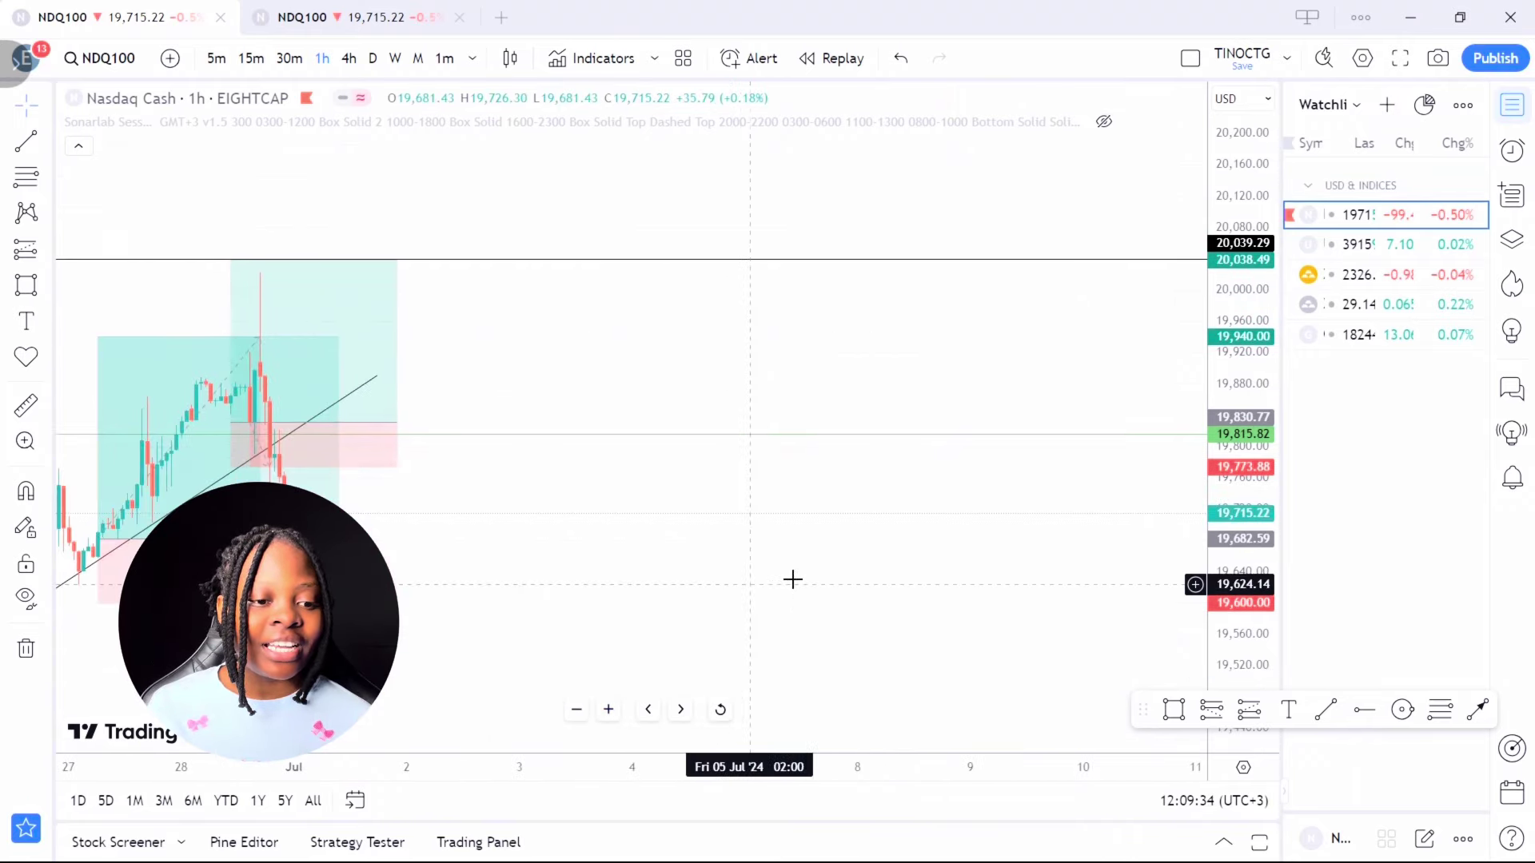
pyautogui.scroll(-3, 1100, 544)
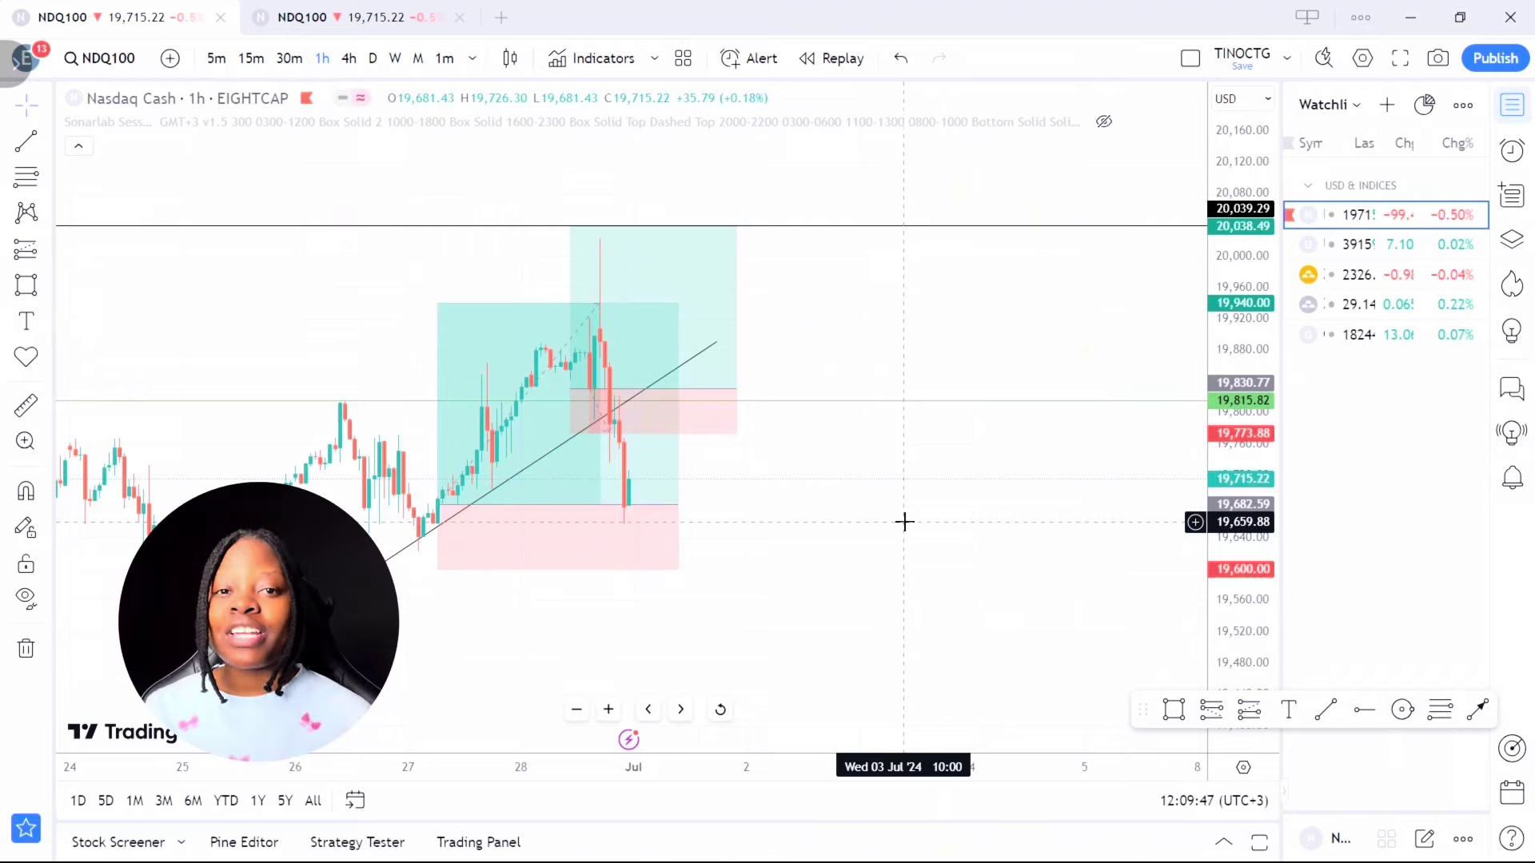
pyautogui.moveTo(784, 514); pyautogui.dragTo(1094, 526)
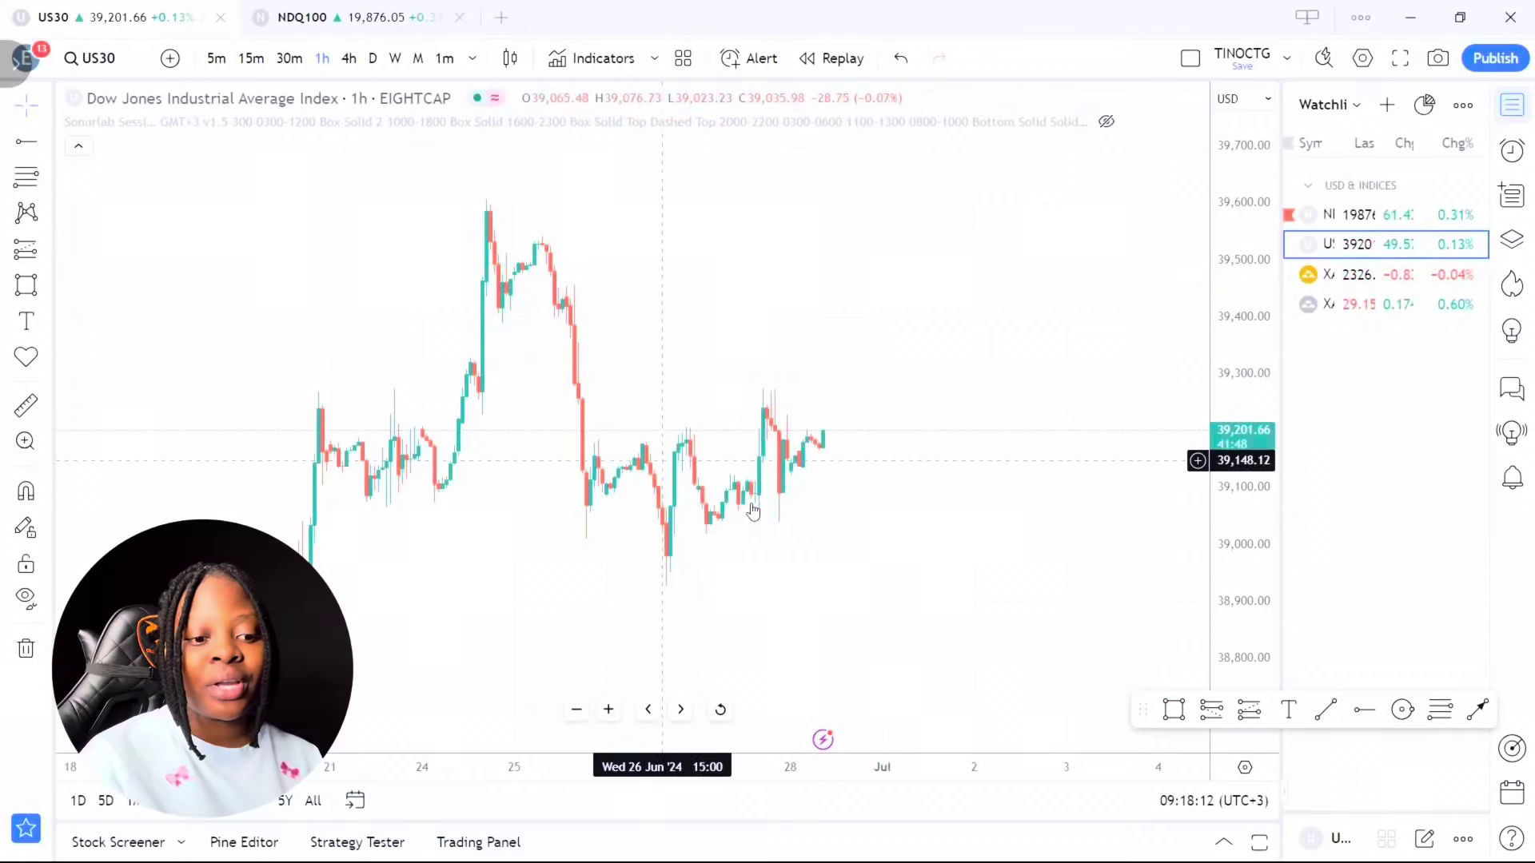
# - Place a horizontal level at about 39,204 on US30, briefly checking NDQ100 before returning
pyautogui.click(1363, 710)
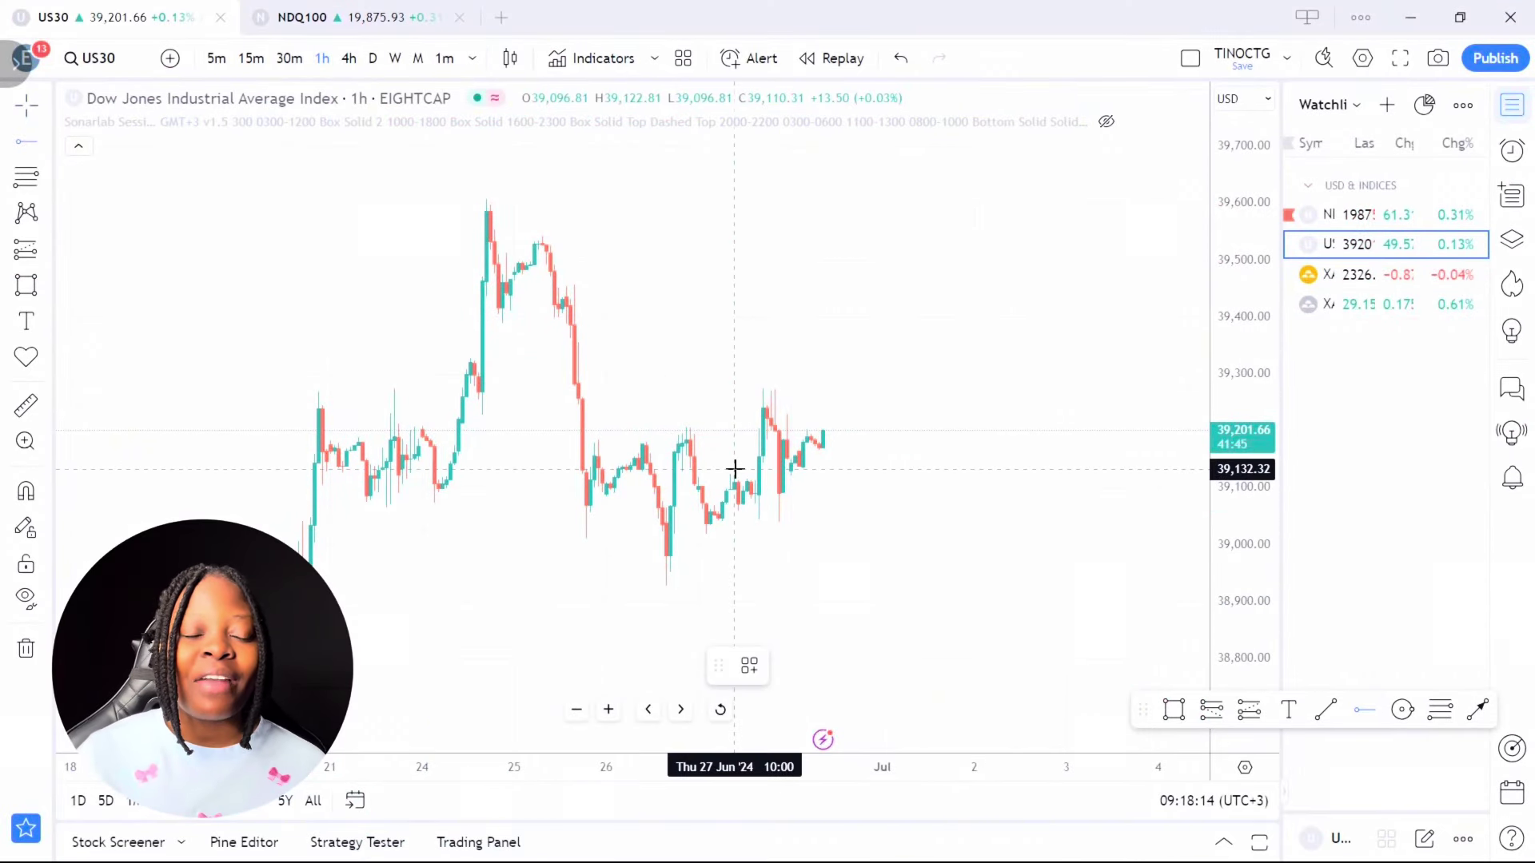
pyautogui.click(578, 429)
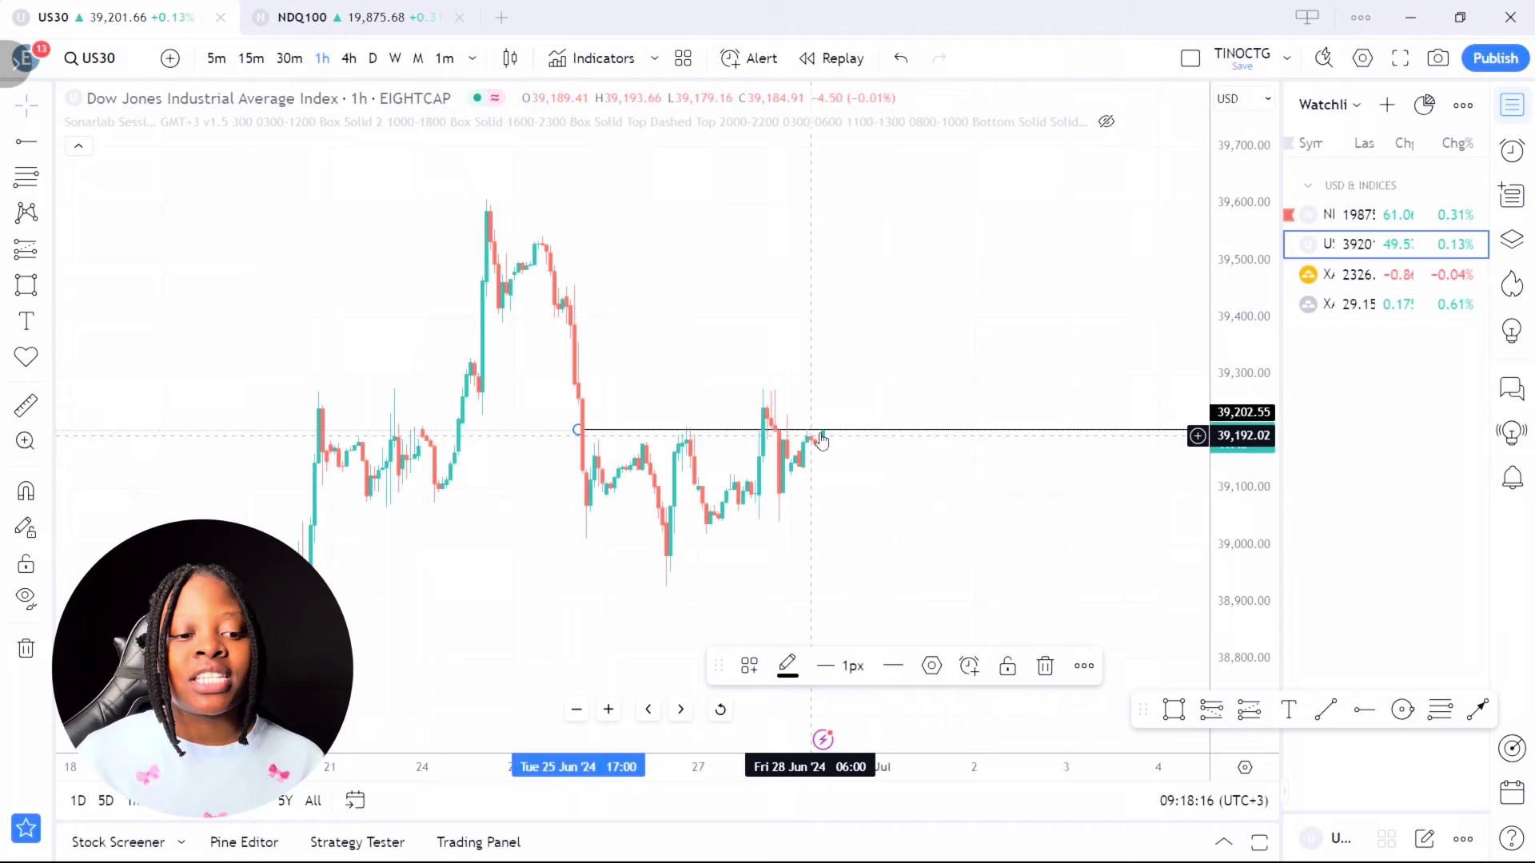
pyautogui.click(1411, 216)
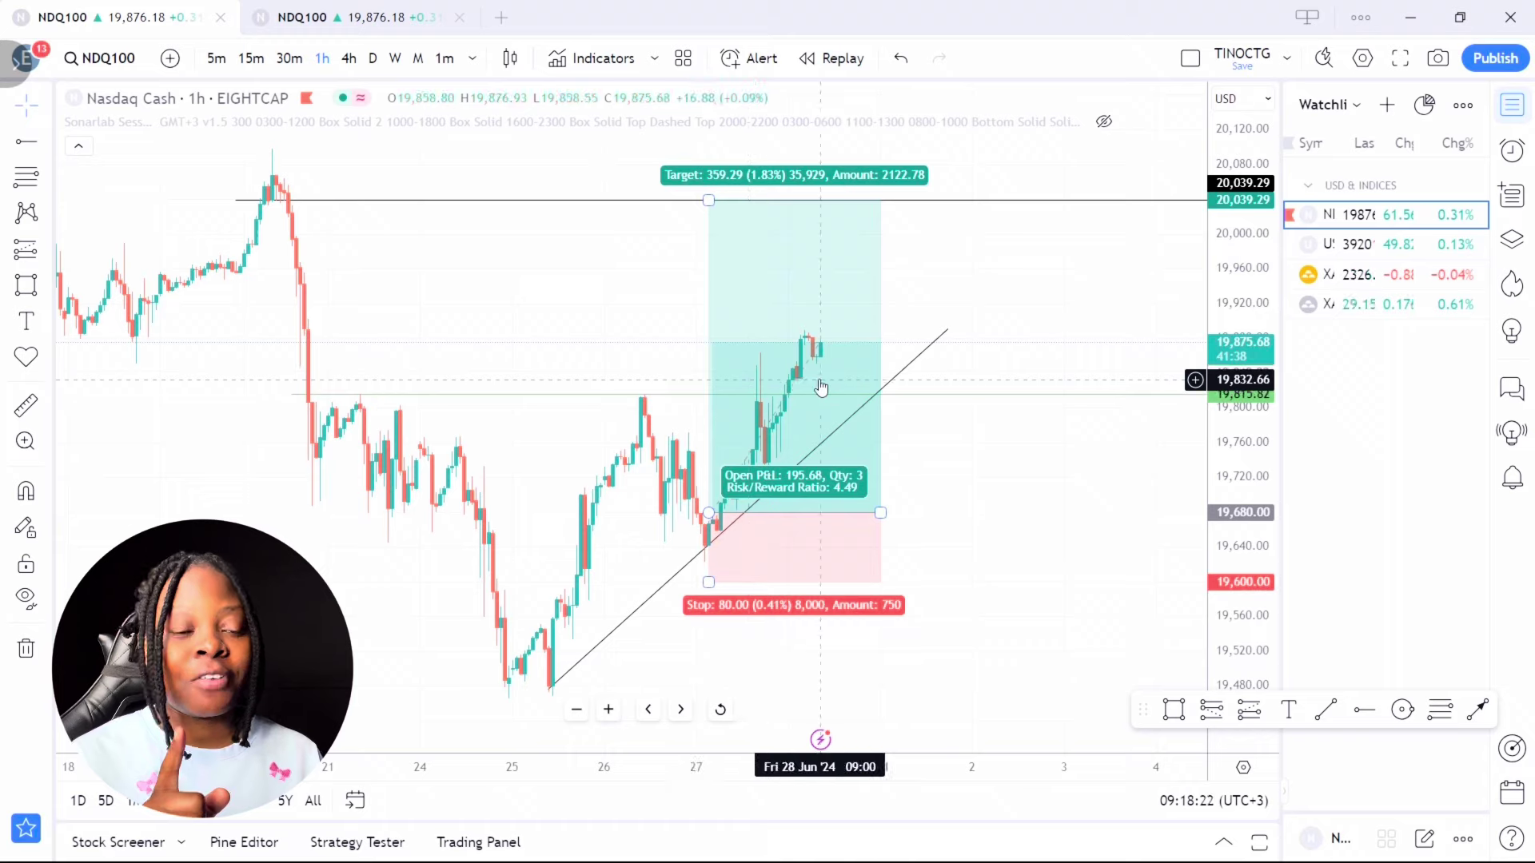
pyautogui.click(1391, 243)
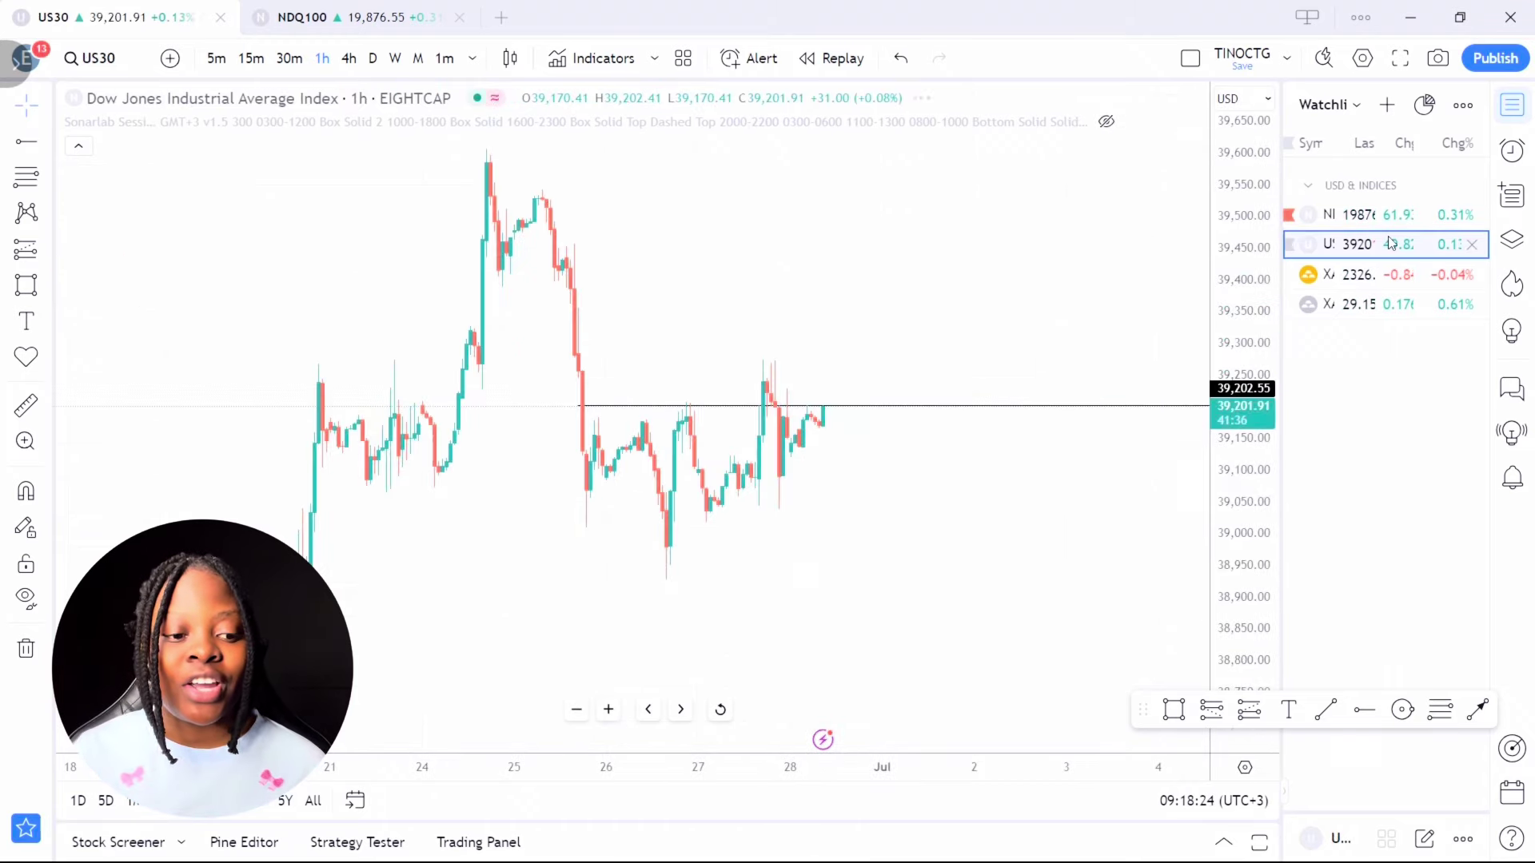
# - Draw a falling trendline from the US30 peak to past the latest candles
pyautogui.click(1326, 711)
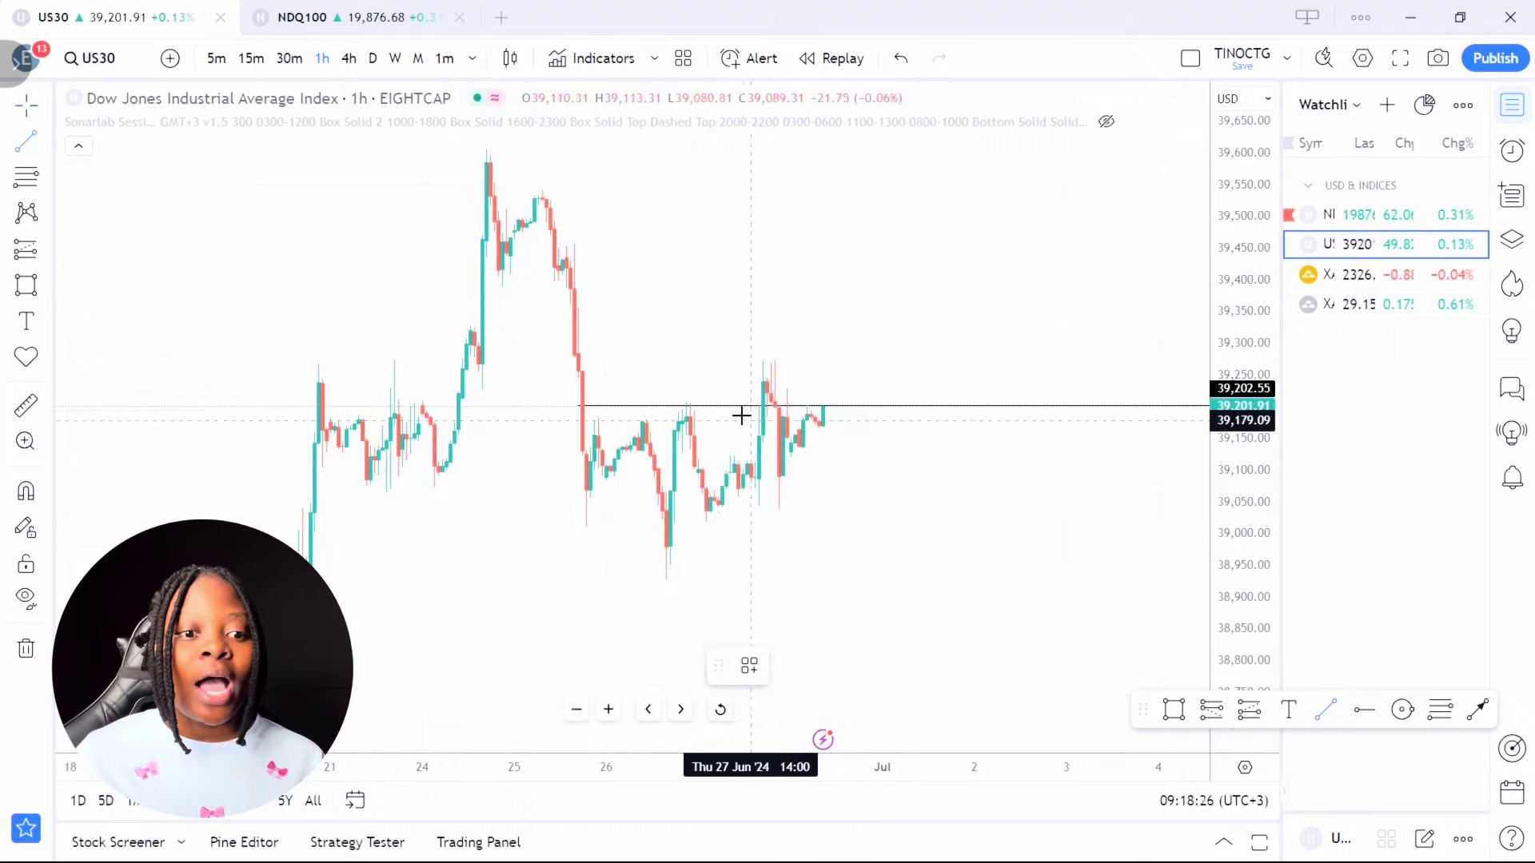
pyautogui.click(487, 153)
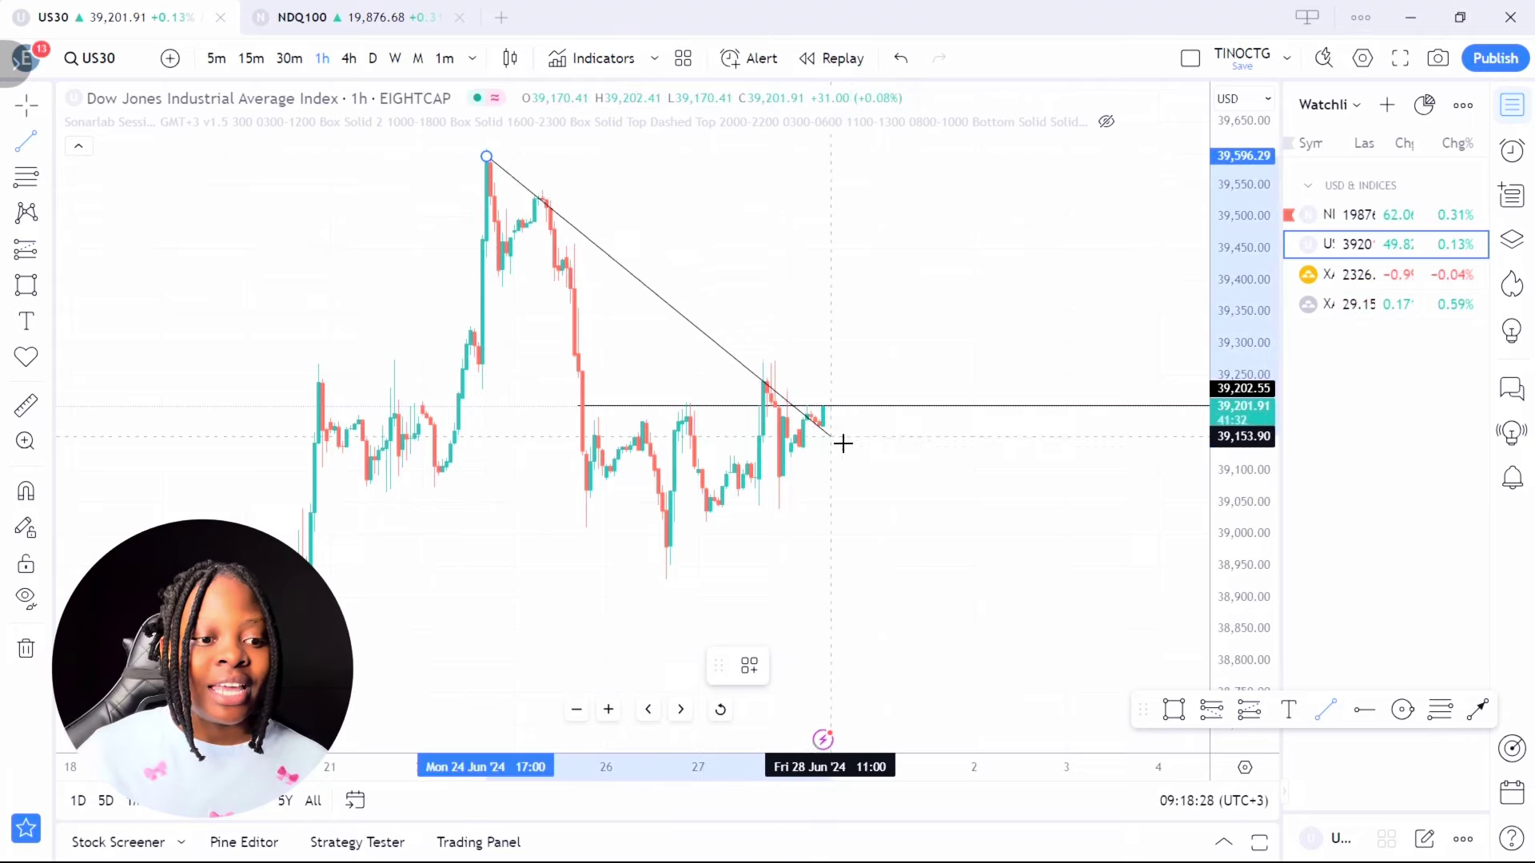
pyautogui.click(875, 449)
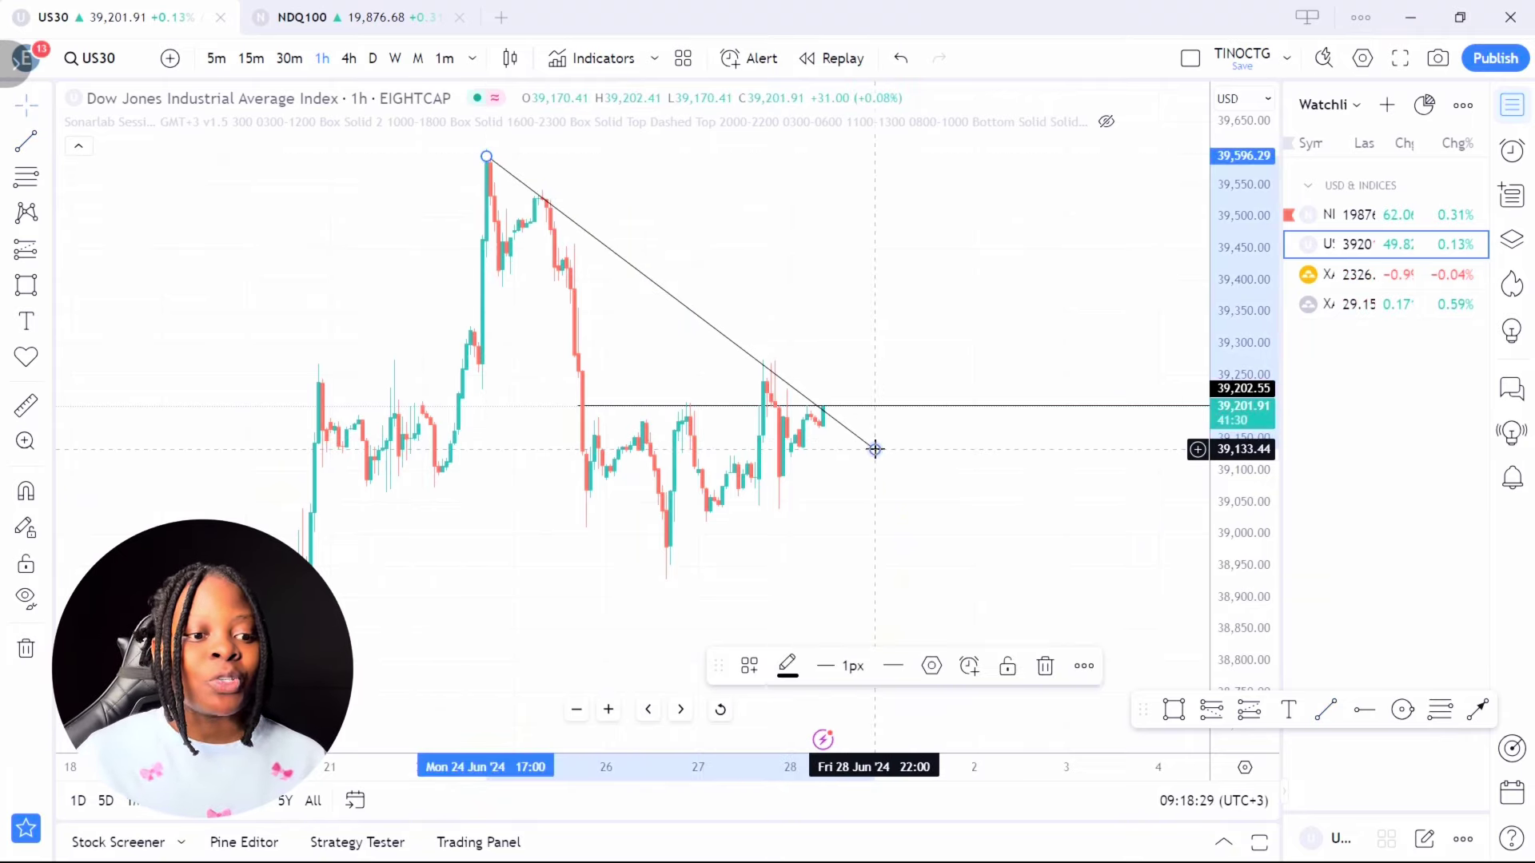
pyautogui.click(950, 354)
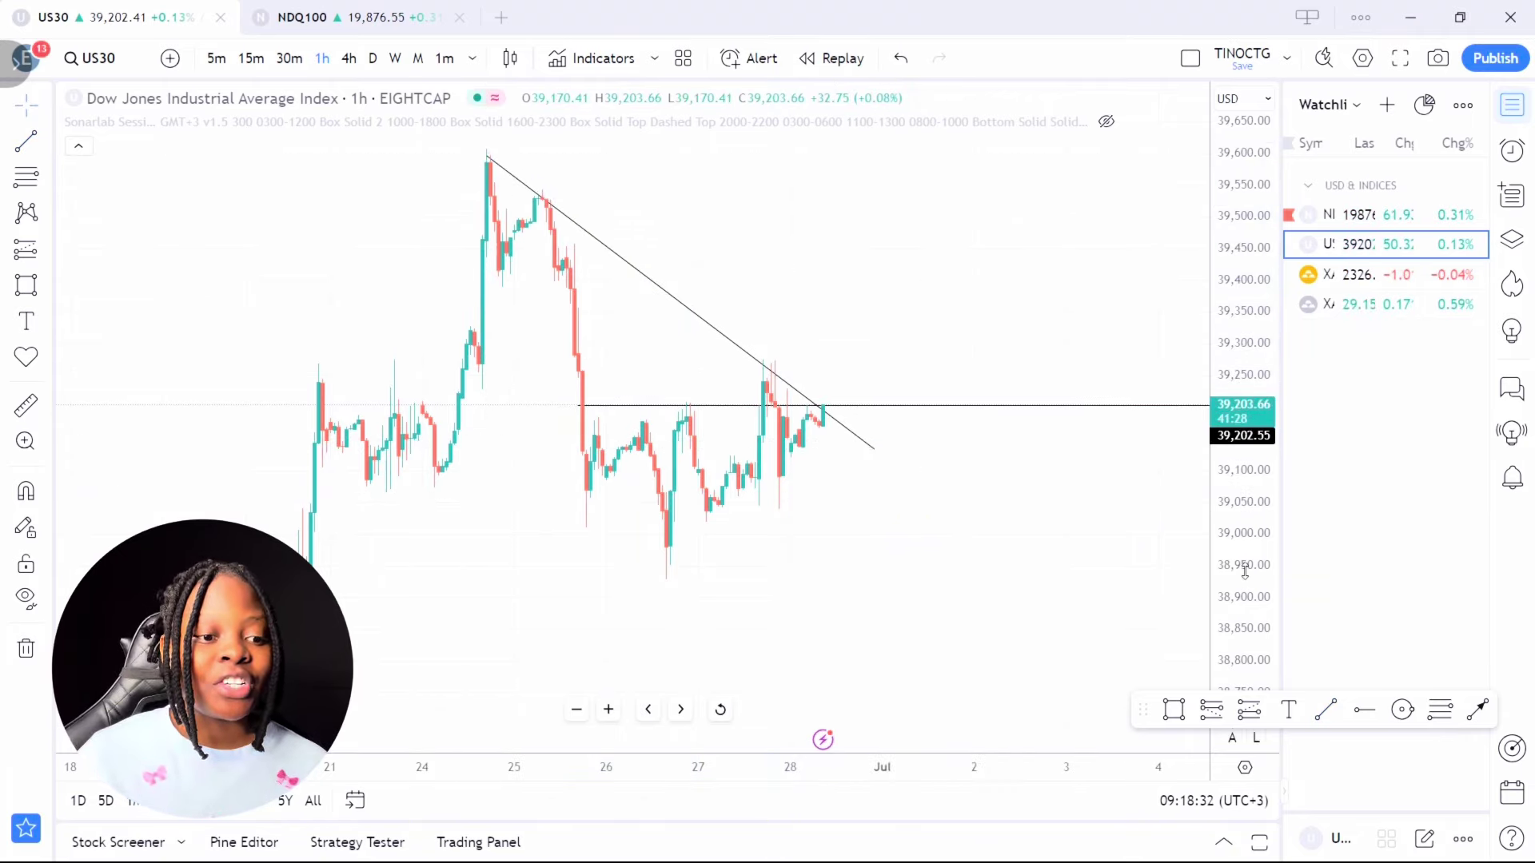
pyautogui.moveTo(1229, 520)
pyautogui.mouseDown()
pyautogui.moveTo(1257, 637)
pyautogui.moveTo(1252, 503)
pyautogui.mouseUp()
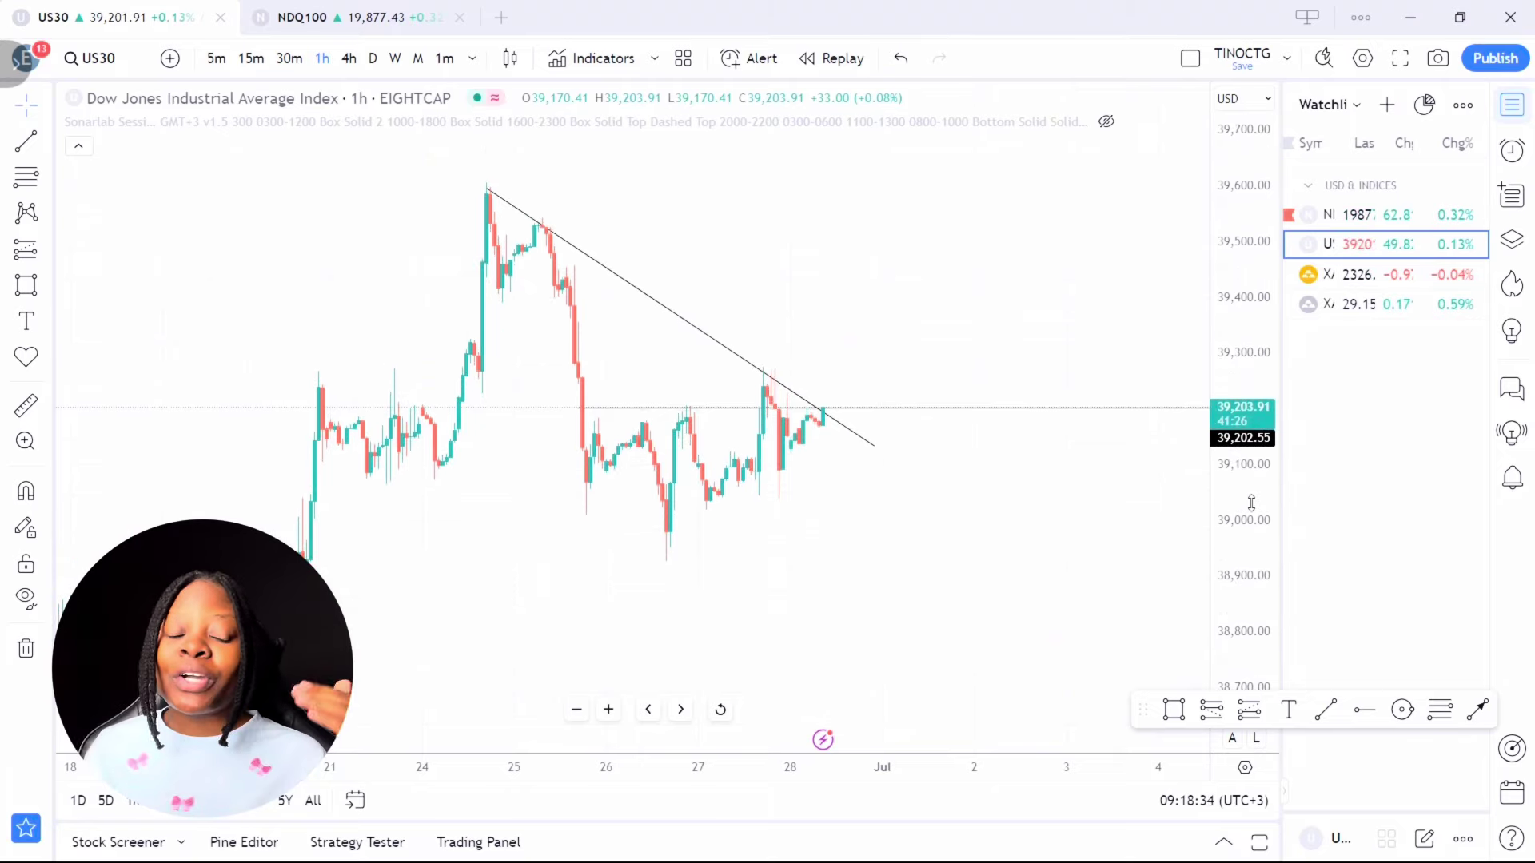
# - Draw a rising trendline from the swing low to above the current price, completing the triangle
pyautogui.click(1327, 711)
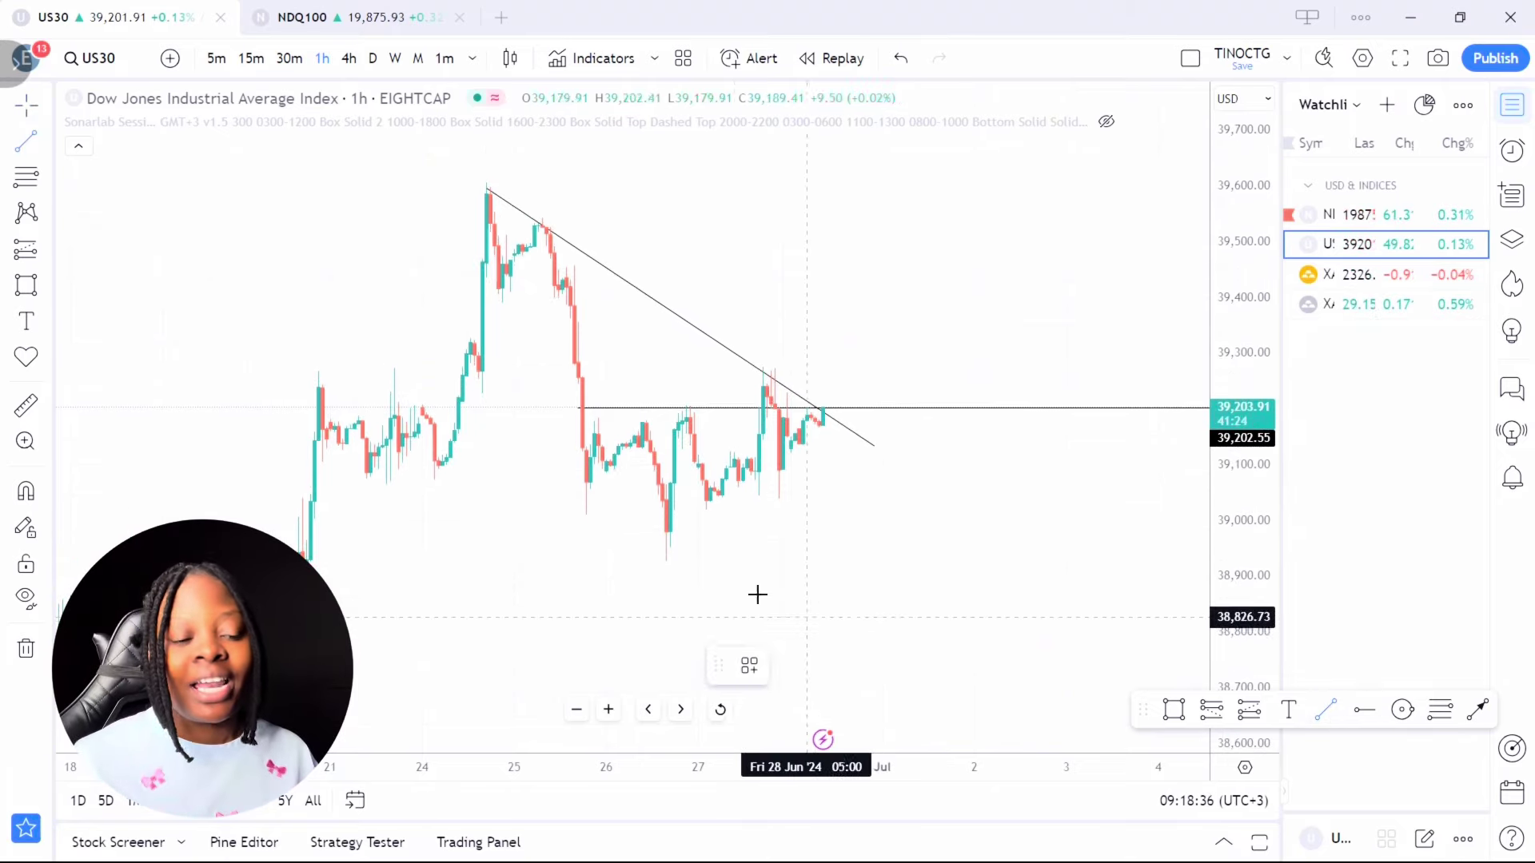
pyautogui.click(659, 554)
pyautogui.click(941, 365)
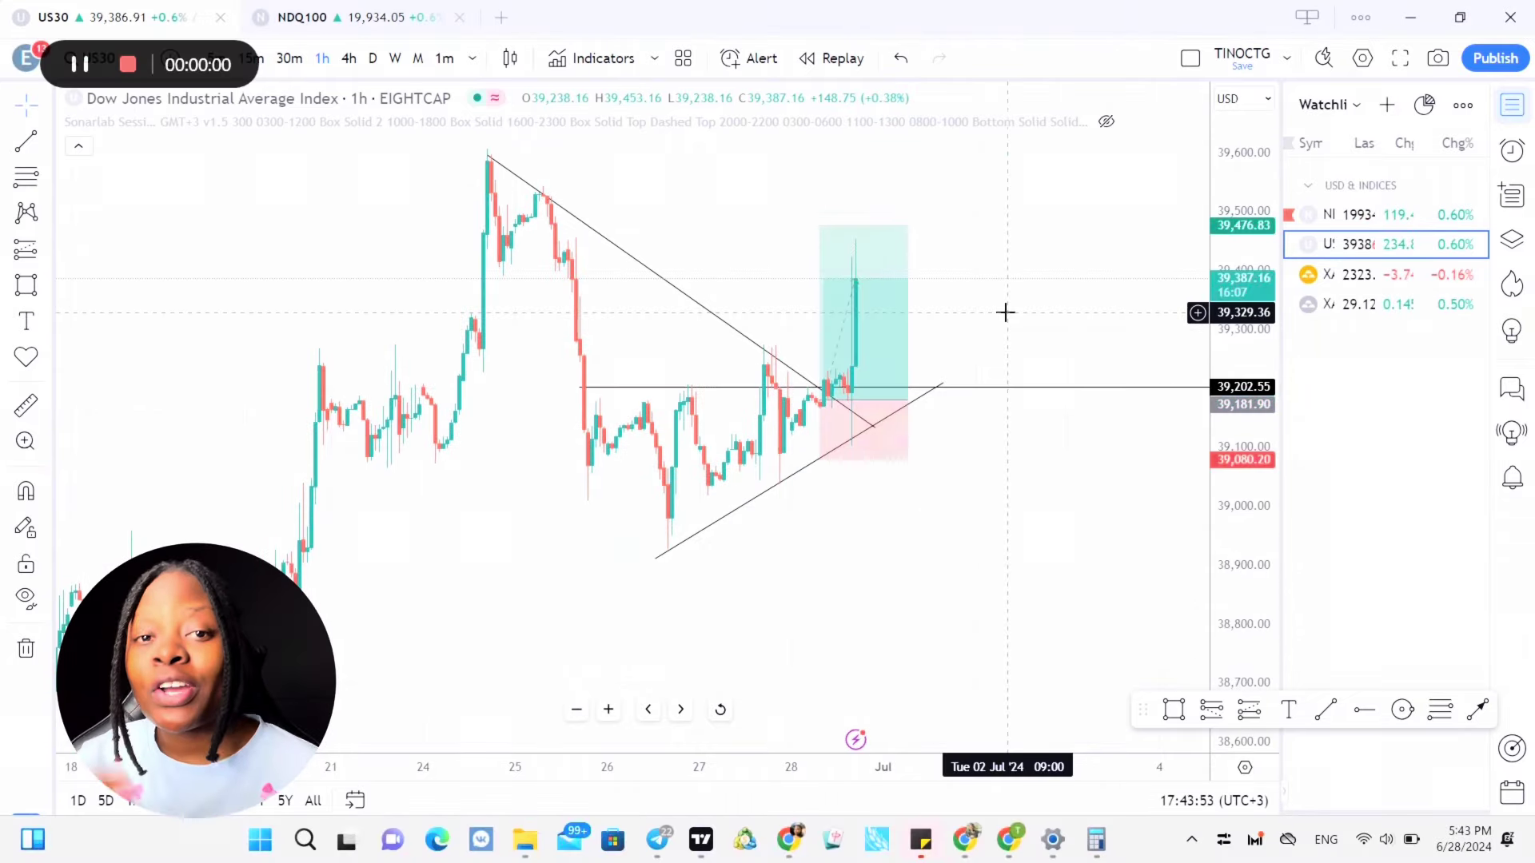
pyautogui.press('super')
pyautogui.press('Escape')
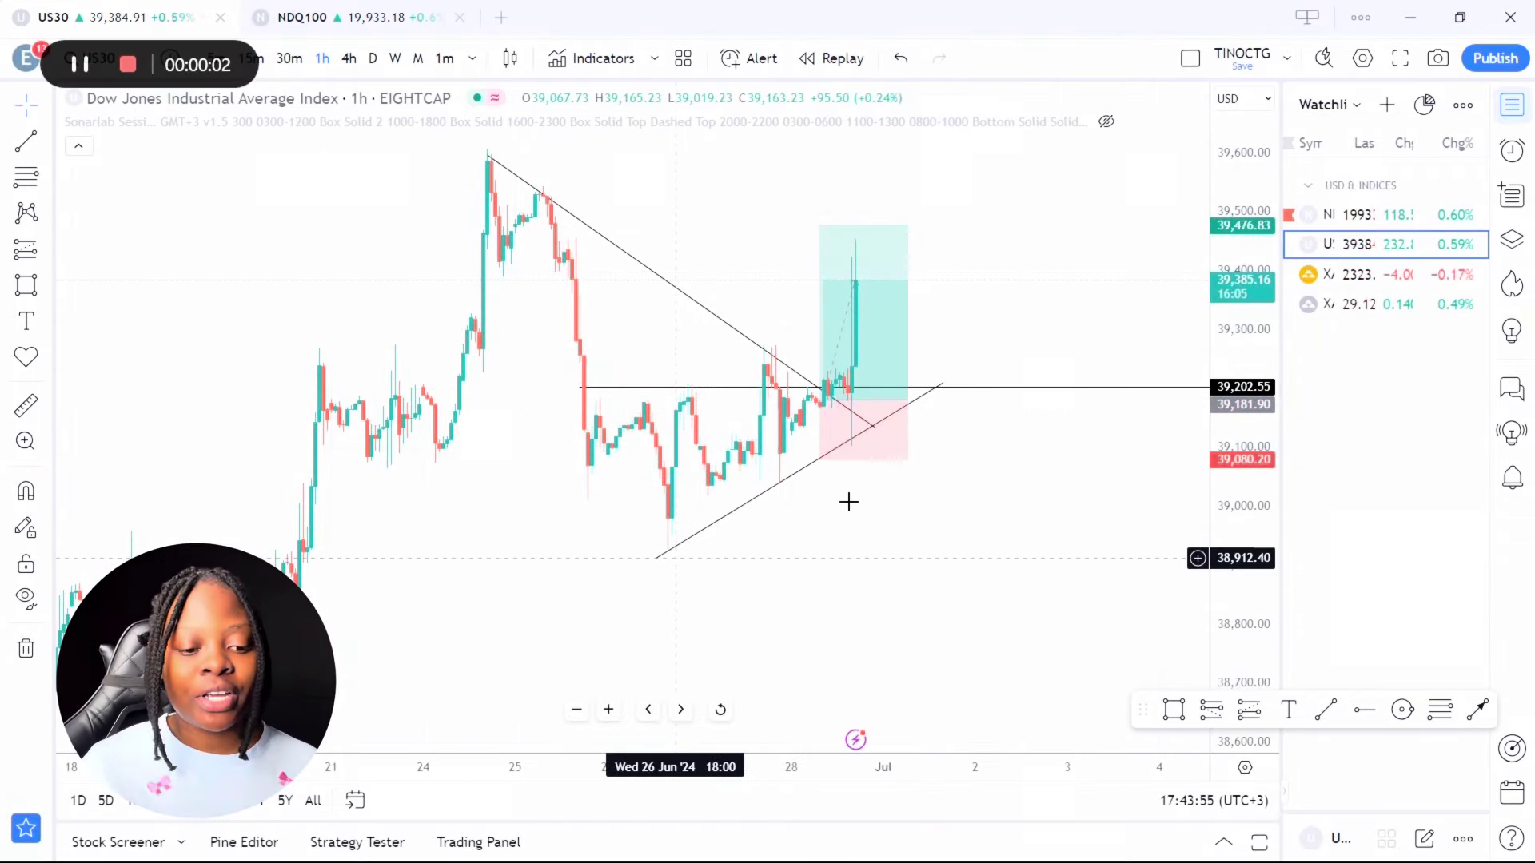
# - Show the US30 triangle and long position on the 30-minute chart, then switch to NDQ100
pyautogui.moveTo(1007, 458); pyautogui.dragTo(970, 520)
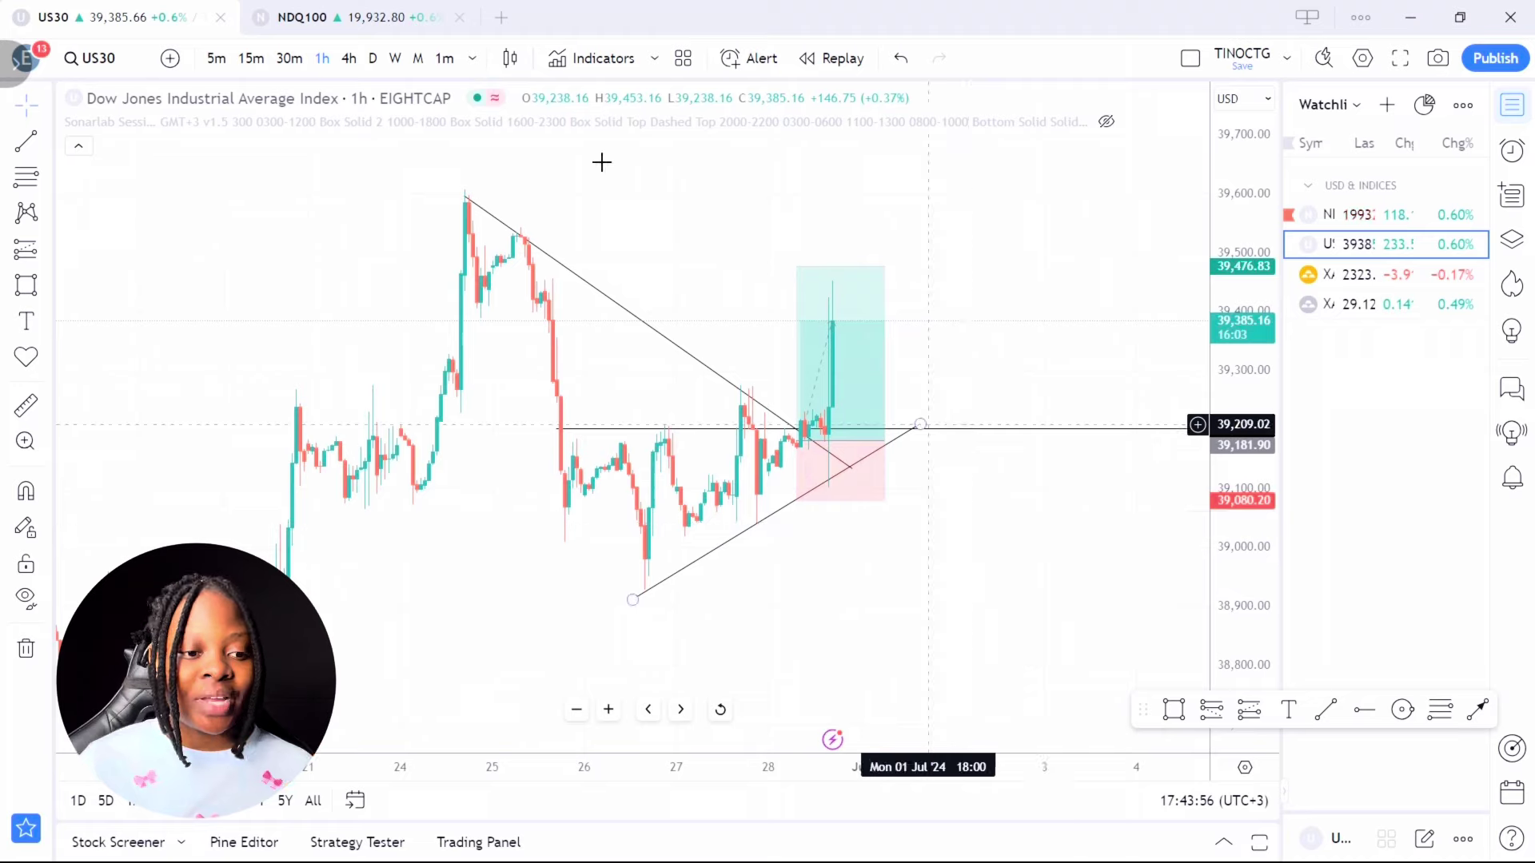
pyautogui.click(289, 59)
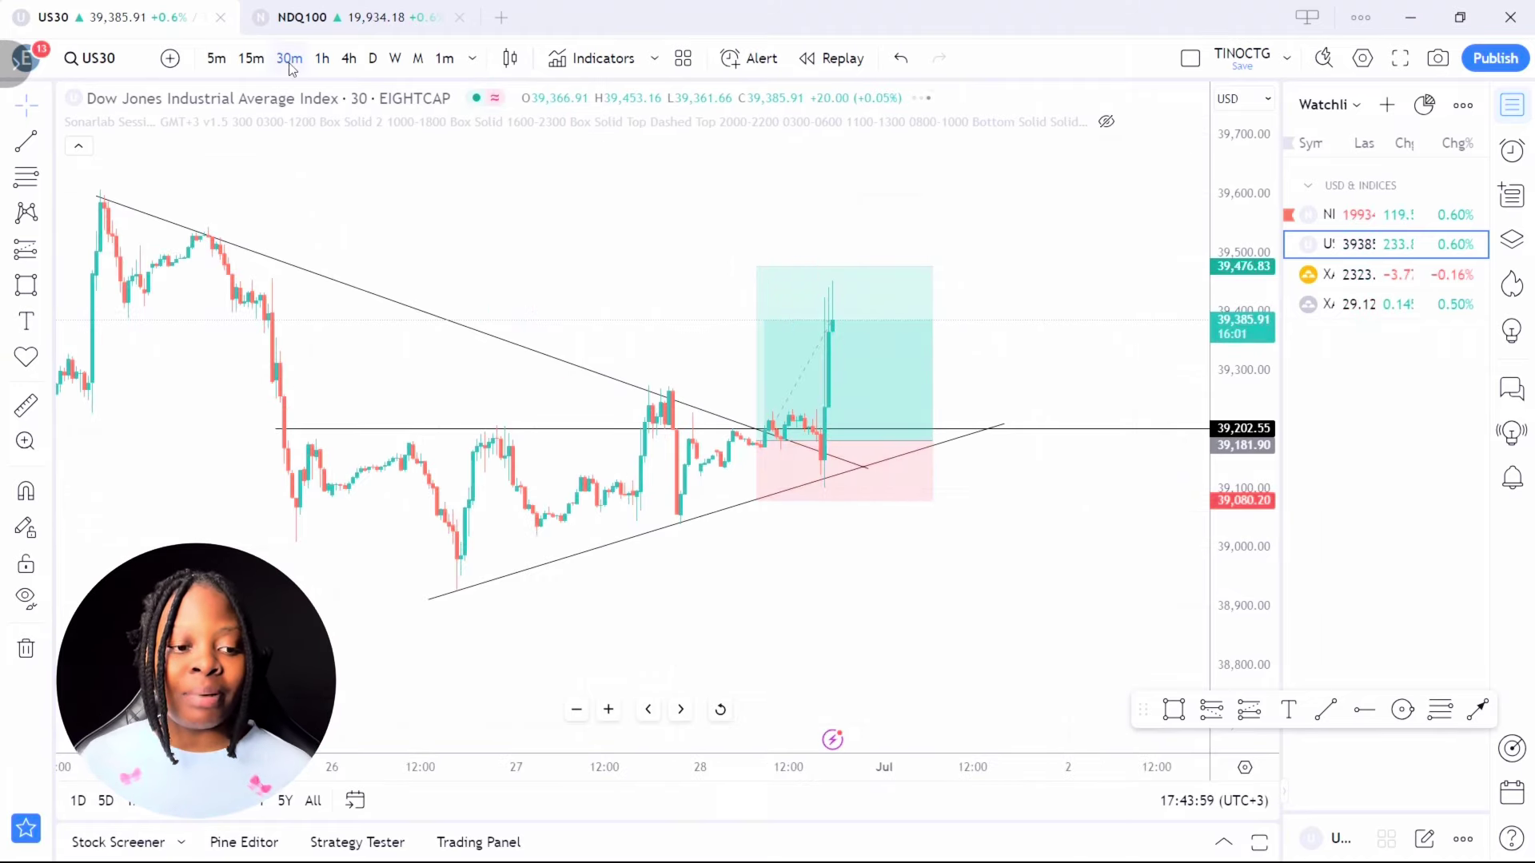
pyautogui.moveTo(1230, 570); pyautogui.dragTo(1249, 541)
pyautogui.moveTo(1092, 620); pyautogui.dragTo(1140, 614)
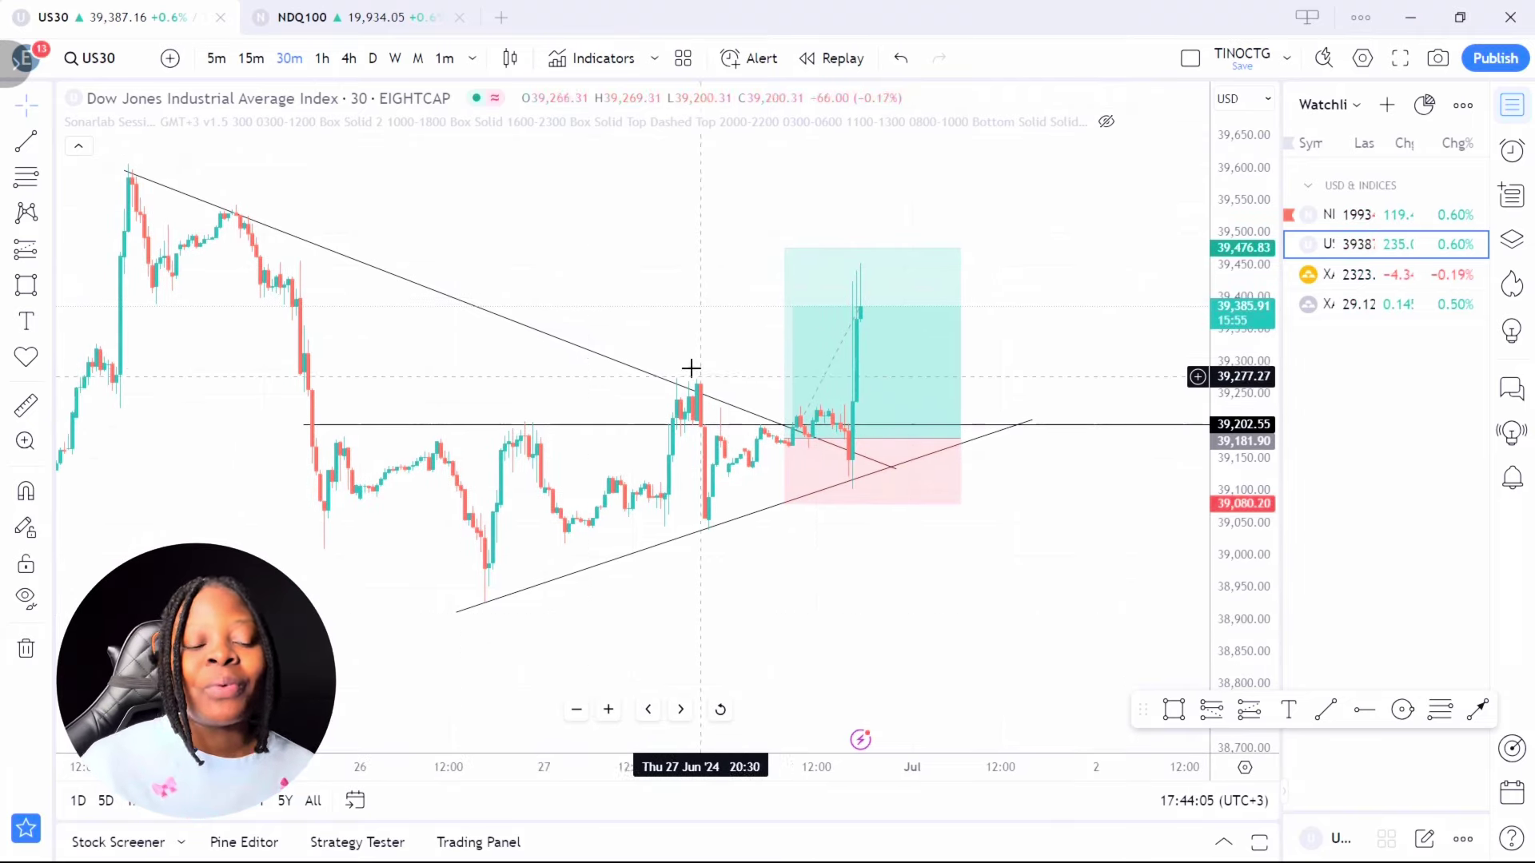
pyautogui.moveTo(839, 418)
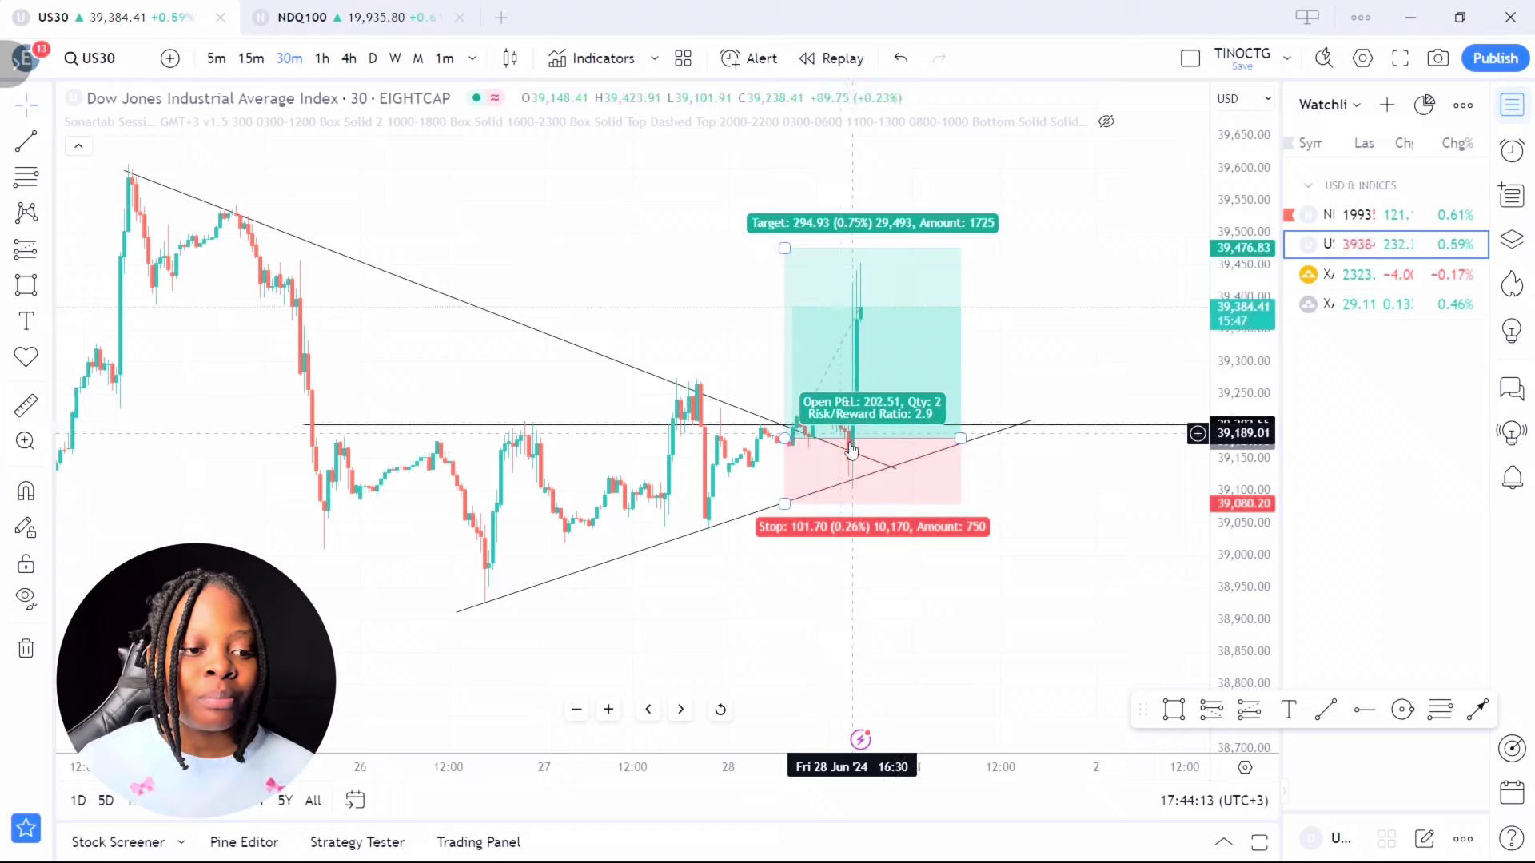
pyautogui.click(1377, 227)
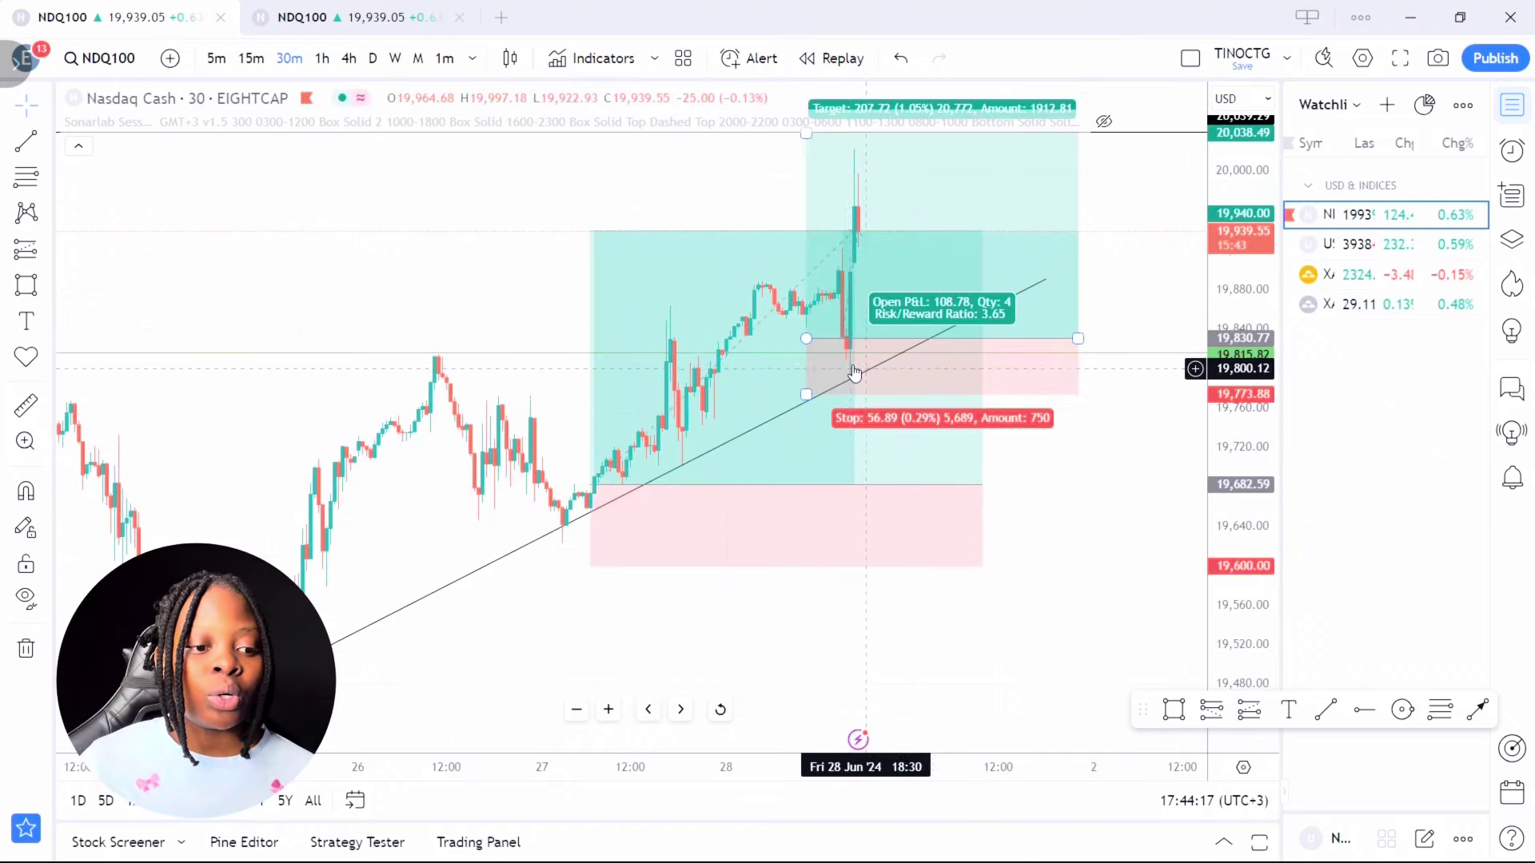
# - Set NDQ100 to 1-hour candles and rescale to show the rising trendline and position boxes
pyautogui.click(322, 59)
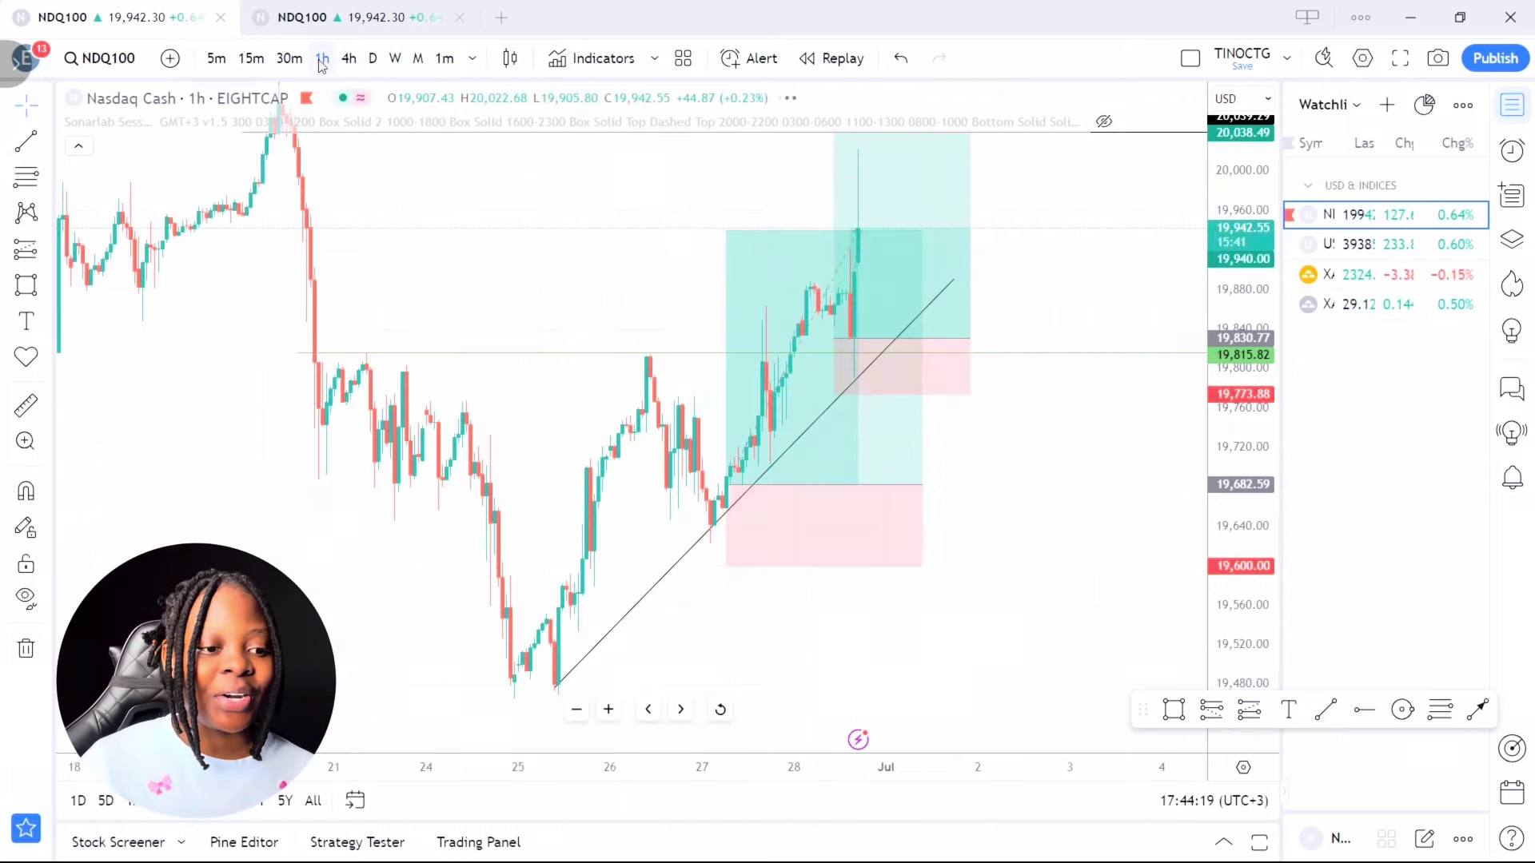
pyautogui.moveTo(1245, 299); pyautogui.dragTo(1228, 475)
pyautogui.moveTo(950, 503); pyautogui.dragTo(1056, 519)
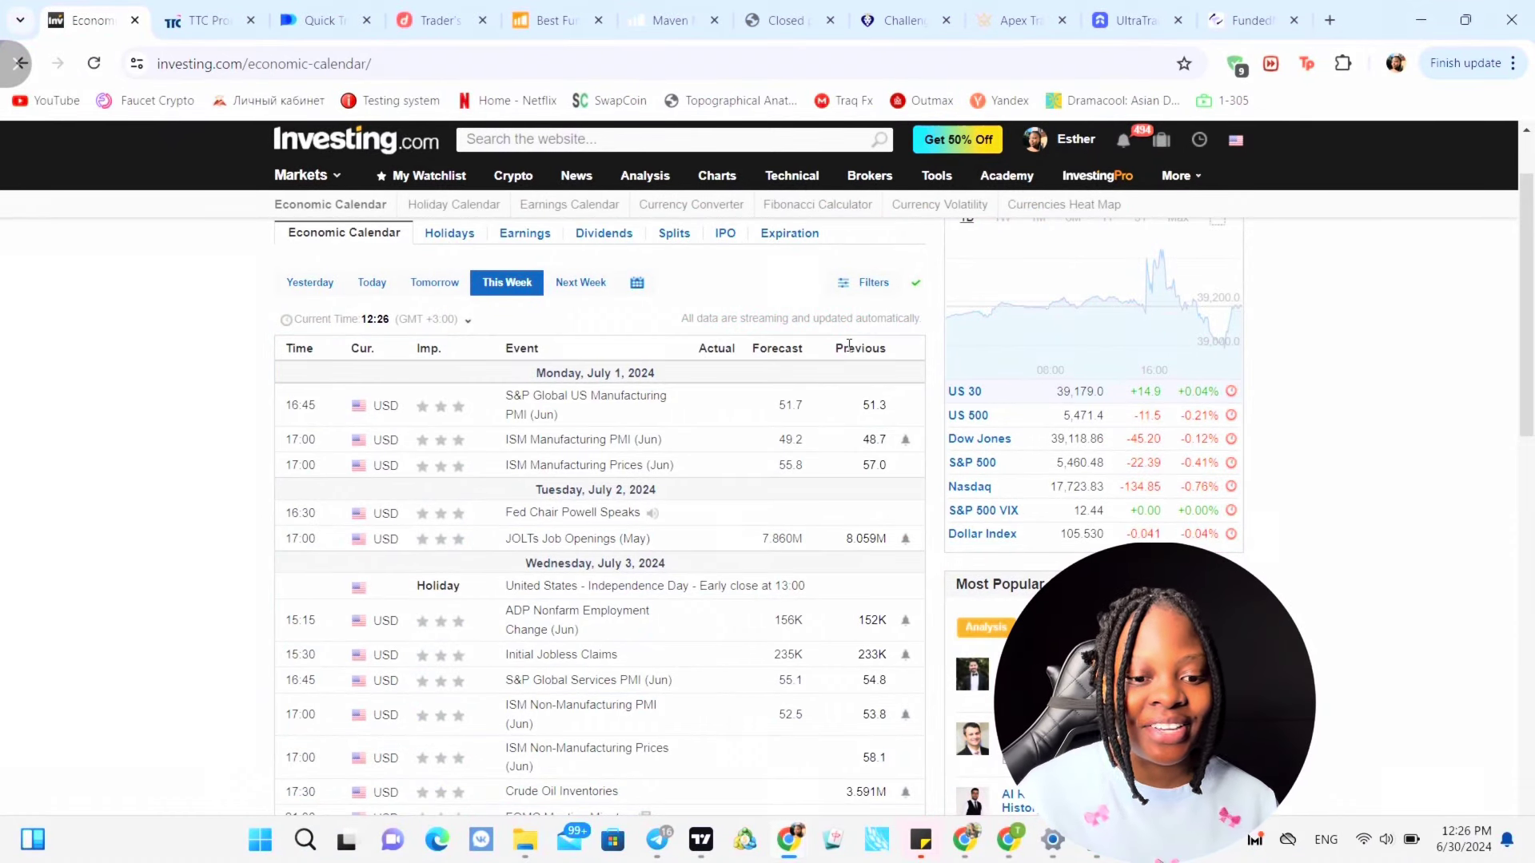
# - Scroll through this week's US calendar events to Friday, July 5, then minimize Chrome
pyautogui.scroll(-1, 848, 345)
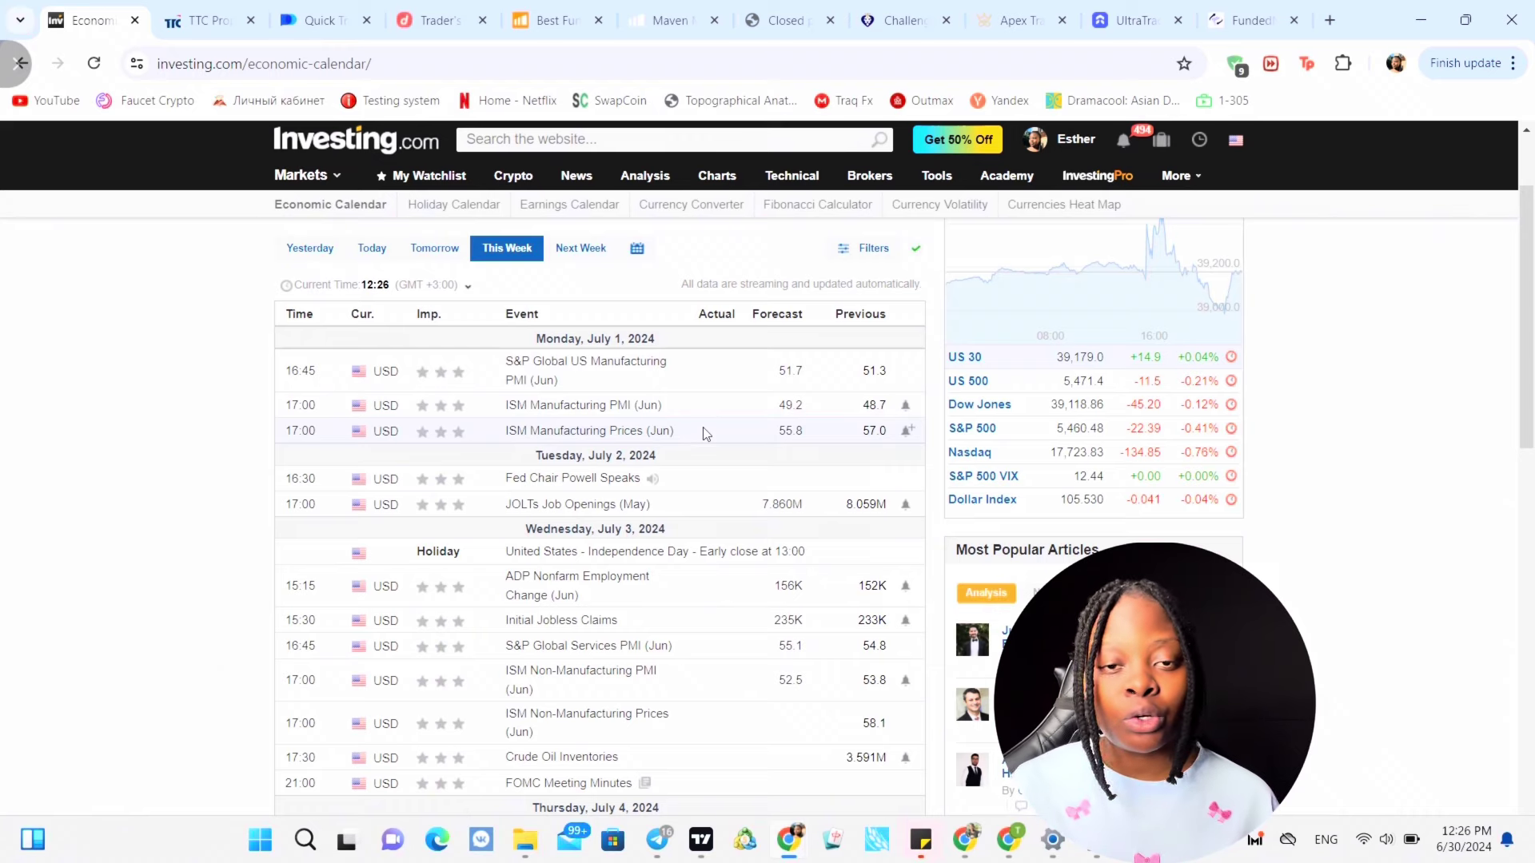
pyautogui.scroll(-1, 703, 432)
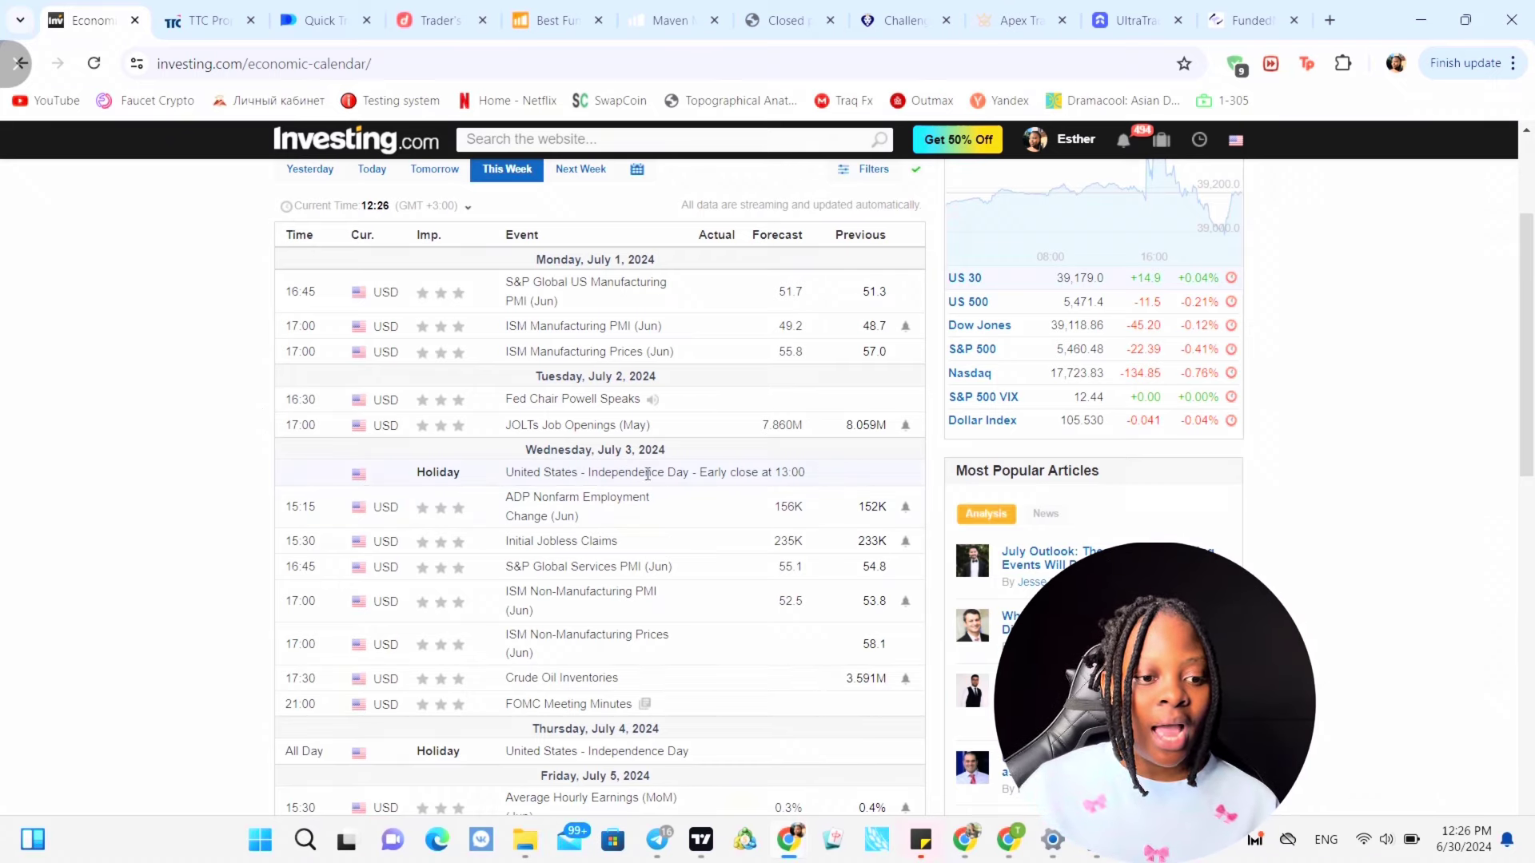
pyautogui.scroll(-1, 809, 486)
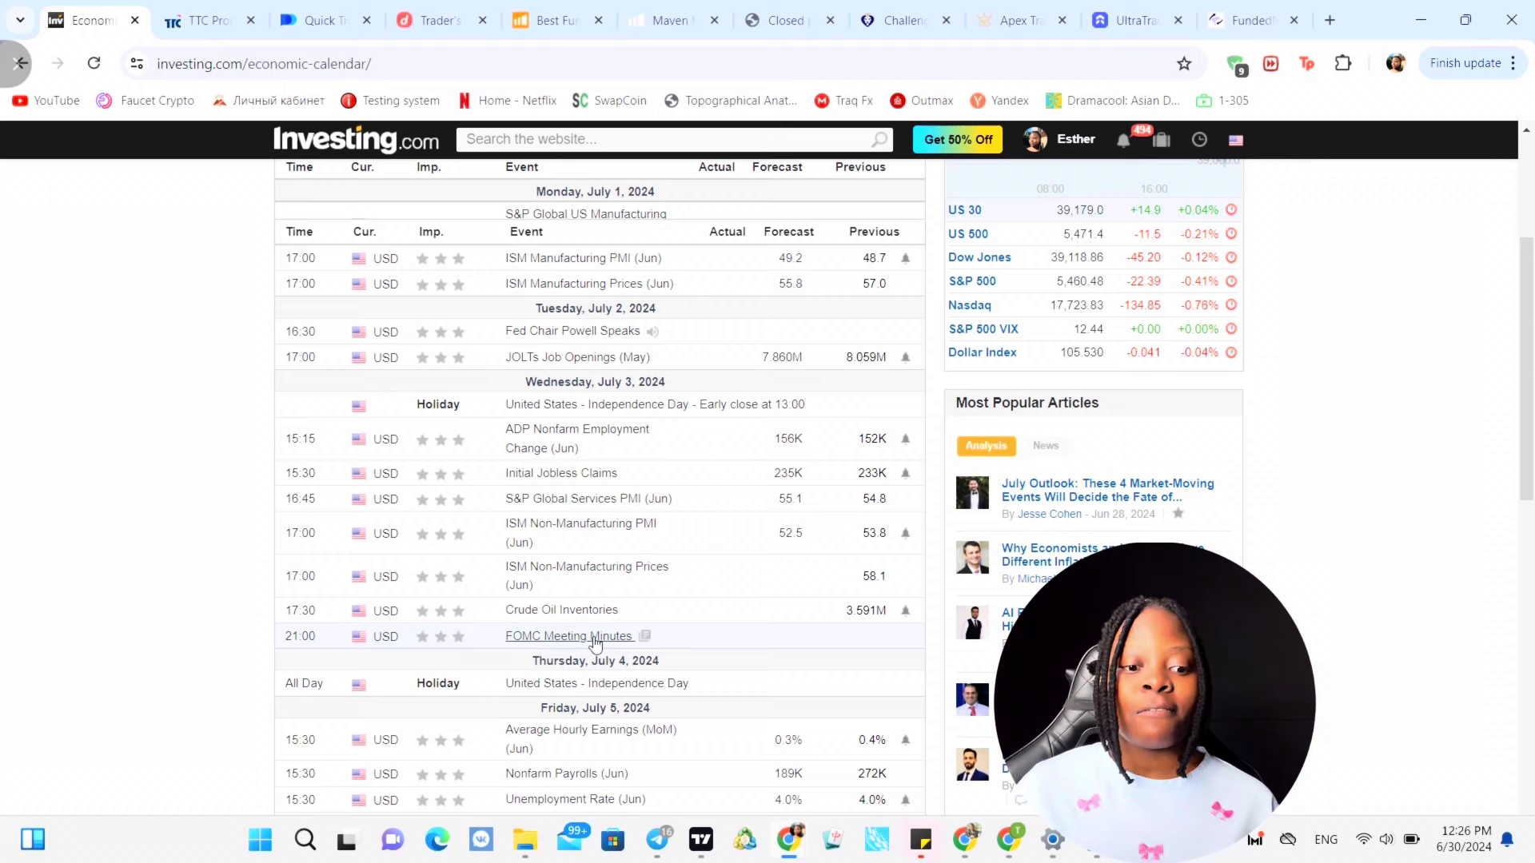
pyautogui.scroll(-3, 636, 610)
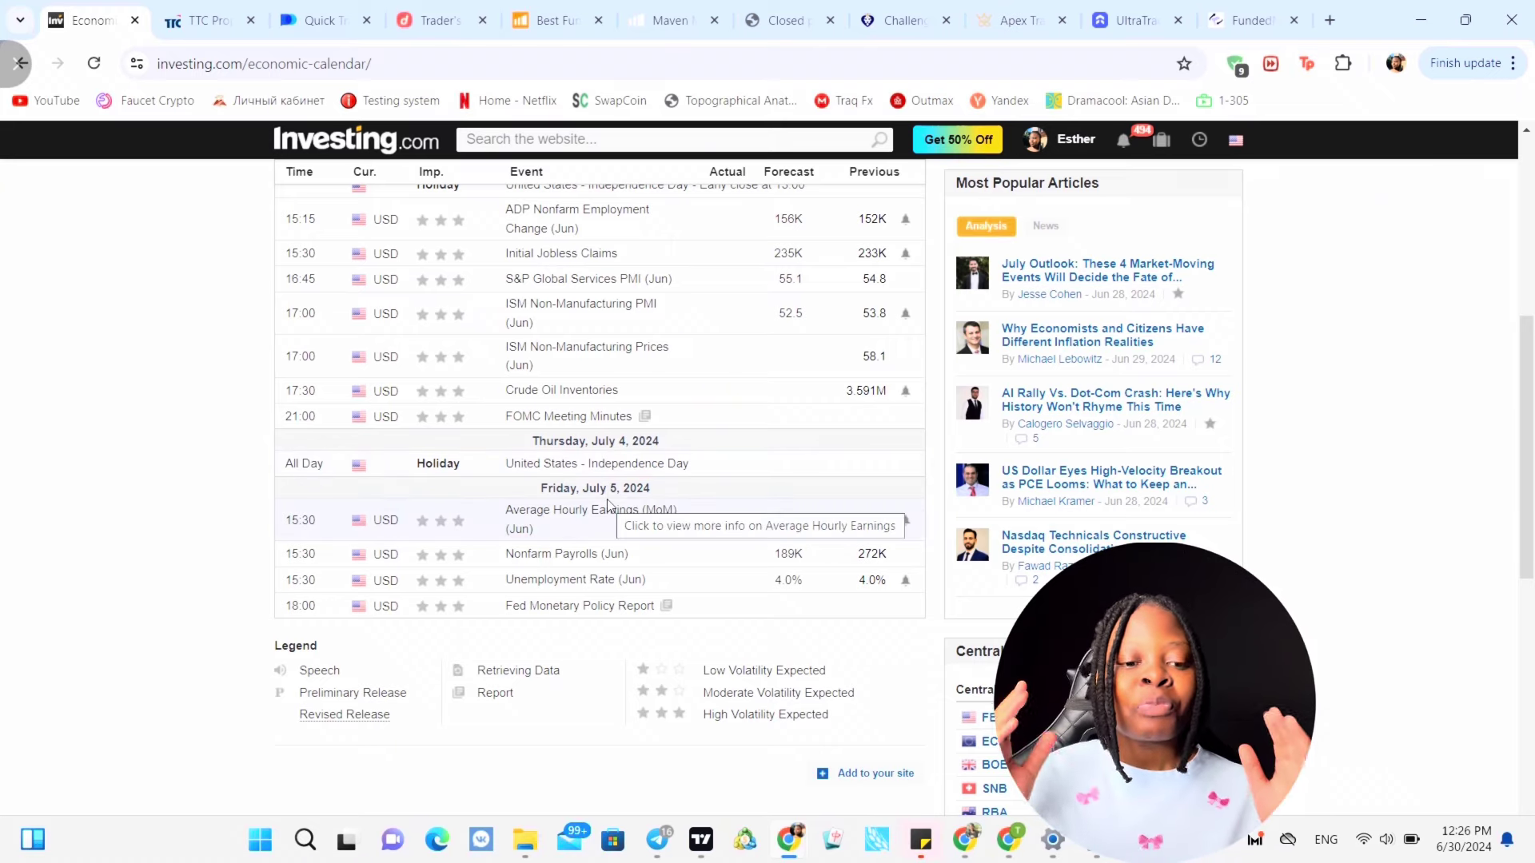
pyautogui.scroll(3, 371, 464)
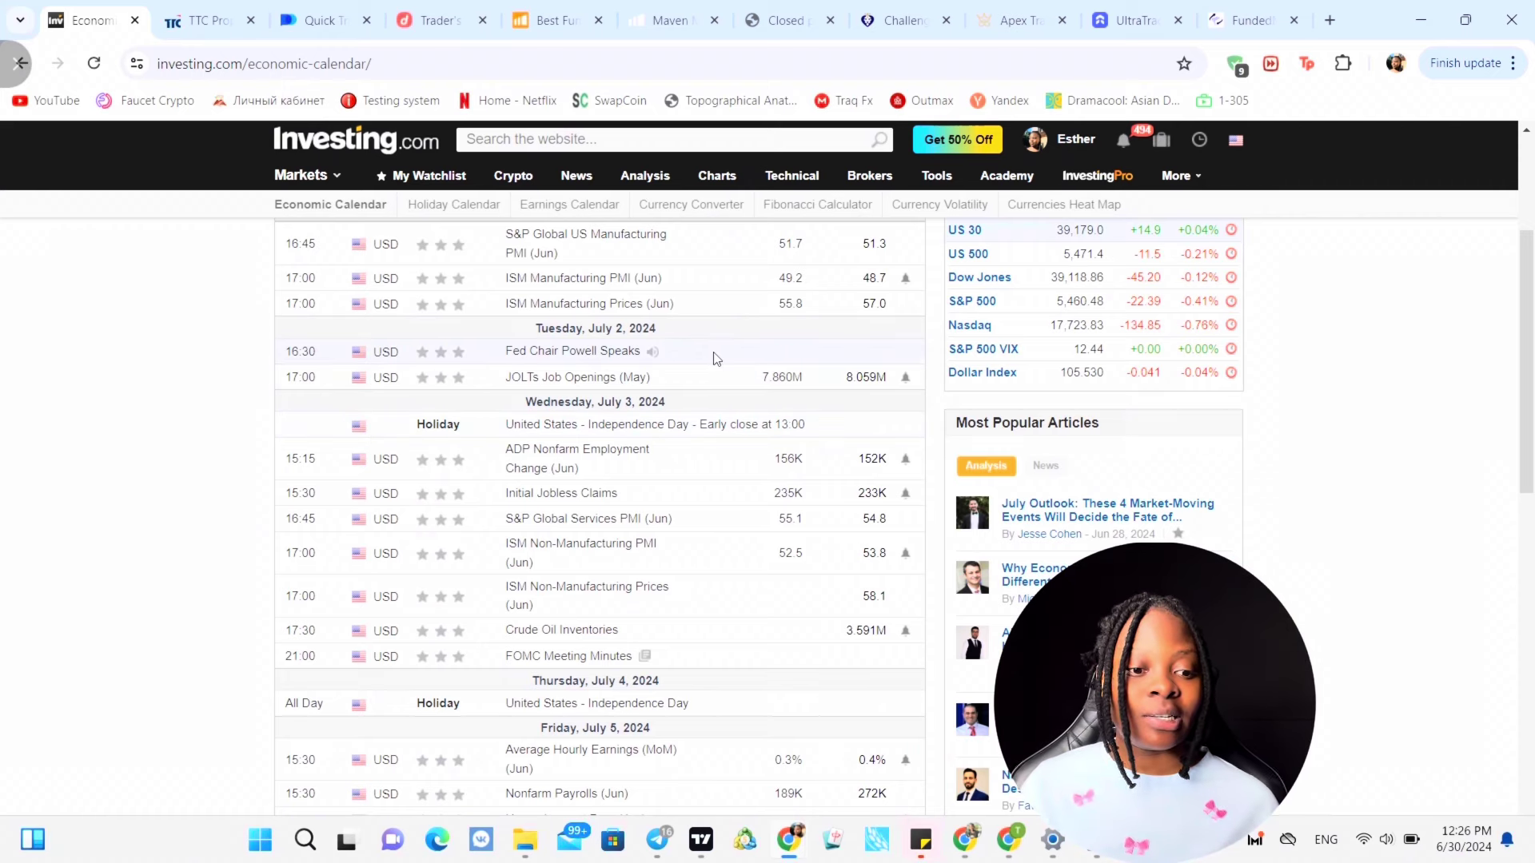
pyautogui.scroll(2, 711, 357)
pyautogui.scroll(-2, 705, 354)
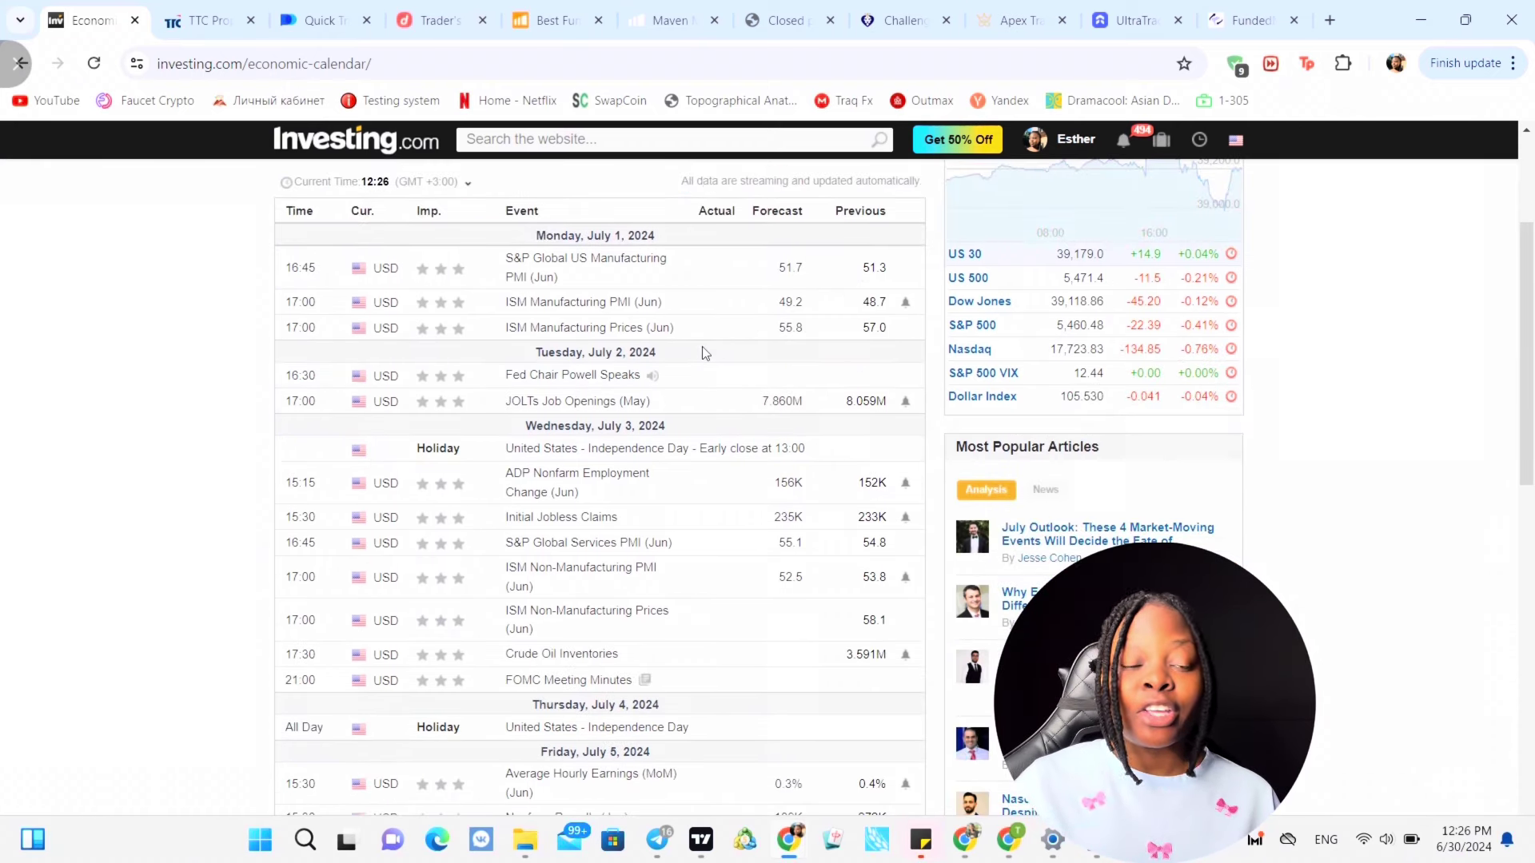
pyautogui.scroll(-2, 742, 517)
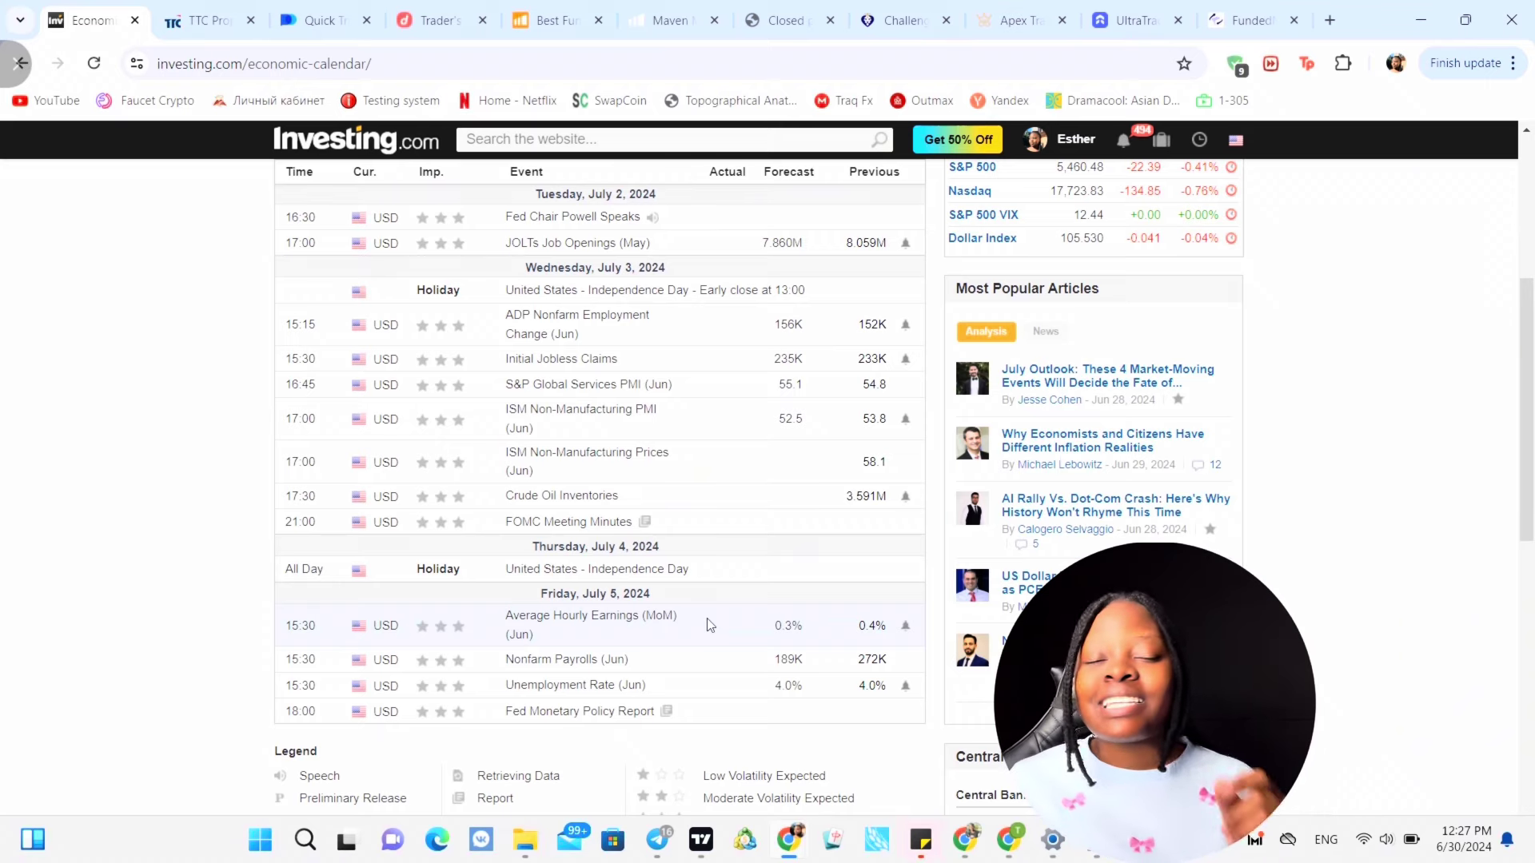
pyautogui.click(1419, 22)
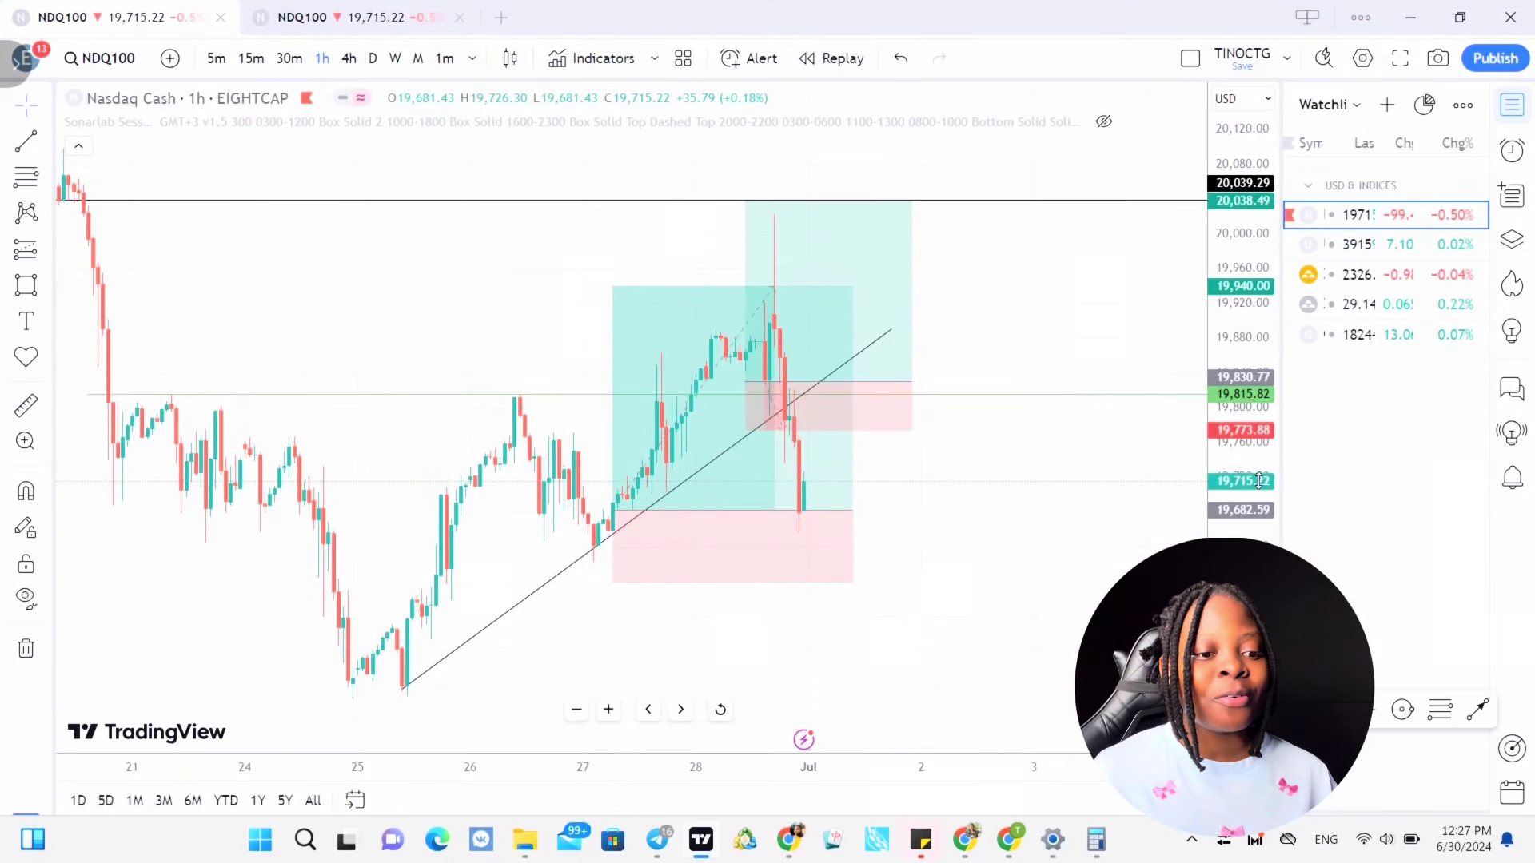
# - Remove all existing drawings from the NDQ100 chart and rescale the price axis
pyautogui.moveTo(1016, 537); pyautogui.dragTo(1136, 454)
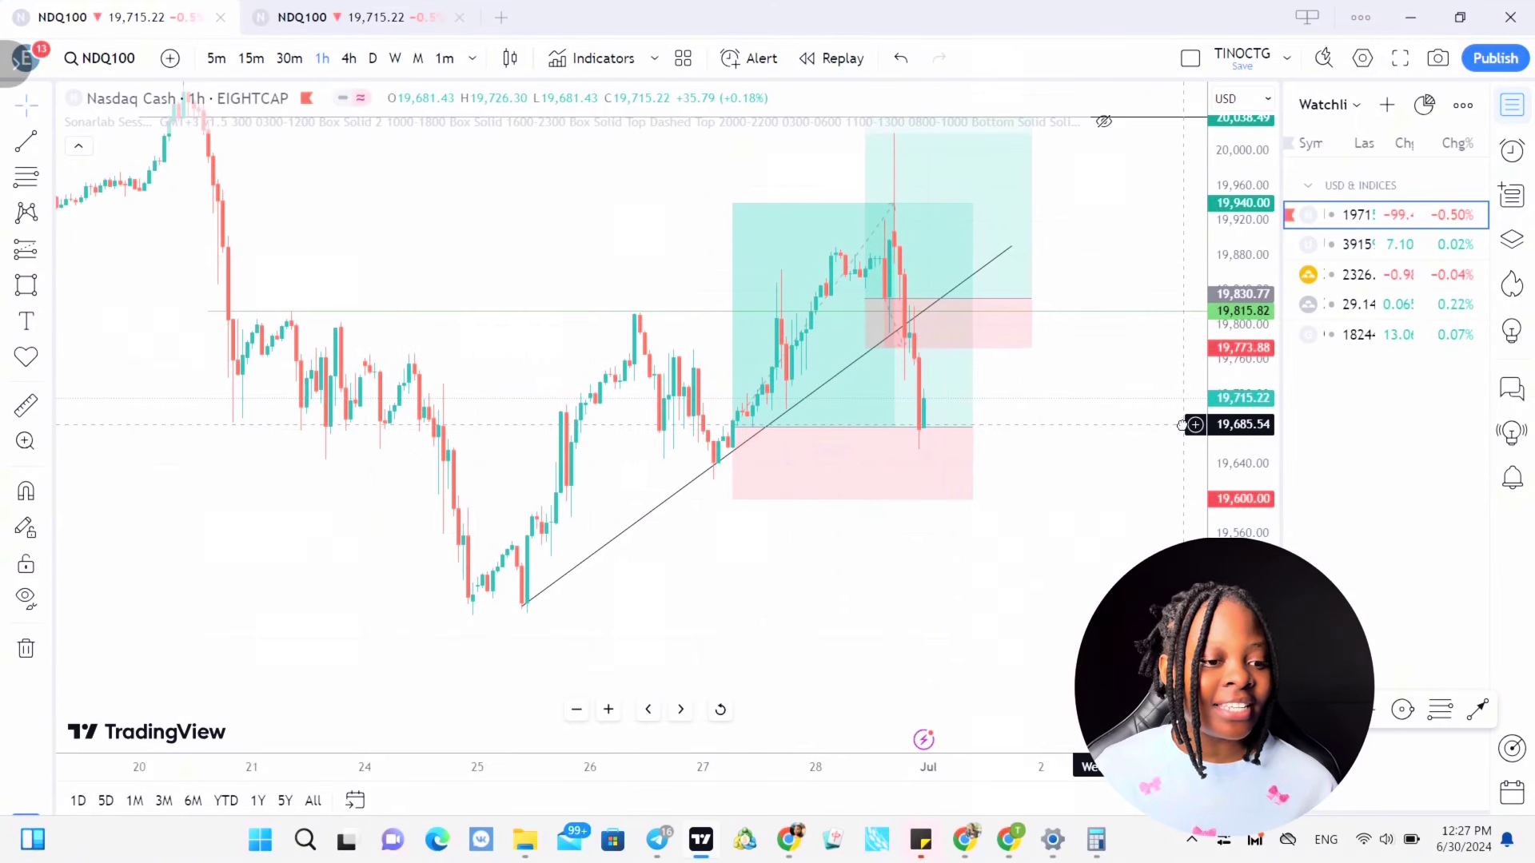
pyautogui.click(27, 652)
pyautogui.click(158, 649)
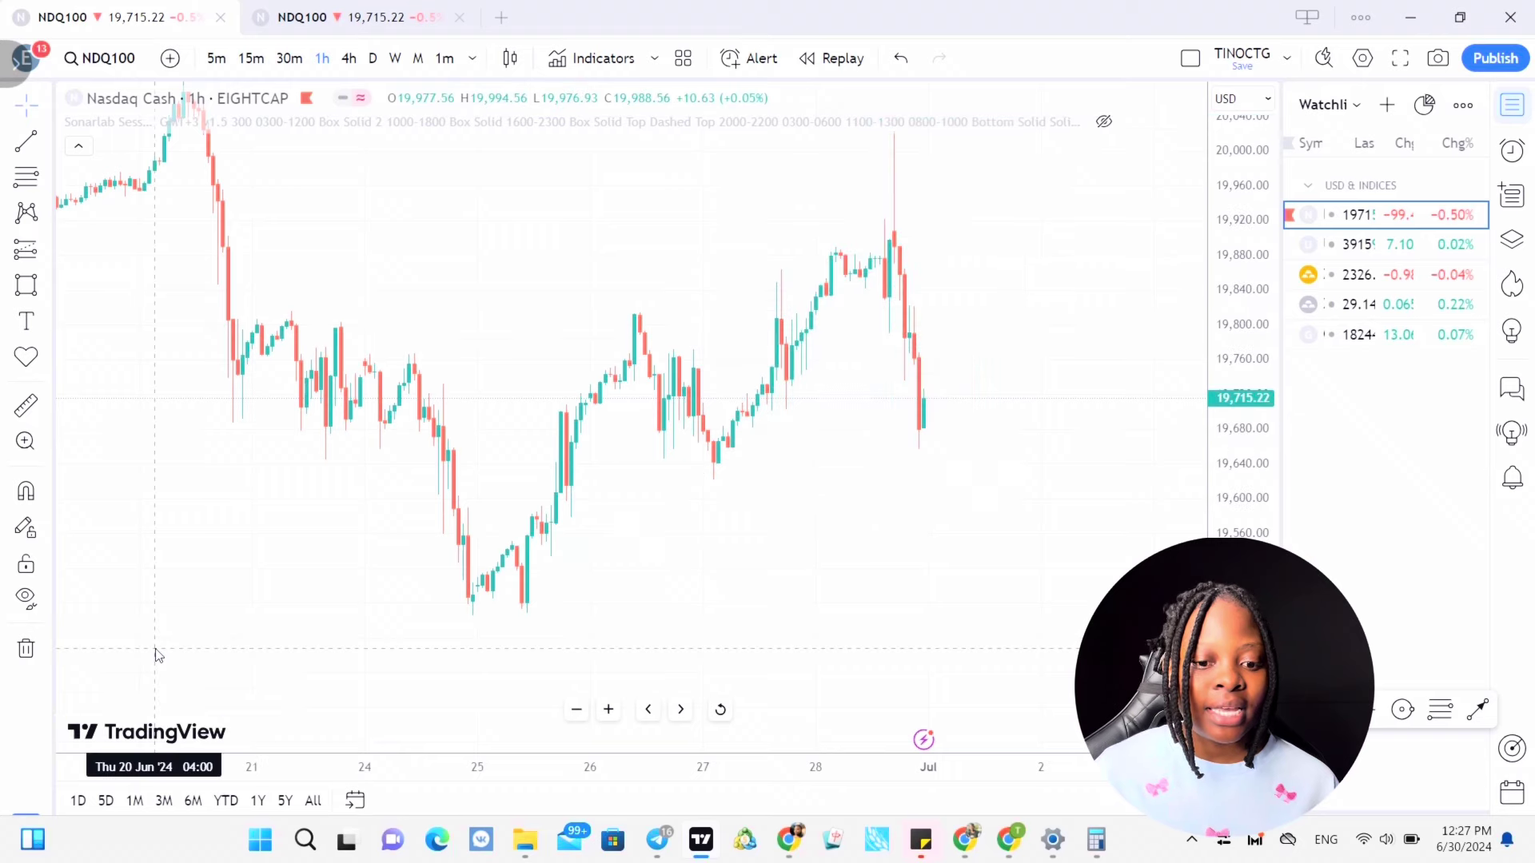
pyautogui.moveTo(1240, 192); pyautogui.dragTo(1216, 312)
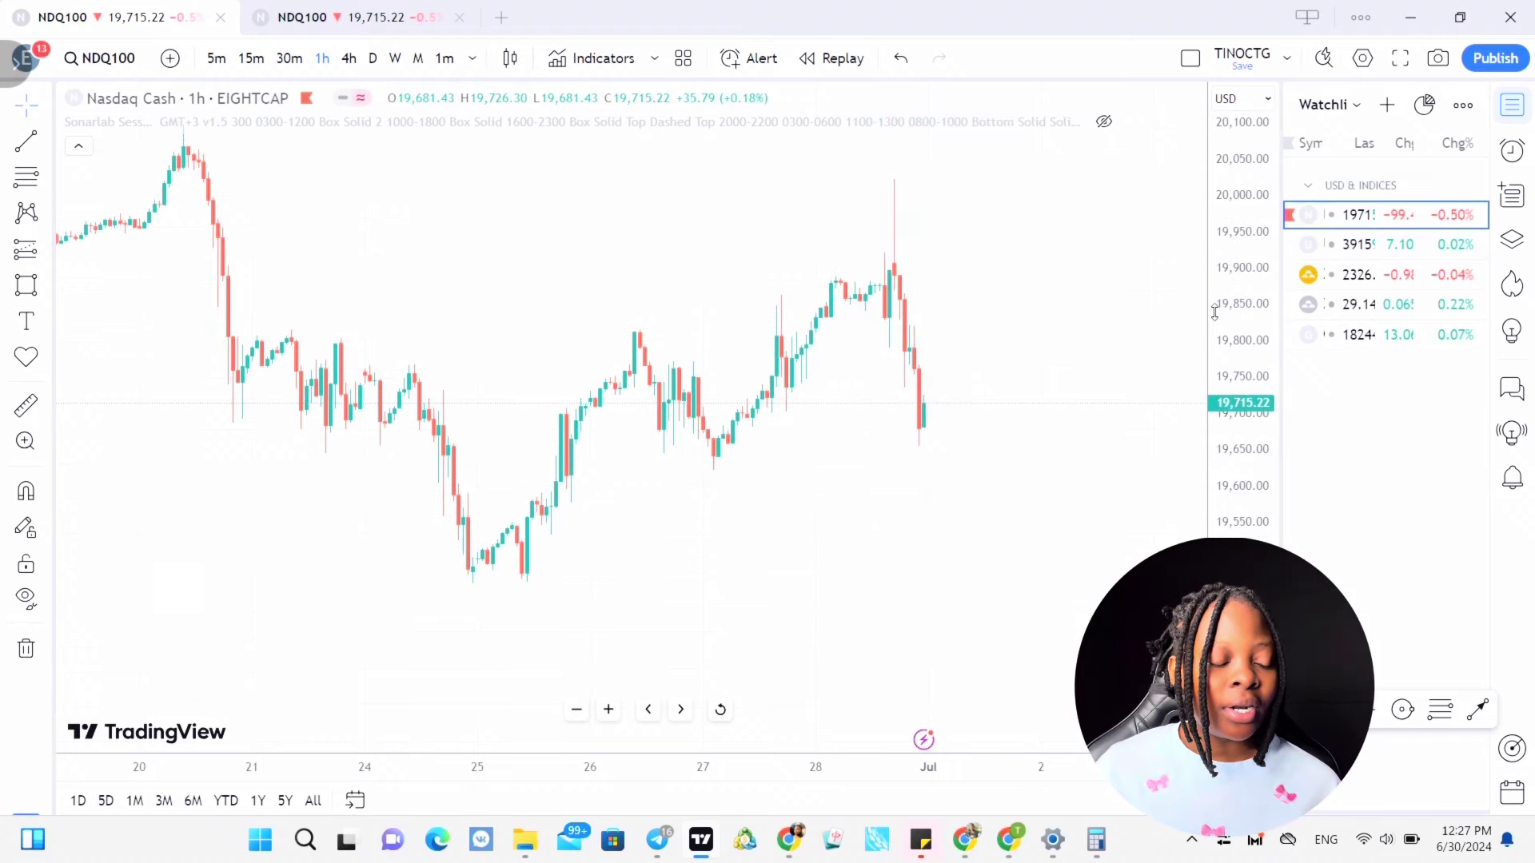
pyautogui.moveTo(1014, 425); pyautogui.dragTo(943, 480)
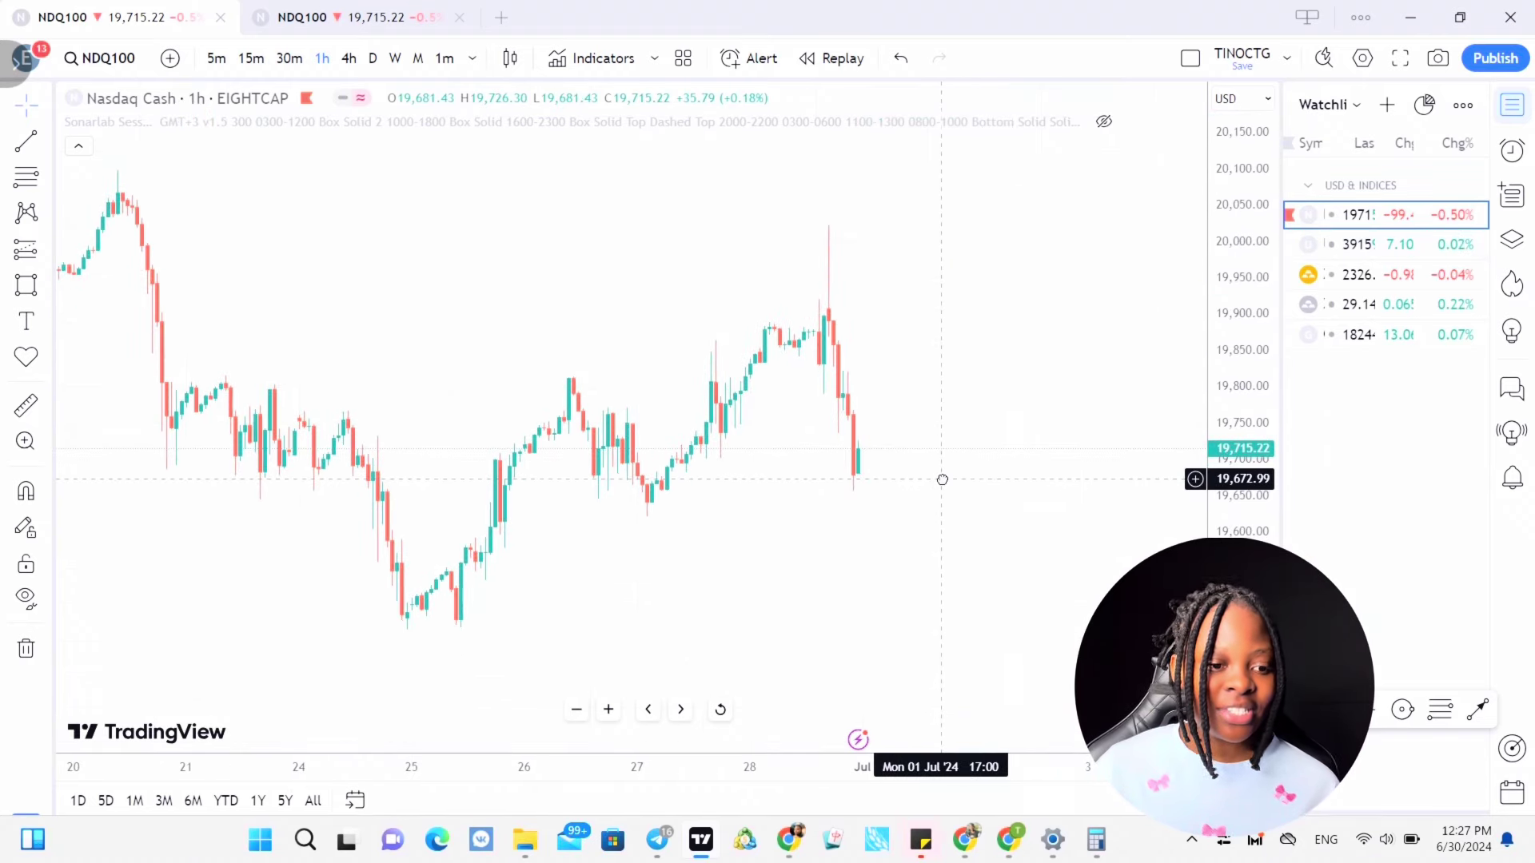
# - On the 4-hour chart, add horizontal levels at 20,055.46 and 19,493.11 under the late-June lows
pyautogui.click(349, 61)
pyautogui.moveTo(1253, 195); pyautogui.dragTo(1249, 471)
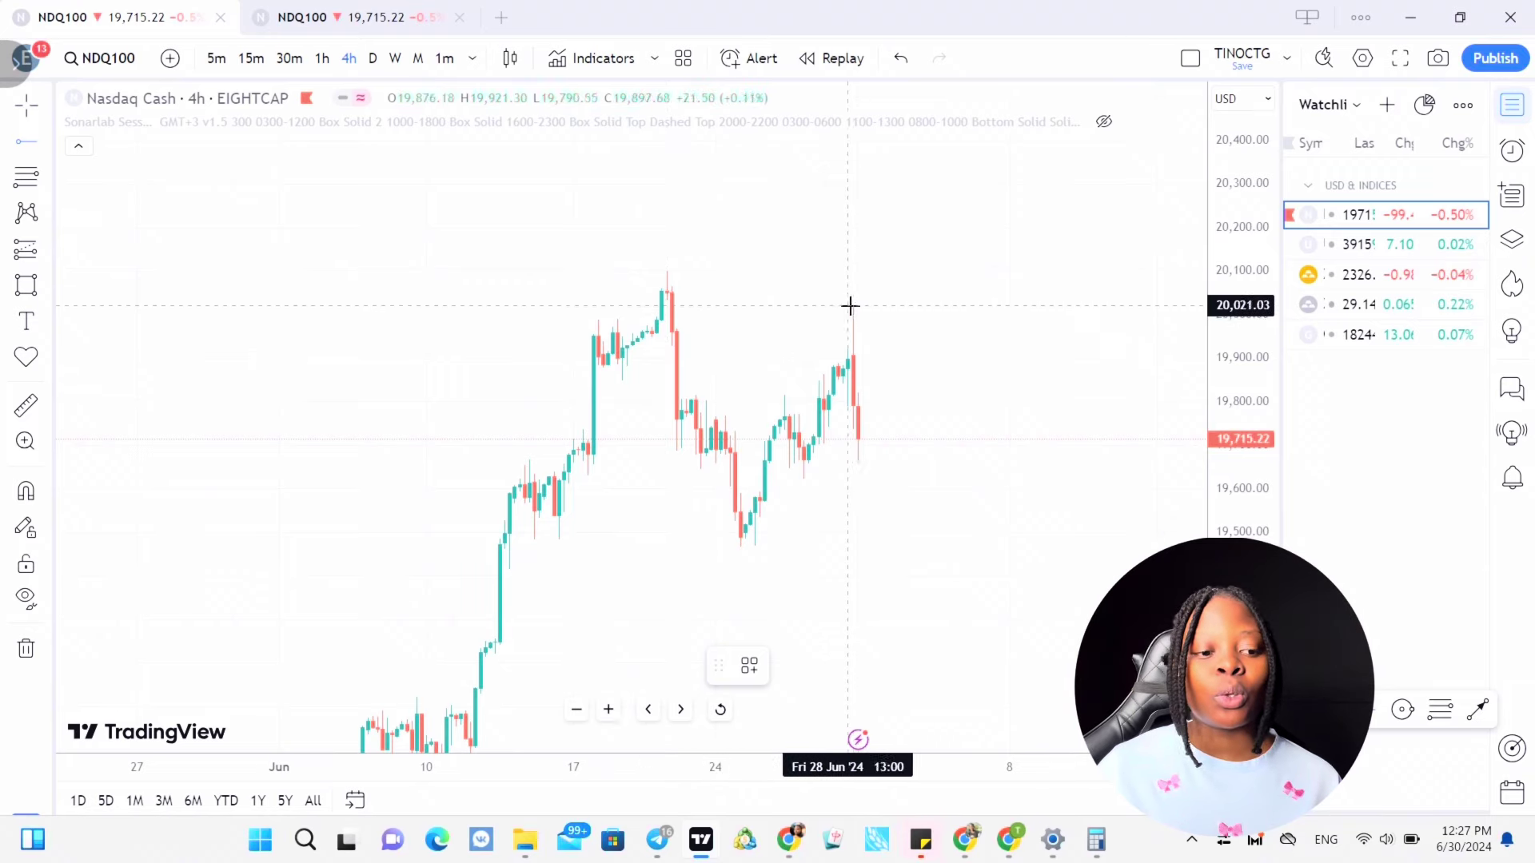
pyautogui.click(612, 290)
pyautogui.moveTo(1048, 477); pyautogui.dragTo(1016, 436)
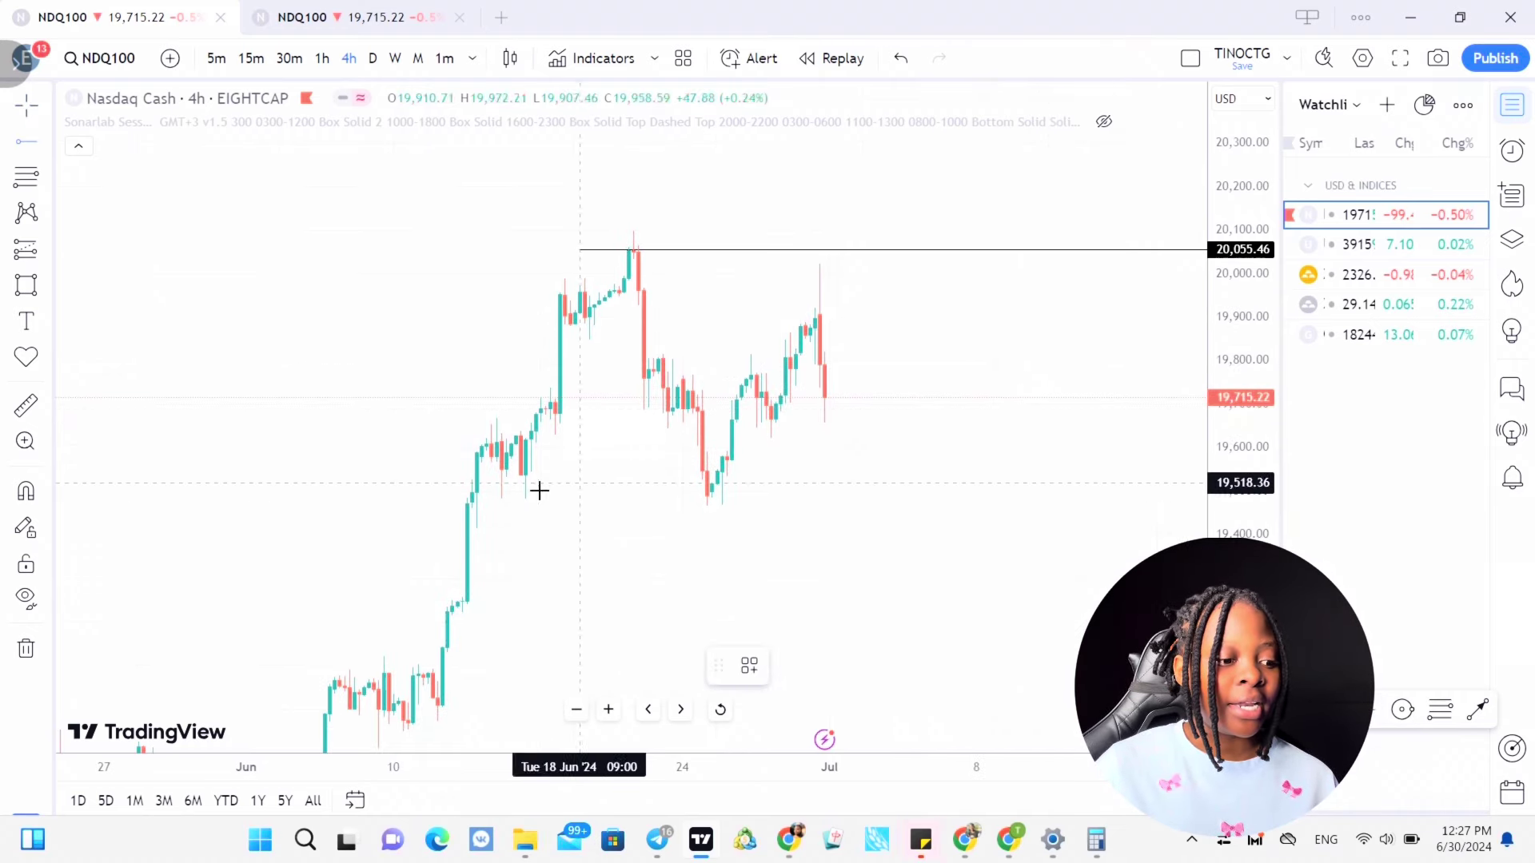
pyautogui.click(432, 493)
pyautogui.click(829, 551)
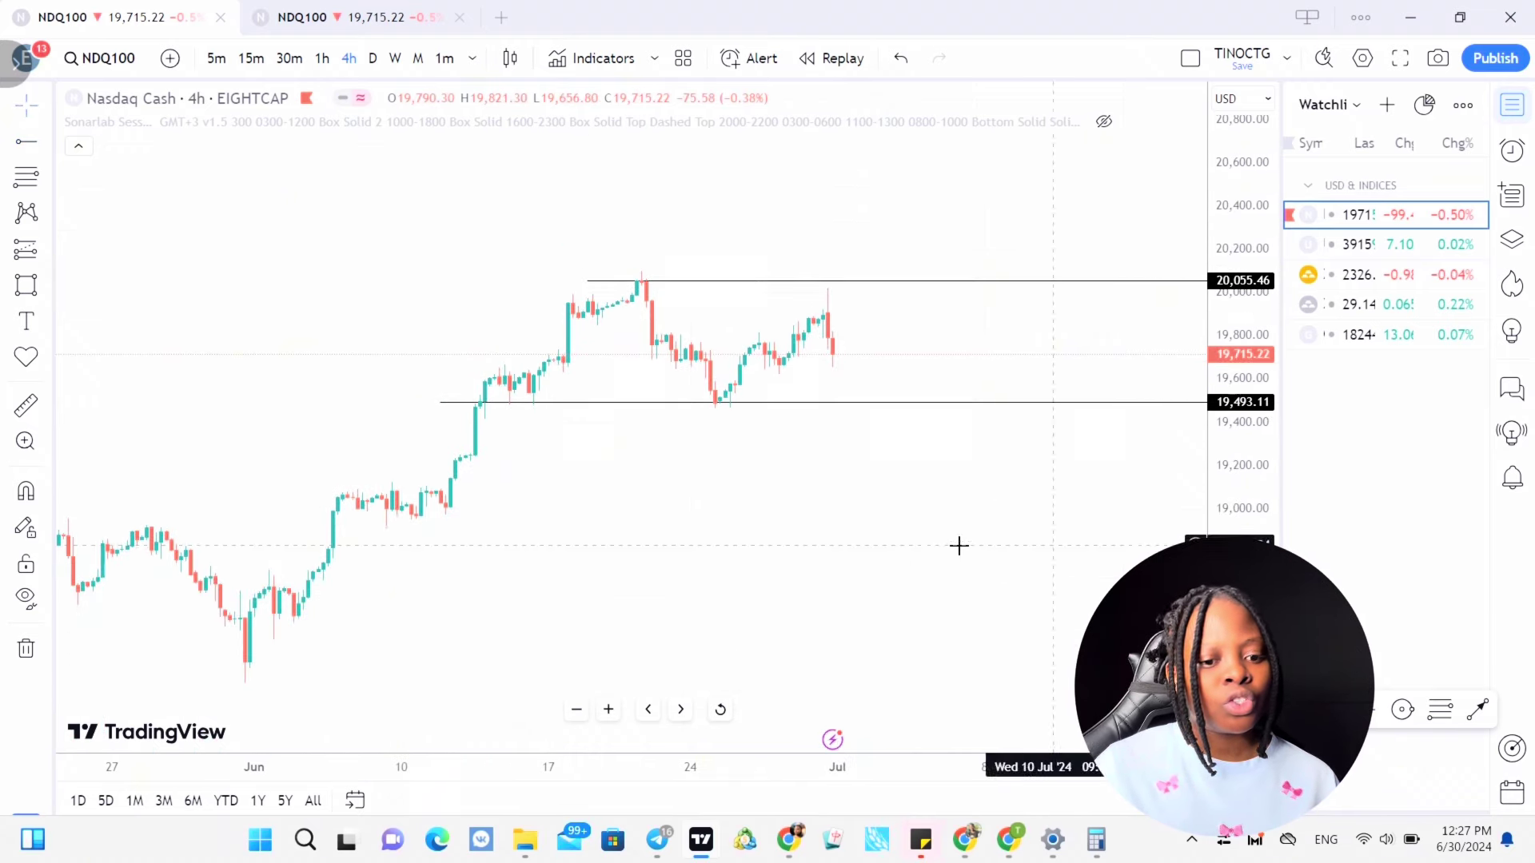
pyautogui.hscroll(3, 832, 528)
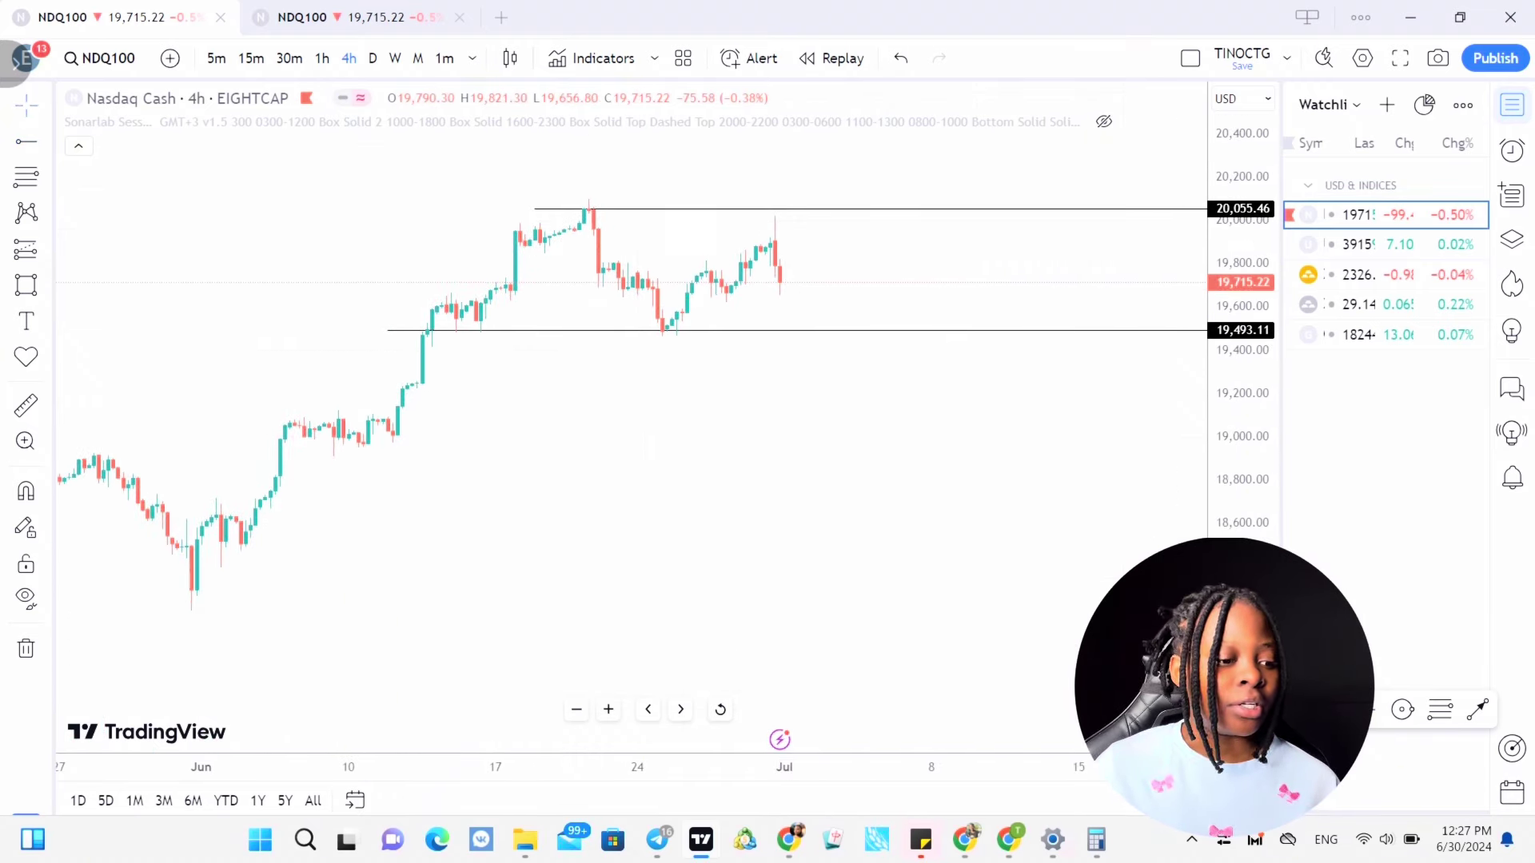
pyautogui.hotkey('alt', 't')
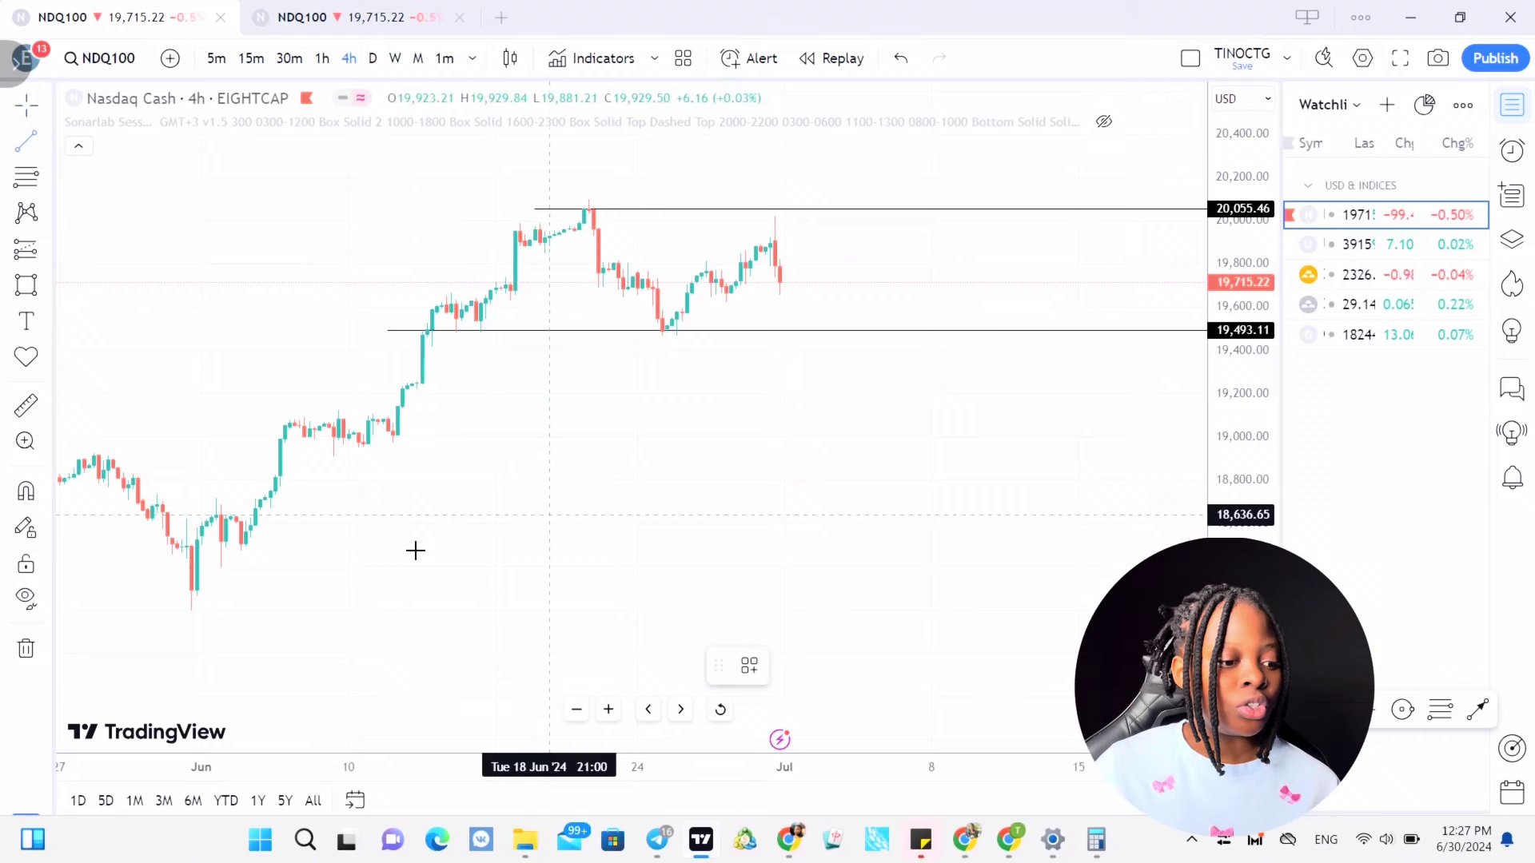
pyautogui.click(181, 601)
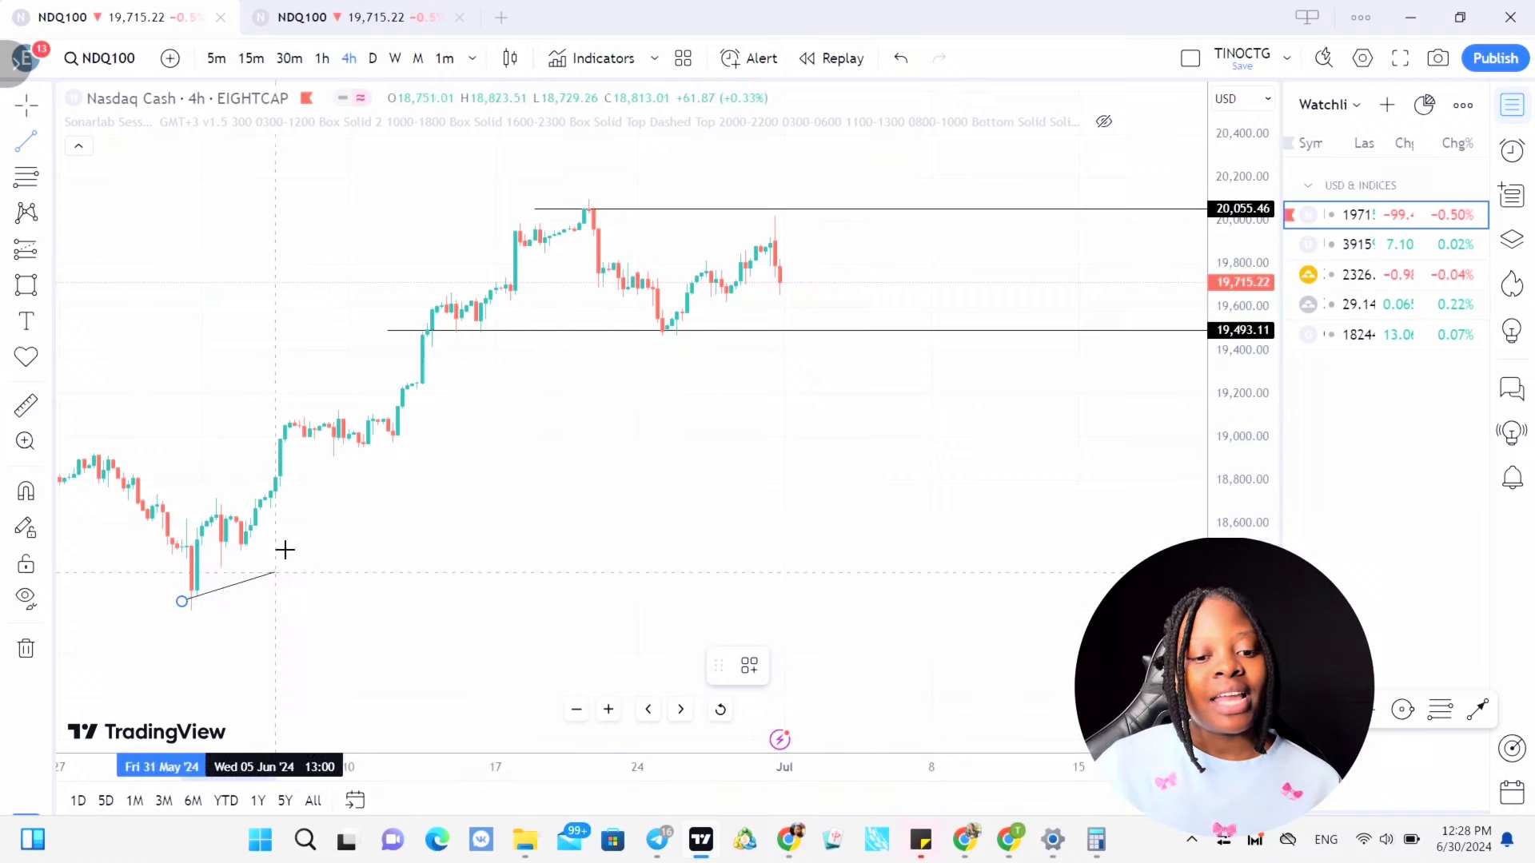
pyautogui.click(760, 168)
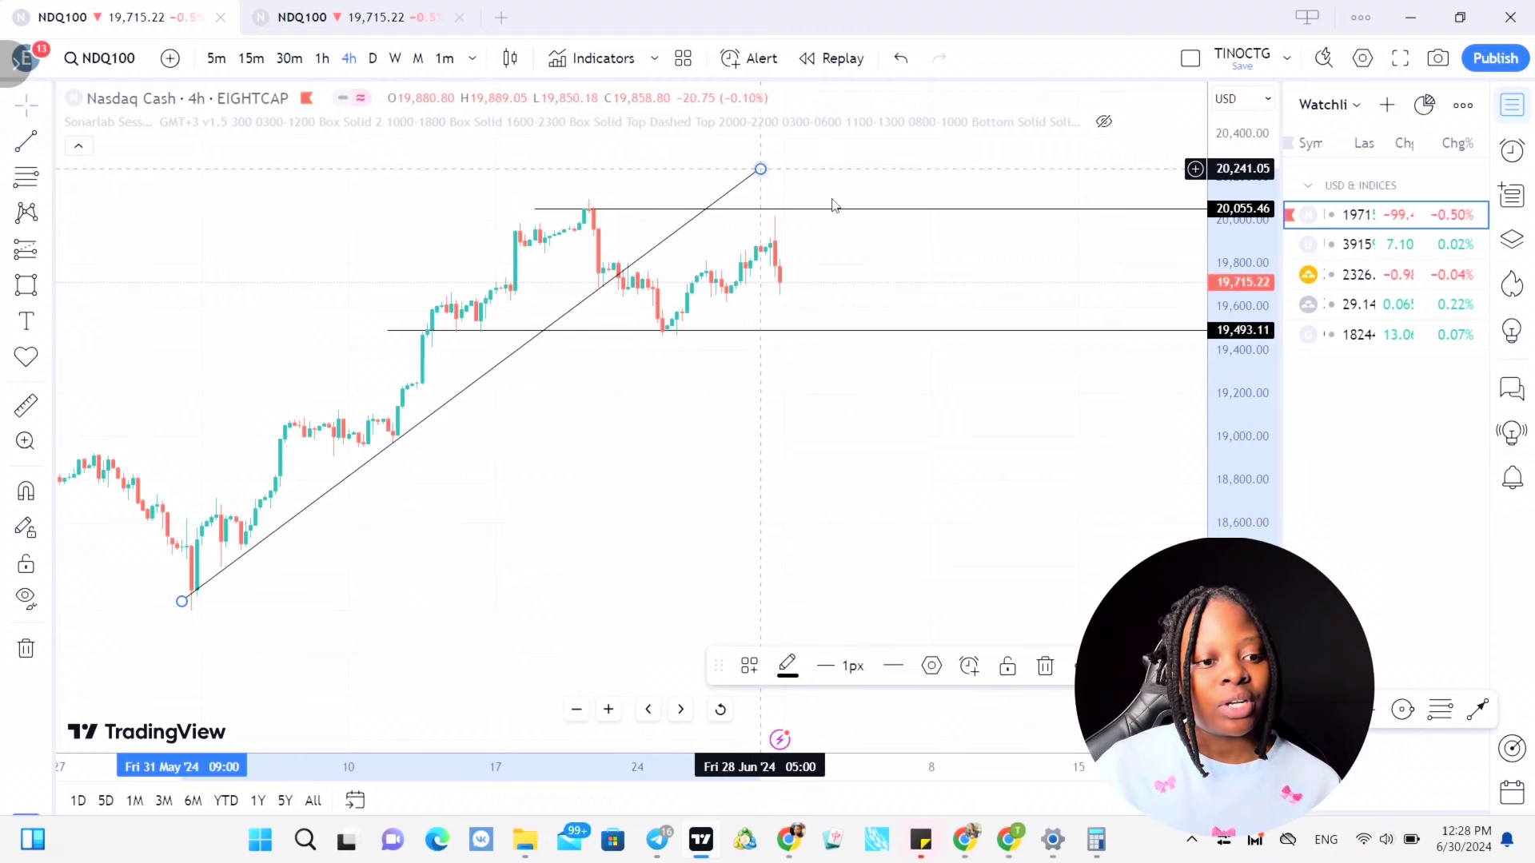
pyautogui.click(925, 359)
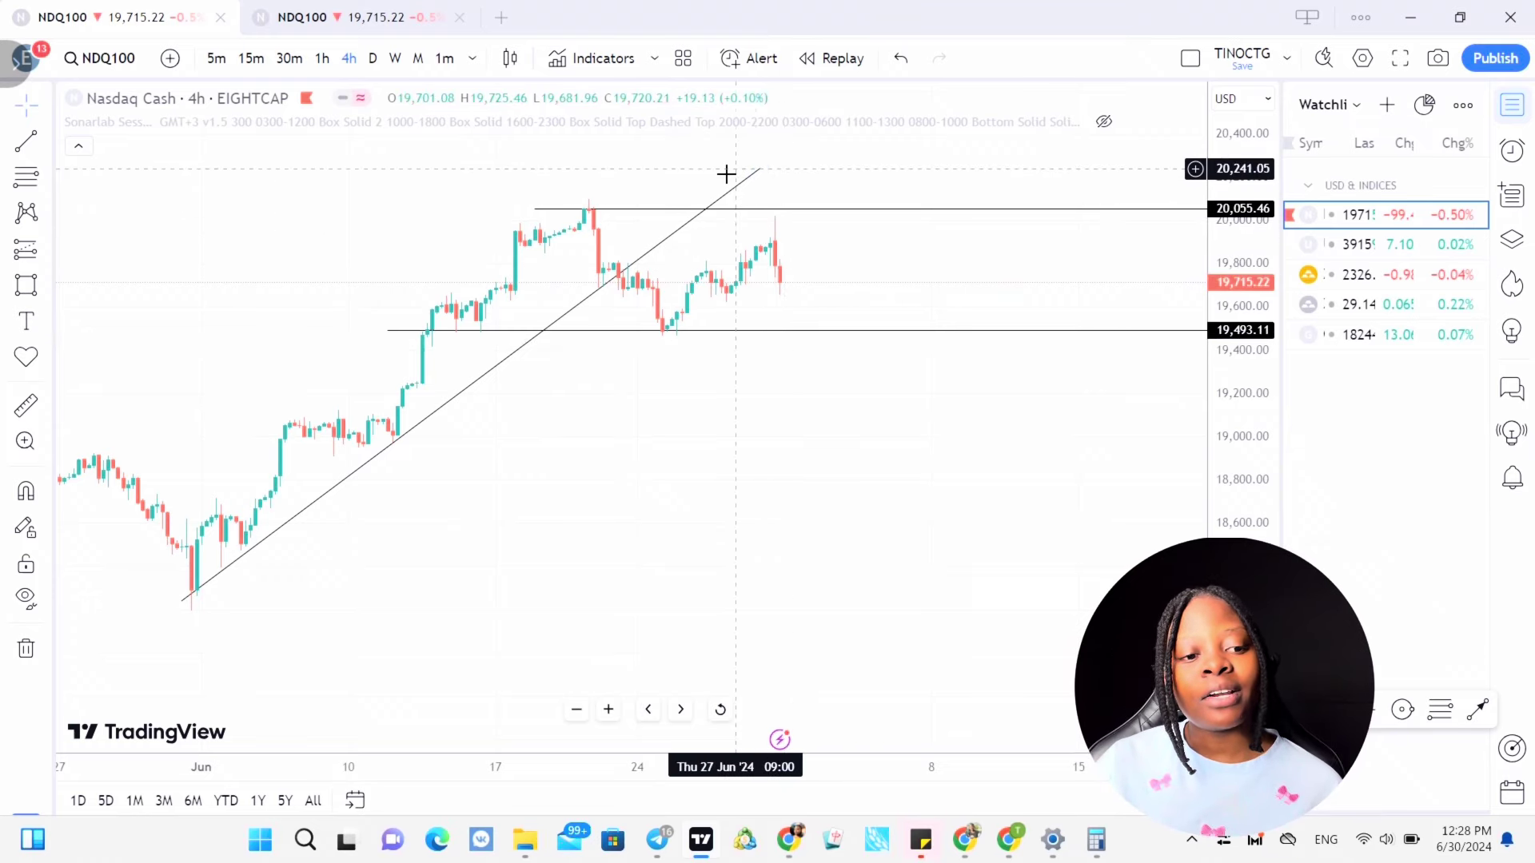
pyautogui.moveTo(760, 170); pyautogui.dragTo(933, 207)
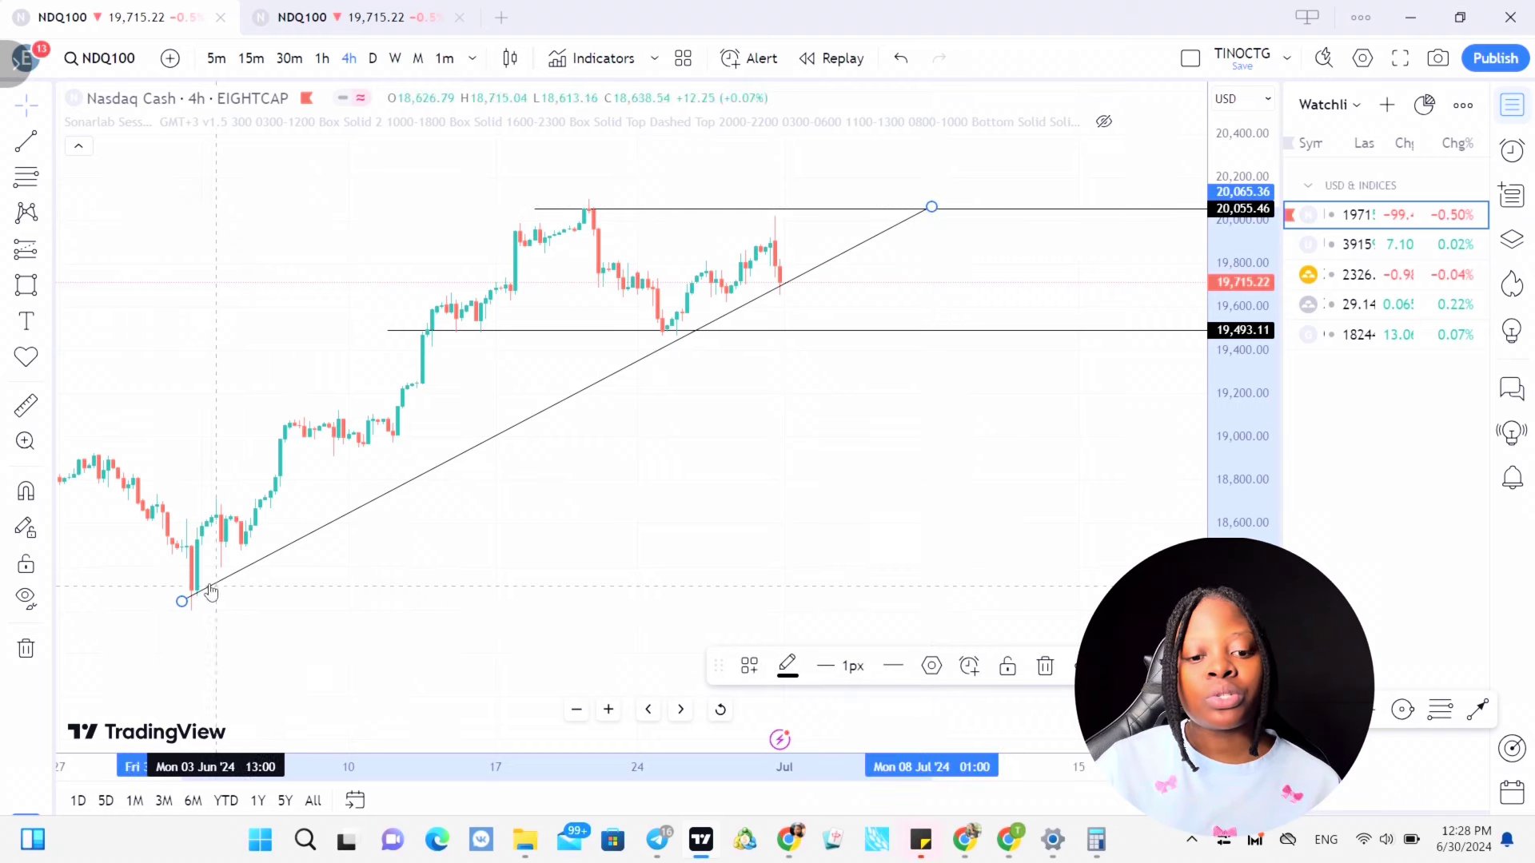
pyautogui.moveTo(182, 601); pyautogui.dragTo(644, 341)
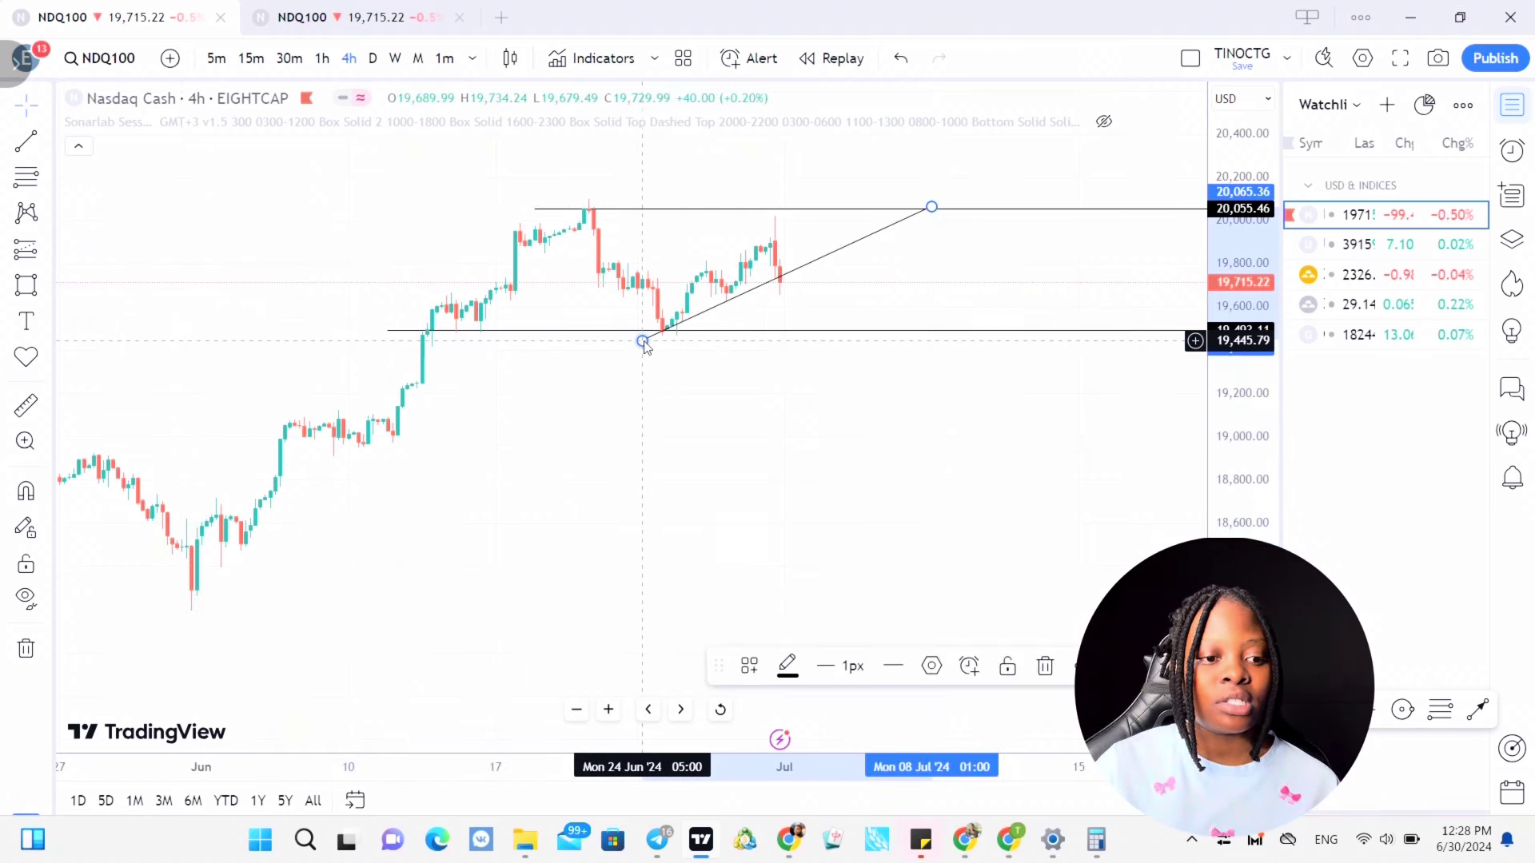
pyautogui.click(1043, 670)
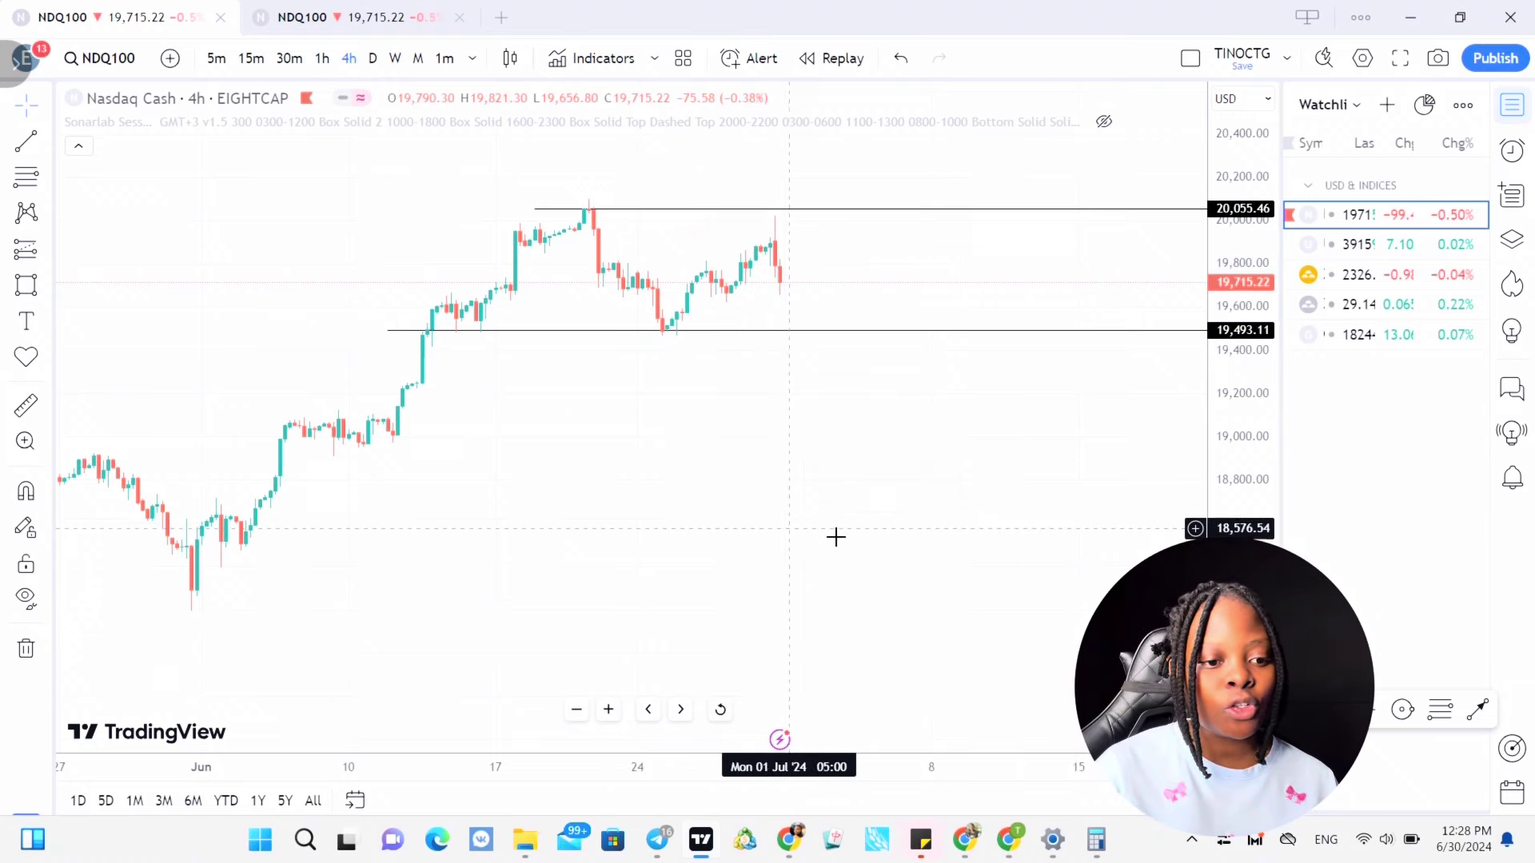
pyautogui.moveTo(853, 504); pyautogui.dragTo(911, 568)
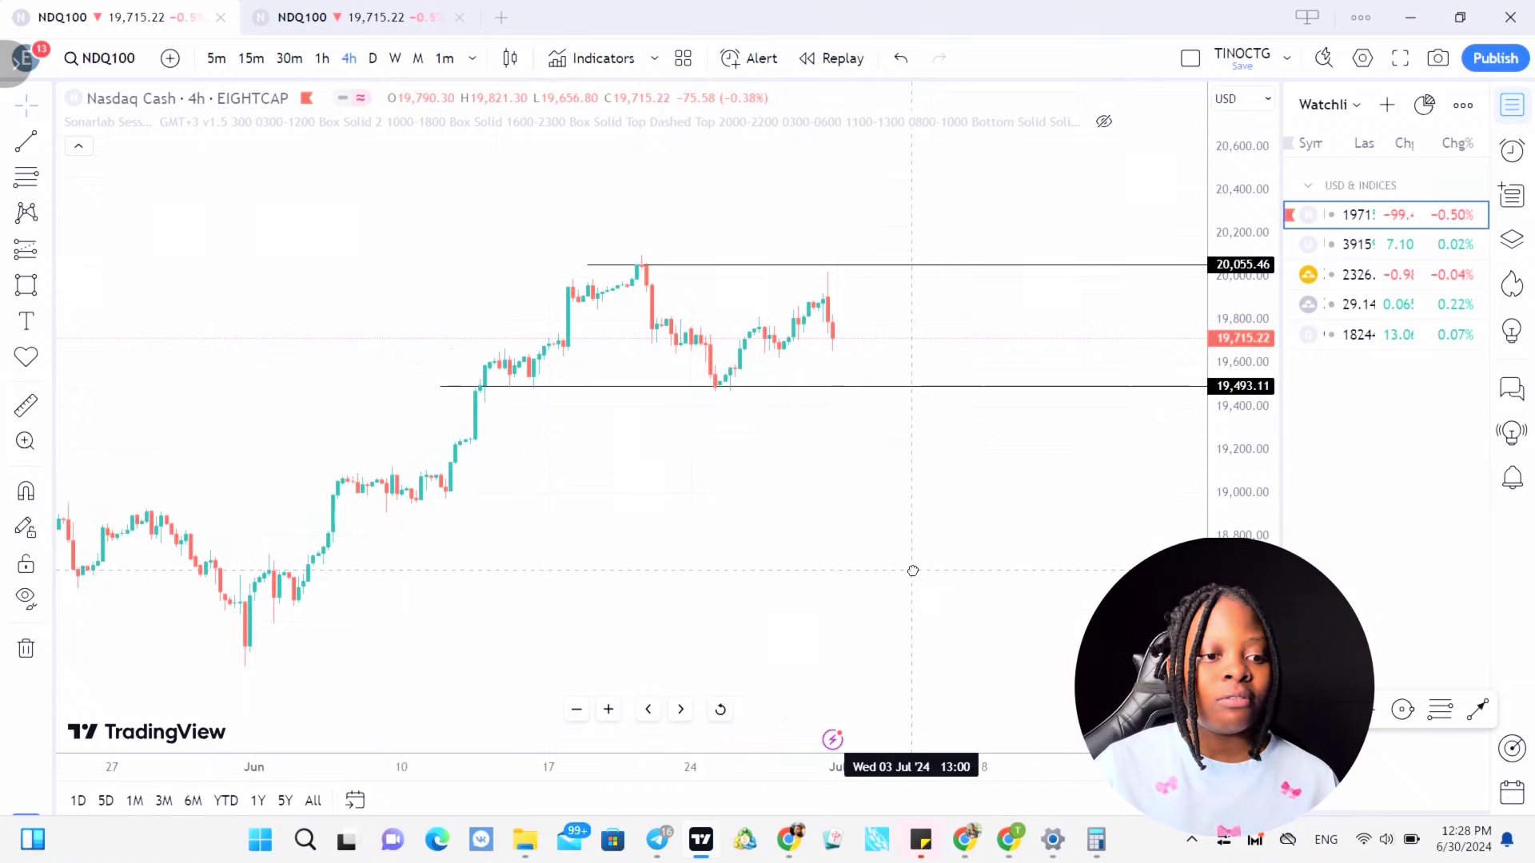
# - On daily candles, place horizontal levels at 19,087.74 and 19,493.11
pyautogui.click(372, 60)
pyautogui.moveTo(1264, 171); pyautogui.dragTo(1264, 239)
pyautogui.moveTo(990, 592); pyautogui.dragTo(964, 491)
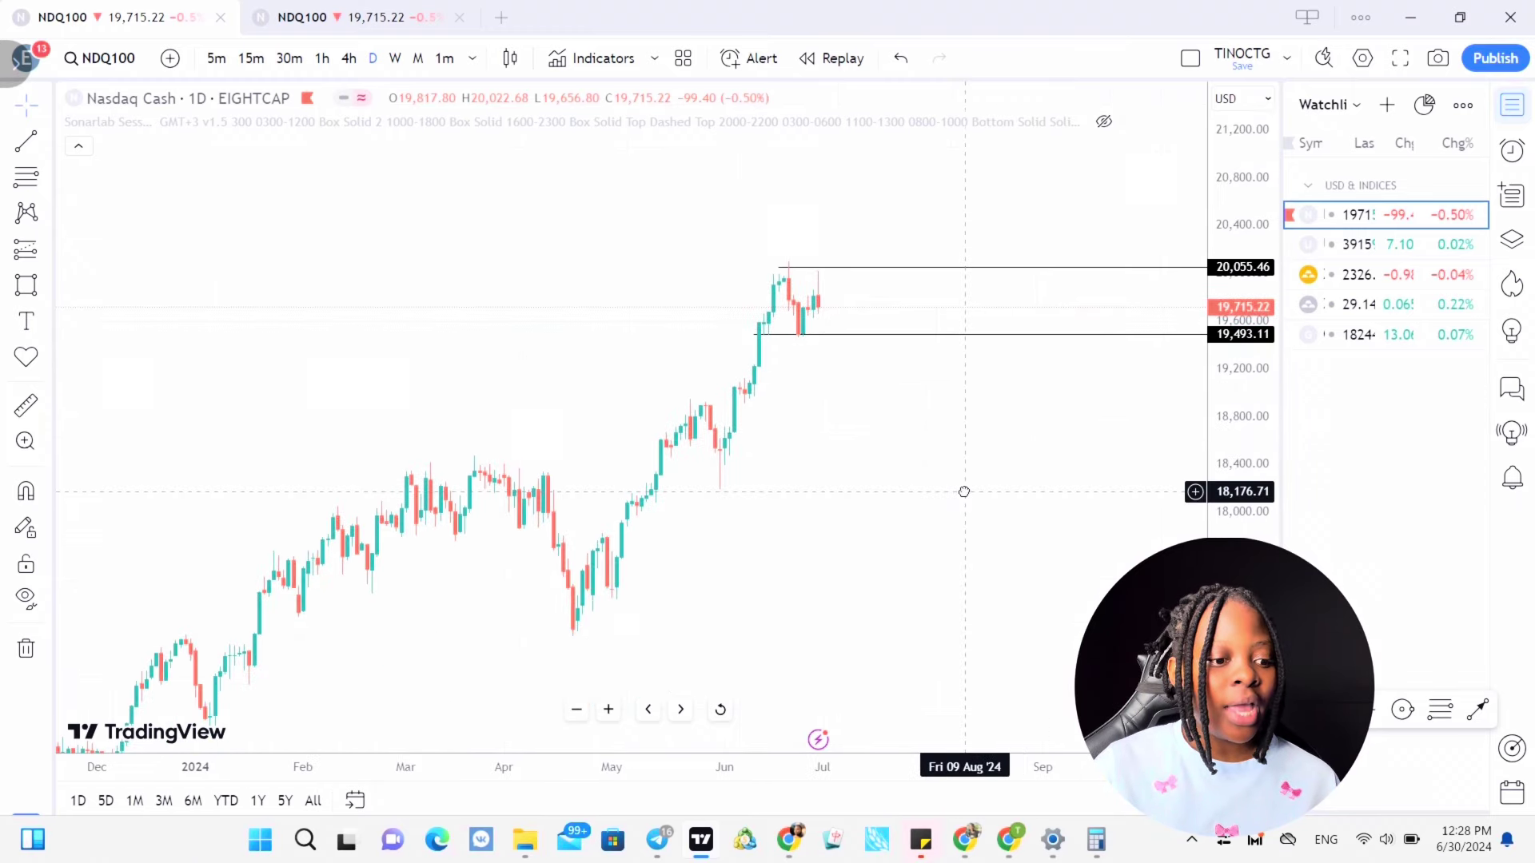
pyautogui.hotkey('alt', 'j')
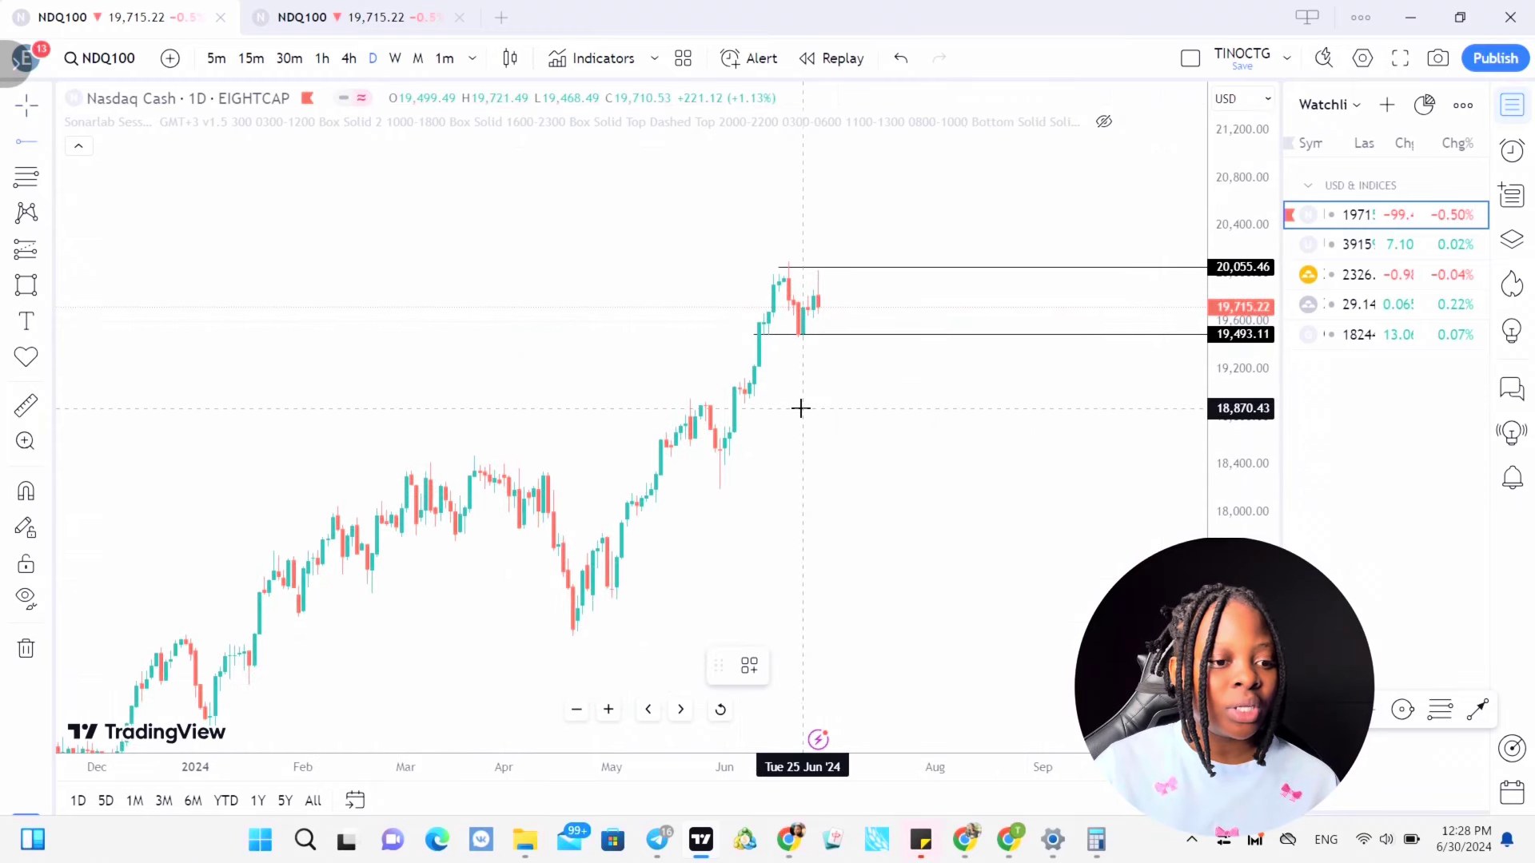
pyautogui.click(720, 382)
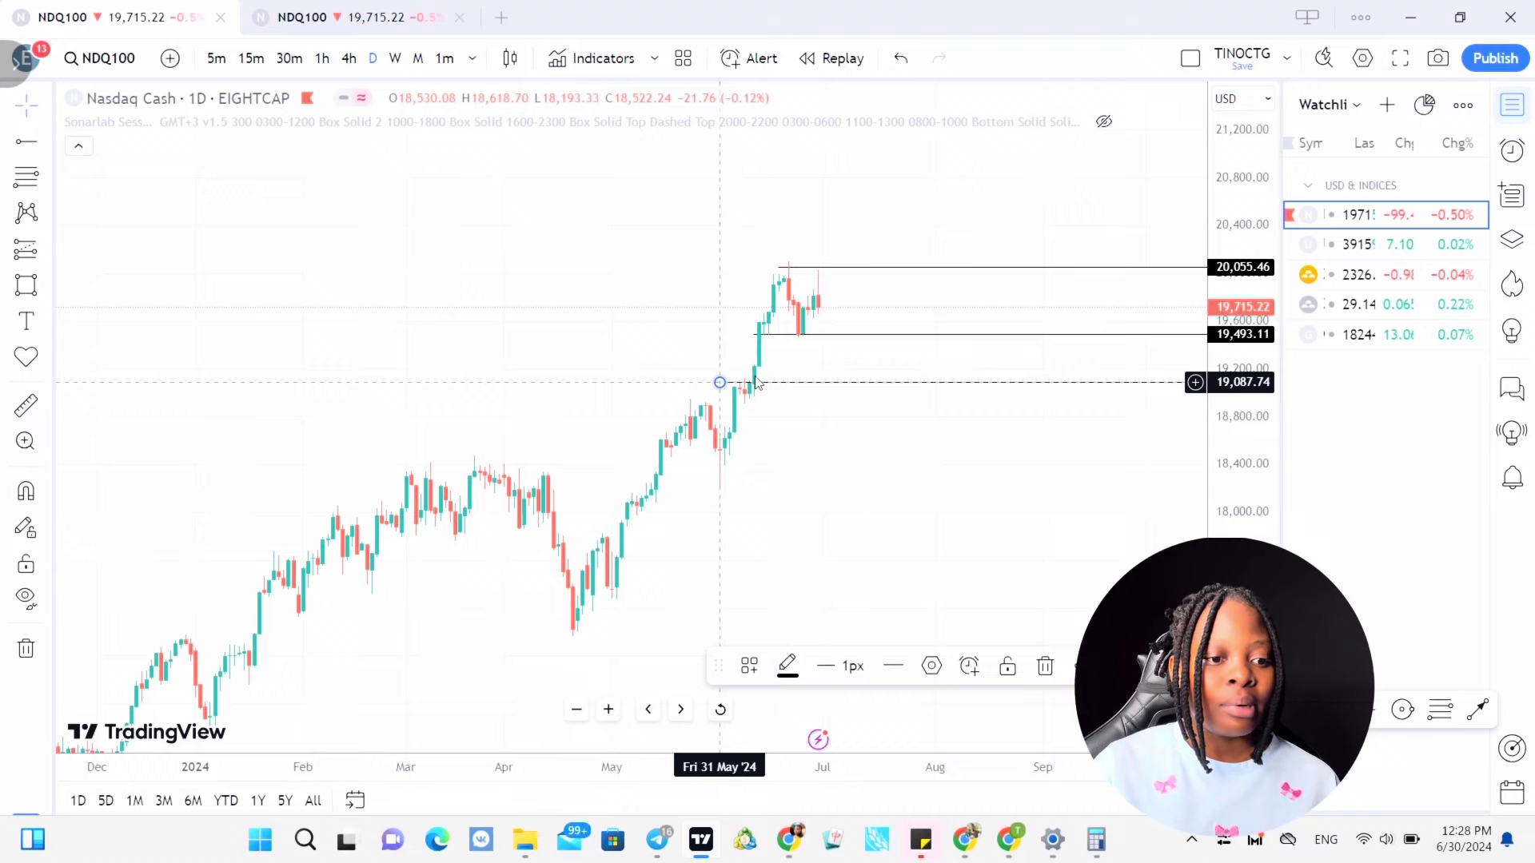
pyautogui.click(798, 334)
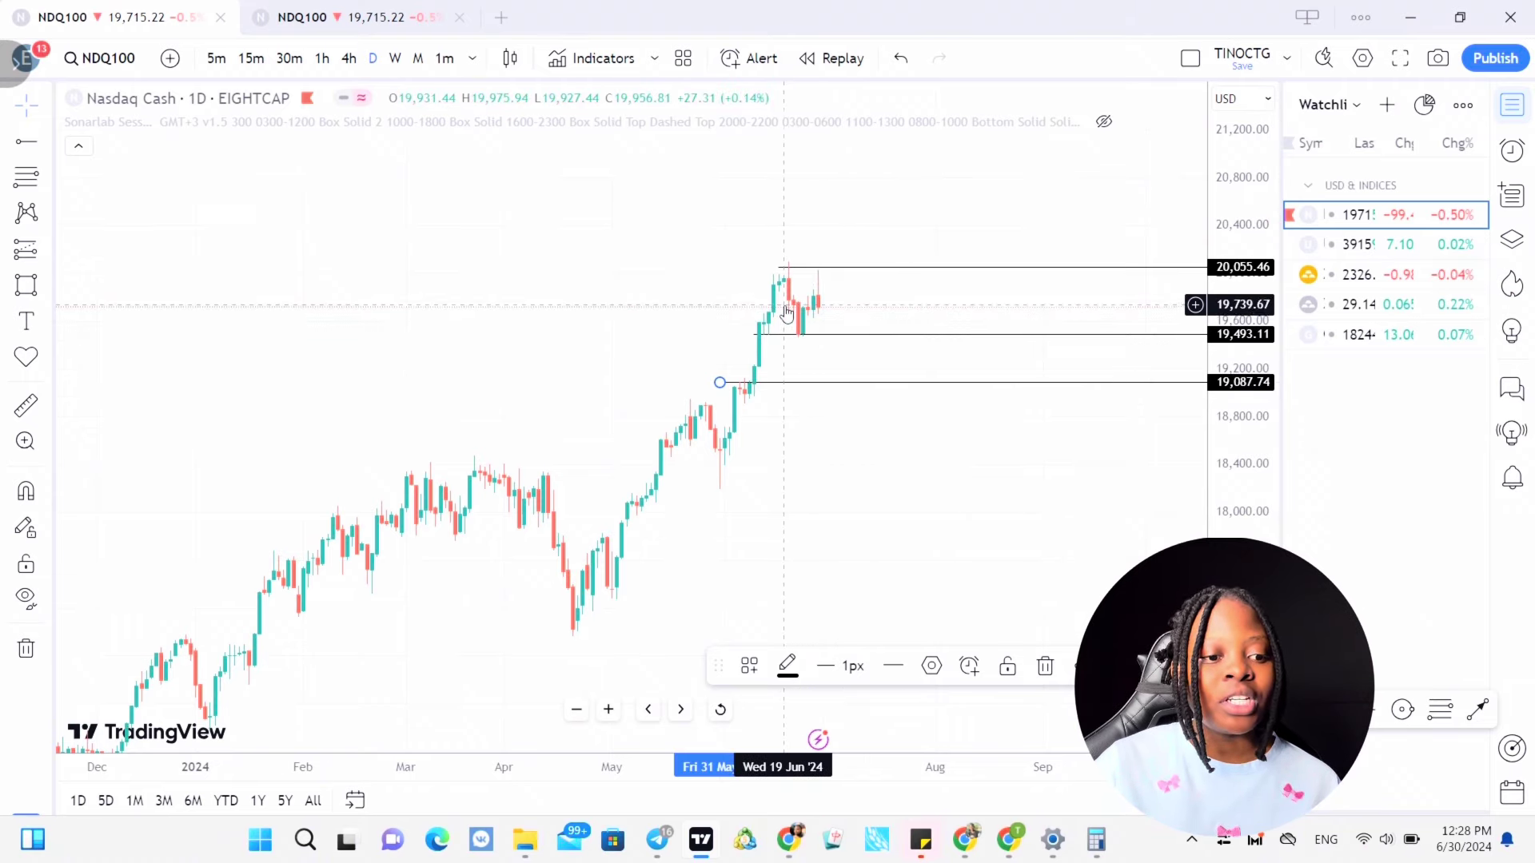
pyautogui.click(834, 342)
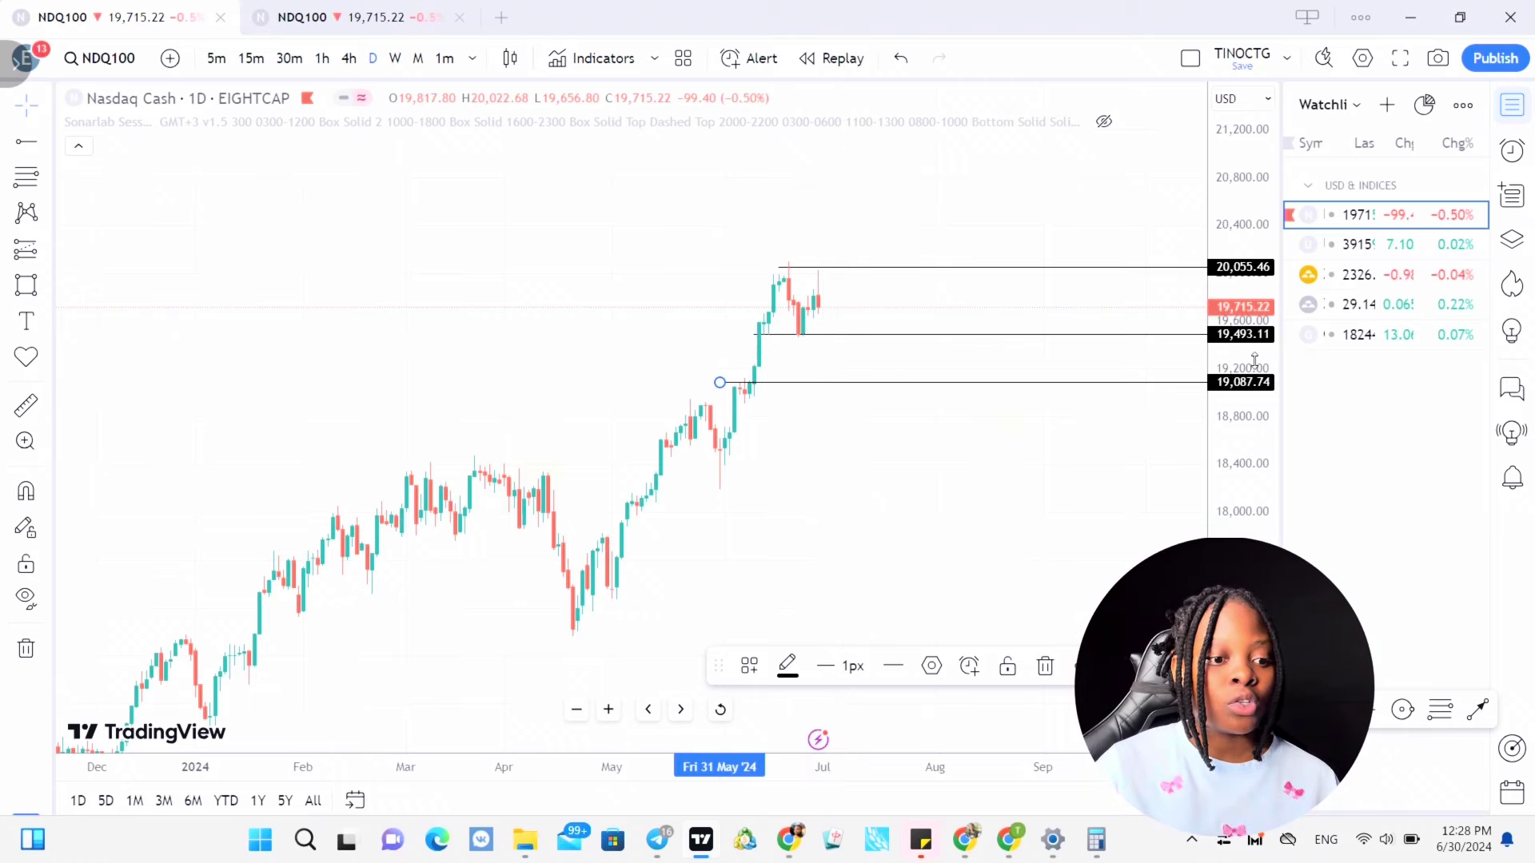
# - Draw a rising trend line from the April low up to the August top resistance
pyautogui.moveTo(1255, 417); pyautogui.dragTo(1253, 464)
pyautogui.moveTo(1086, 538); pyautogui.dragTo(986, 490)
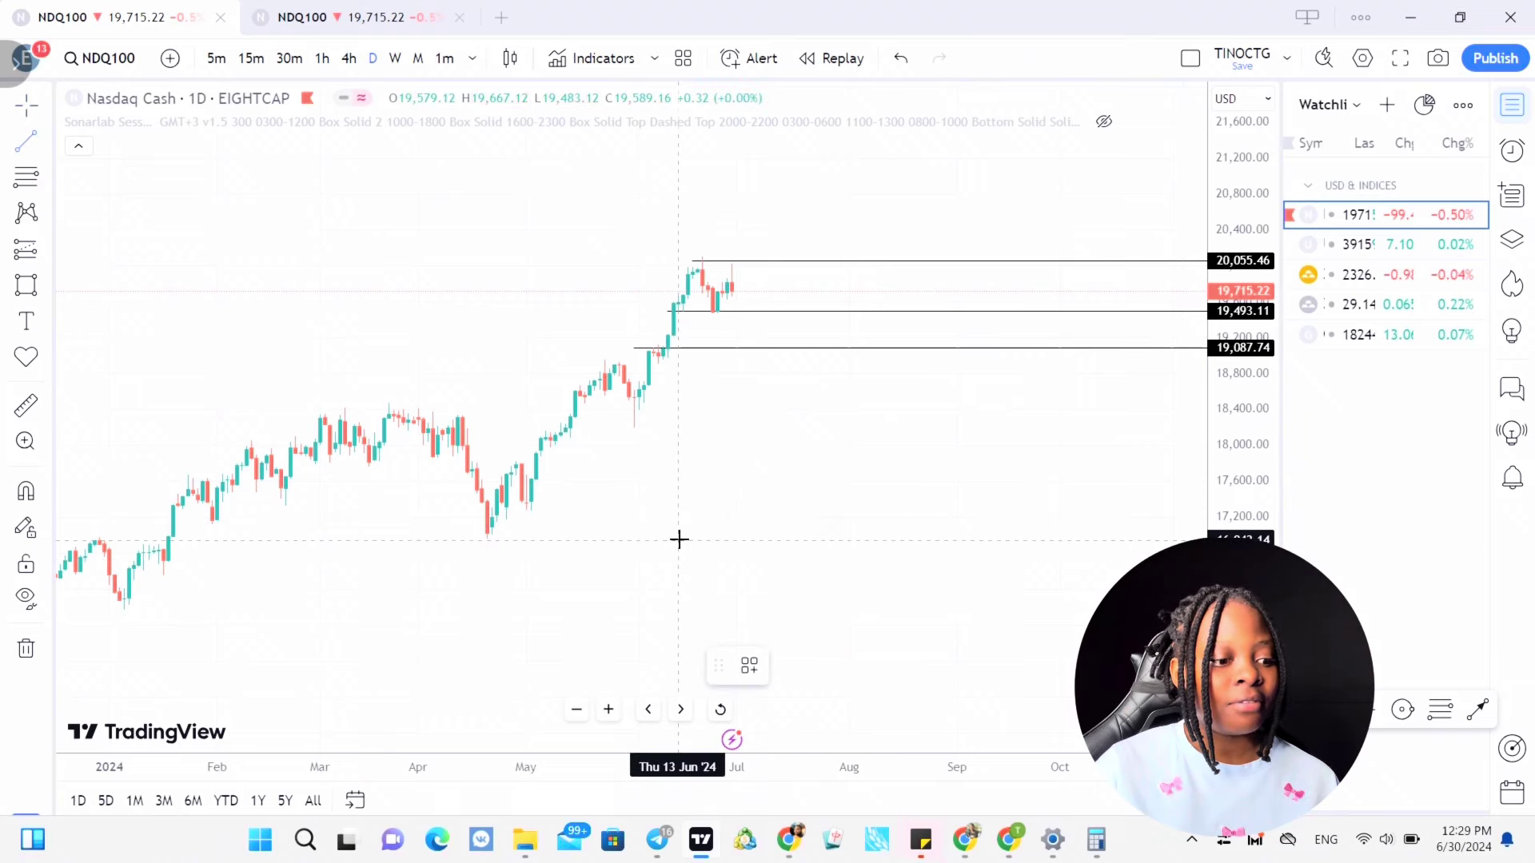
pyautogui.click(481, 538)
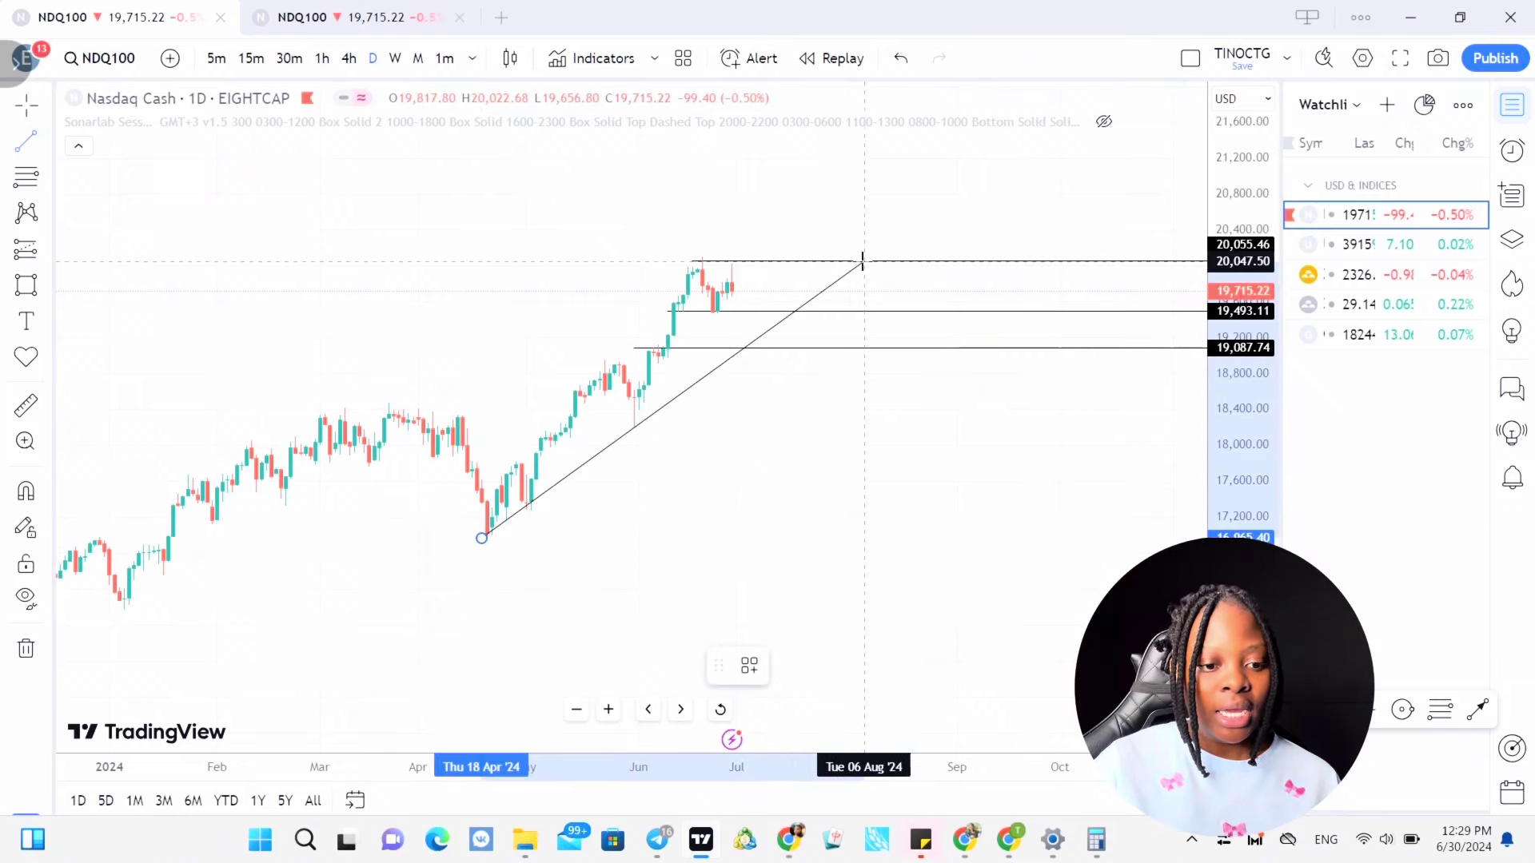
pyautogui.click(864, 256)
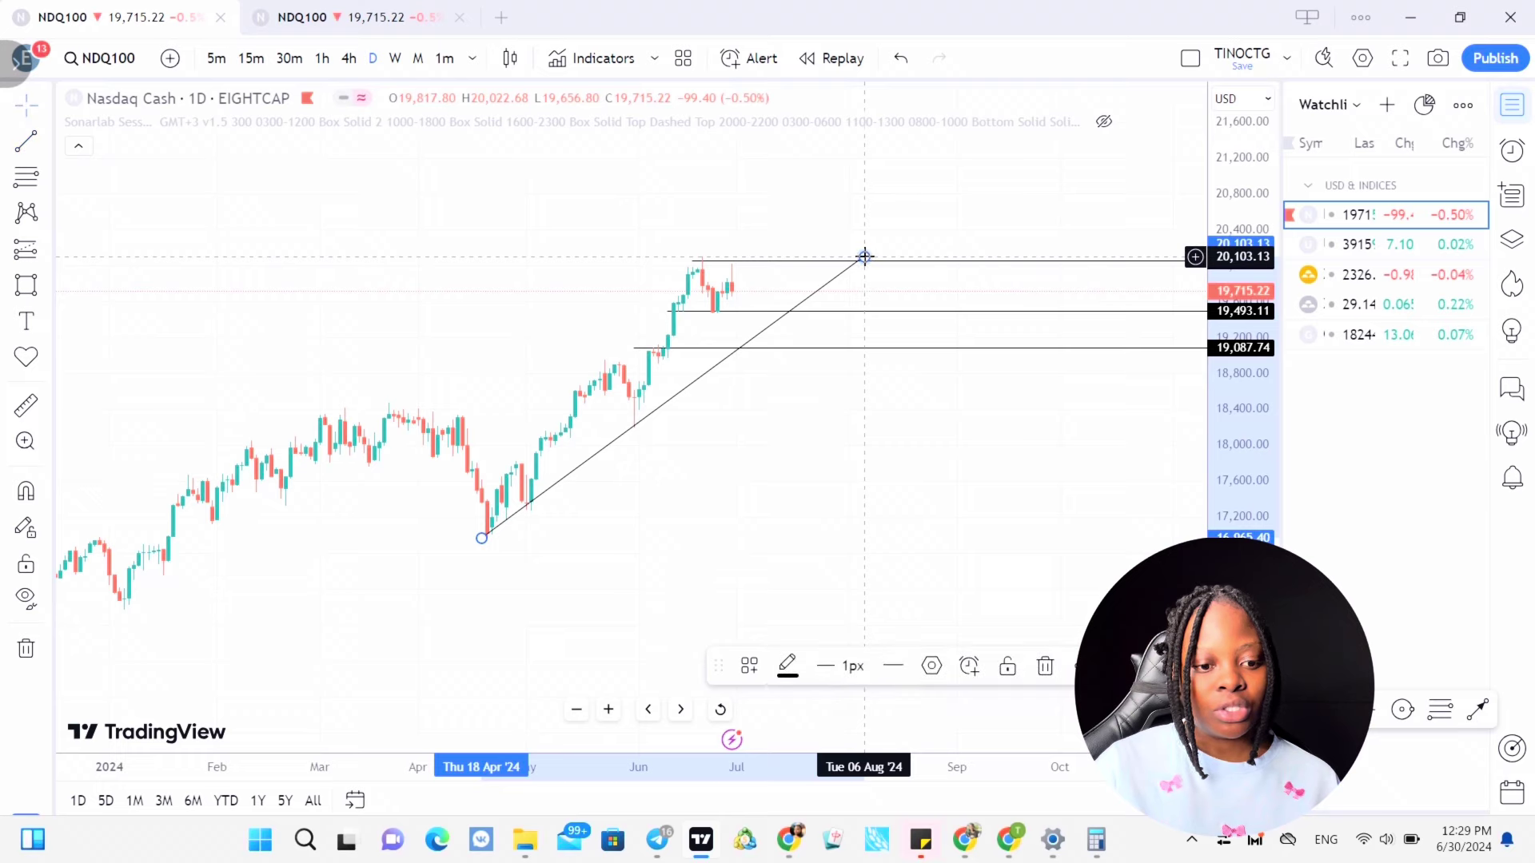
pyautogui.click(861, 471)
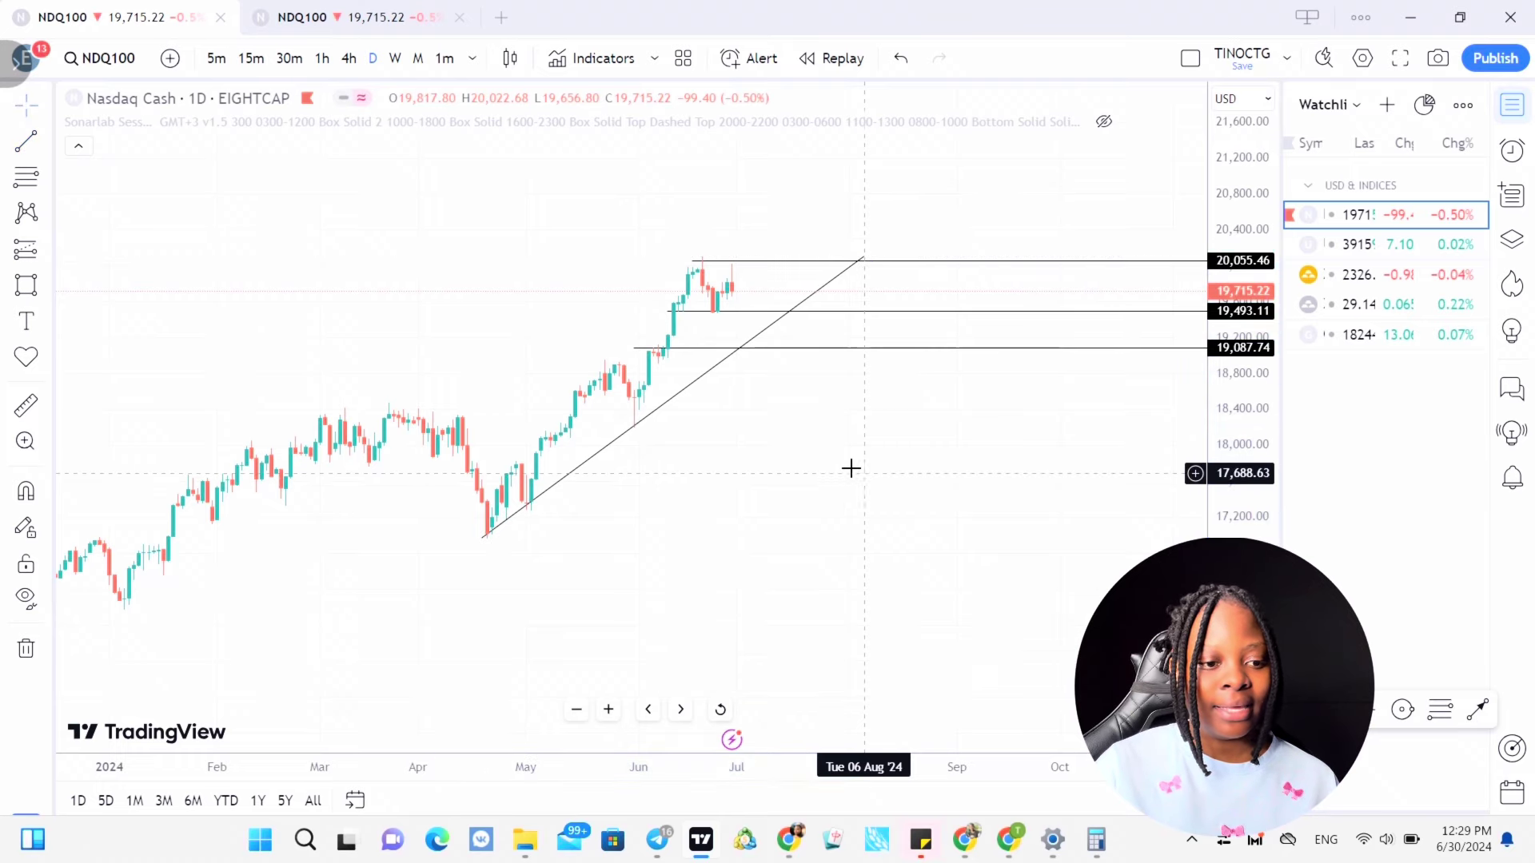
# - On 4-hour candles, move the top resistance down to 19,908.05 and add a 20,052.41 level
pyautogui.click(351, 60)
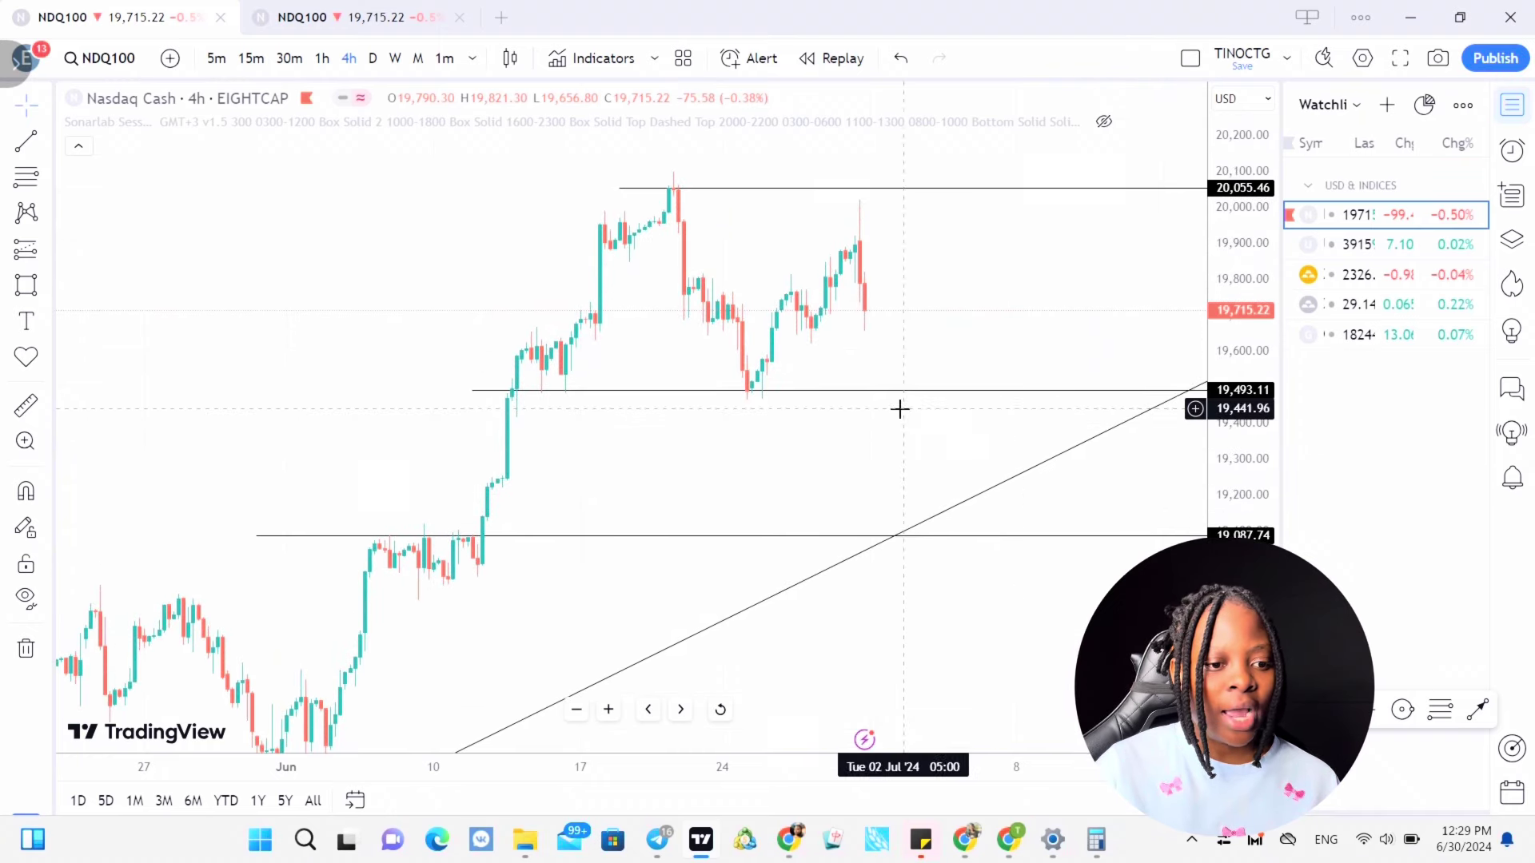
pyautogui.moveTo(889, 461); pyautogui.dragTo(737, 488)
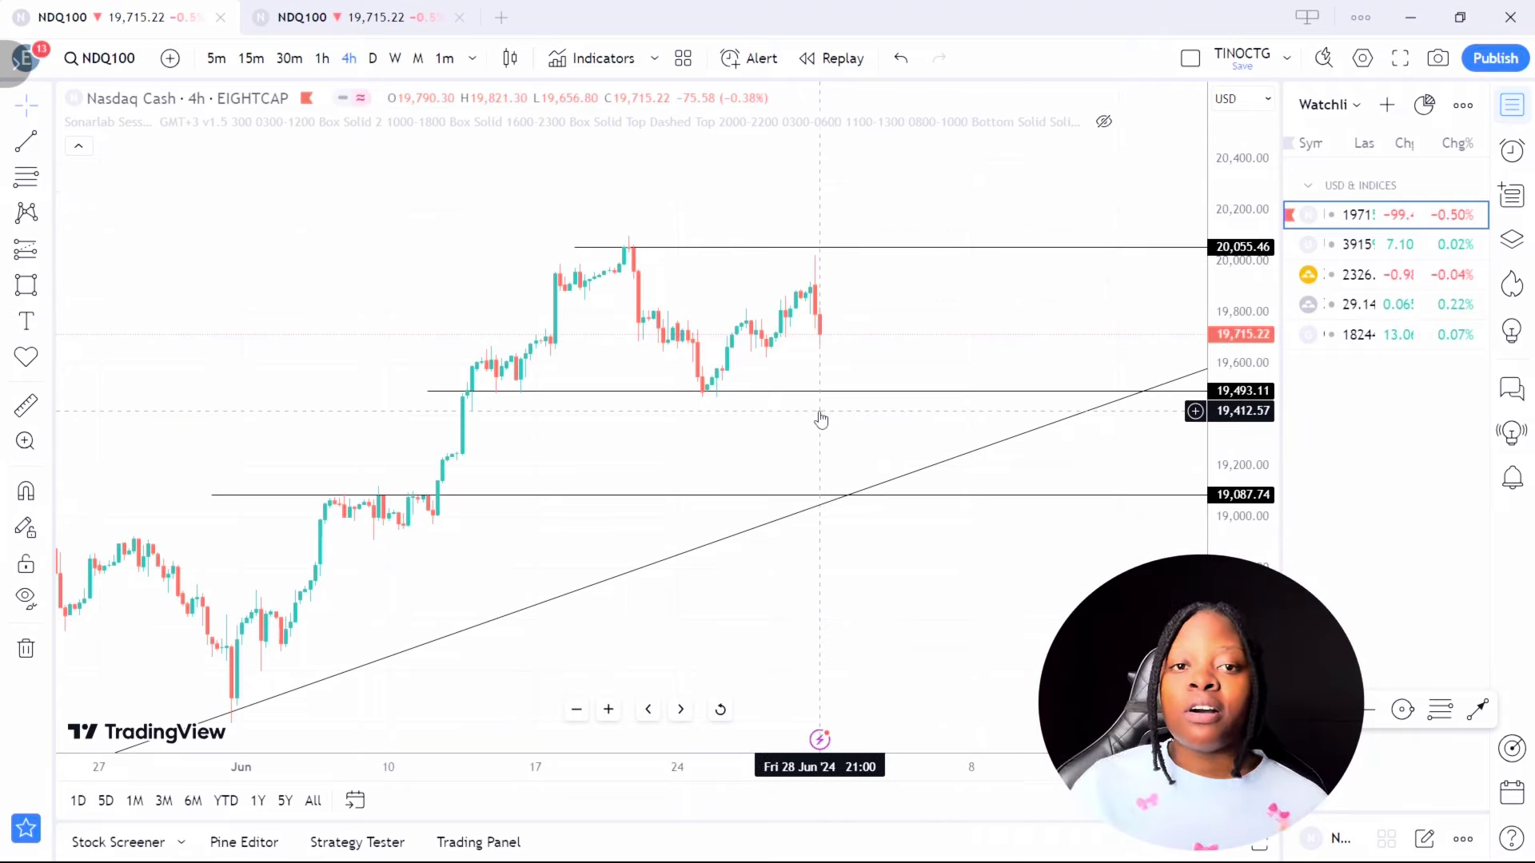
pyautogui.moveTo(788, 415); pyautogui.dragTo(747, 404)
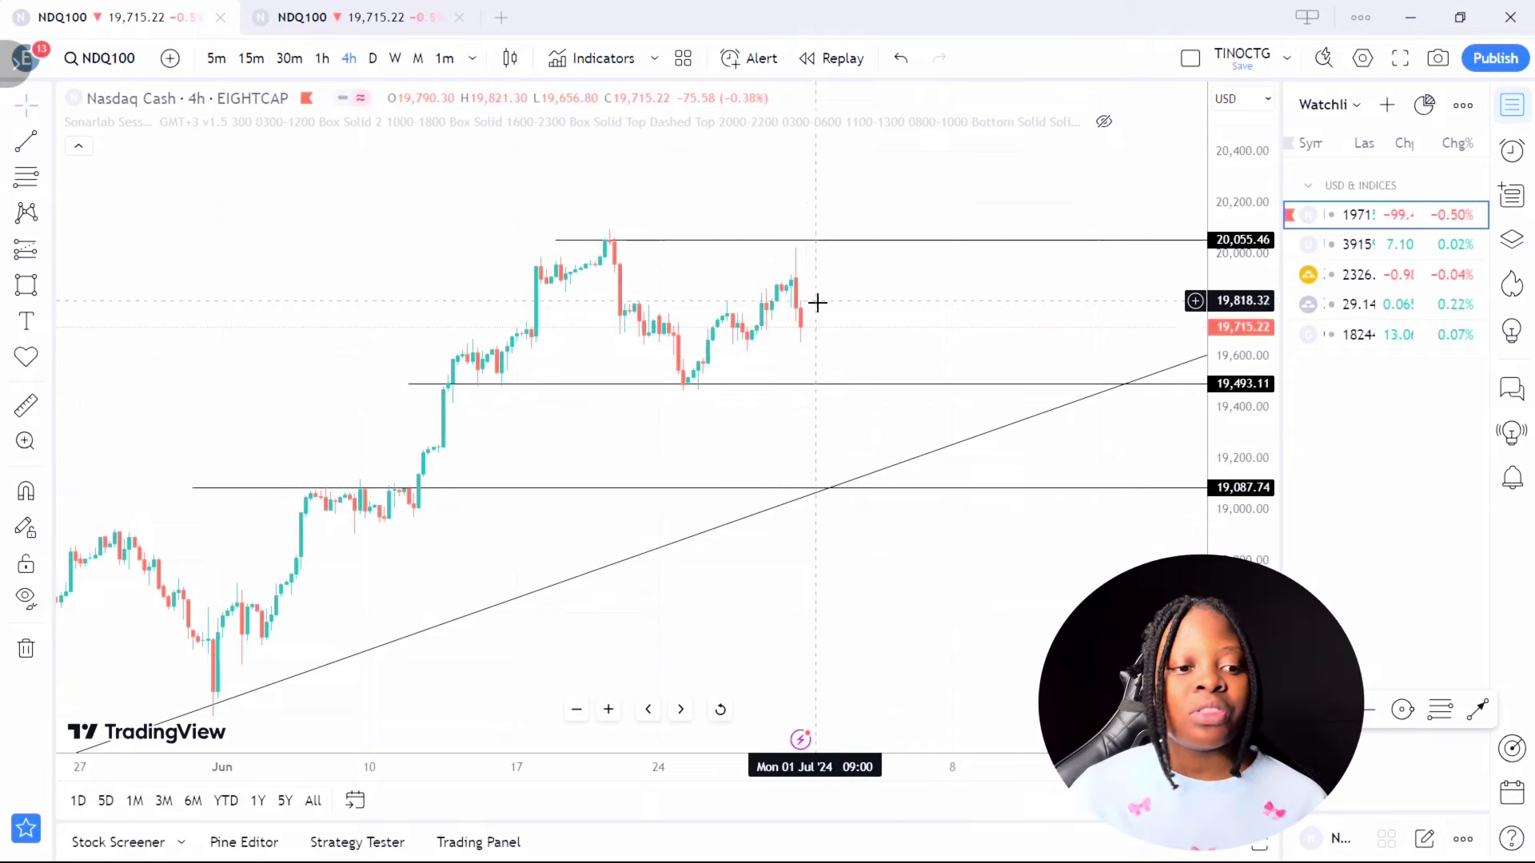
pyautogui.moveTo(553, 240); pyautogui.dragTo(761, 277)
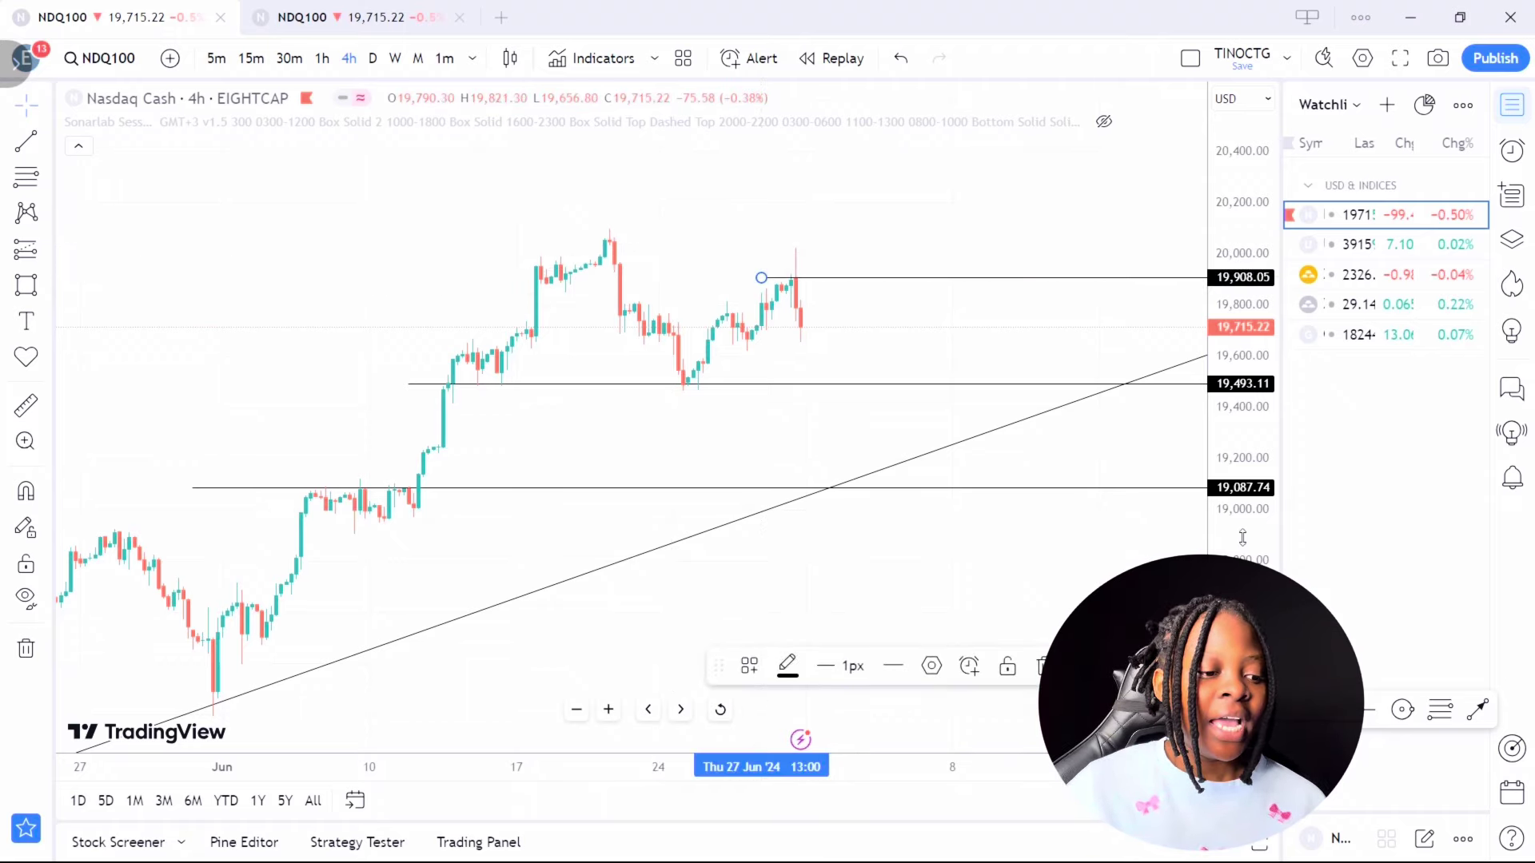
pyautogui.press('Escape')
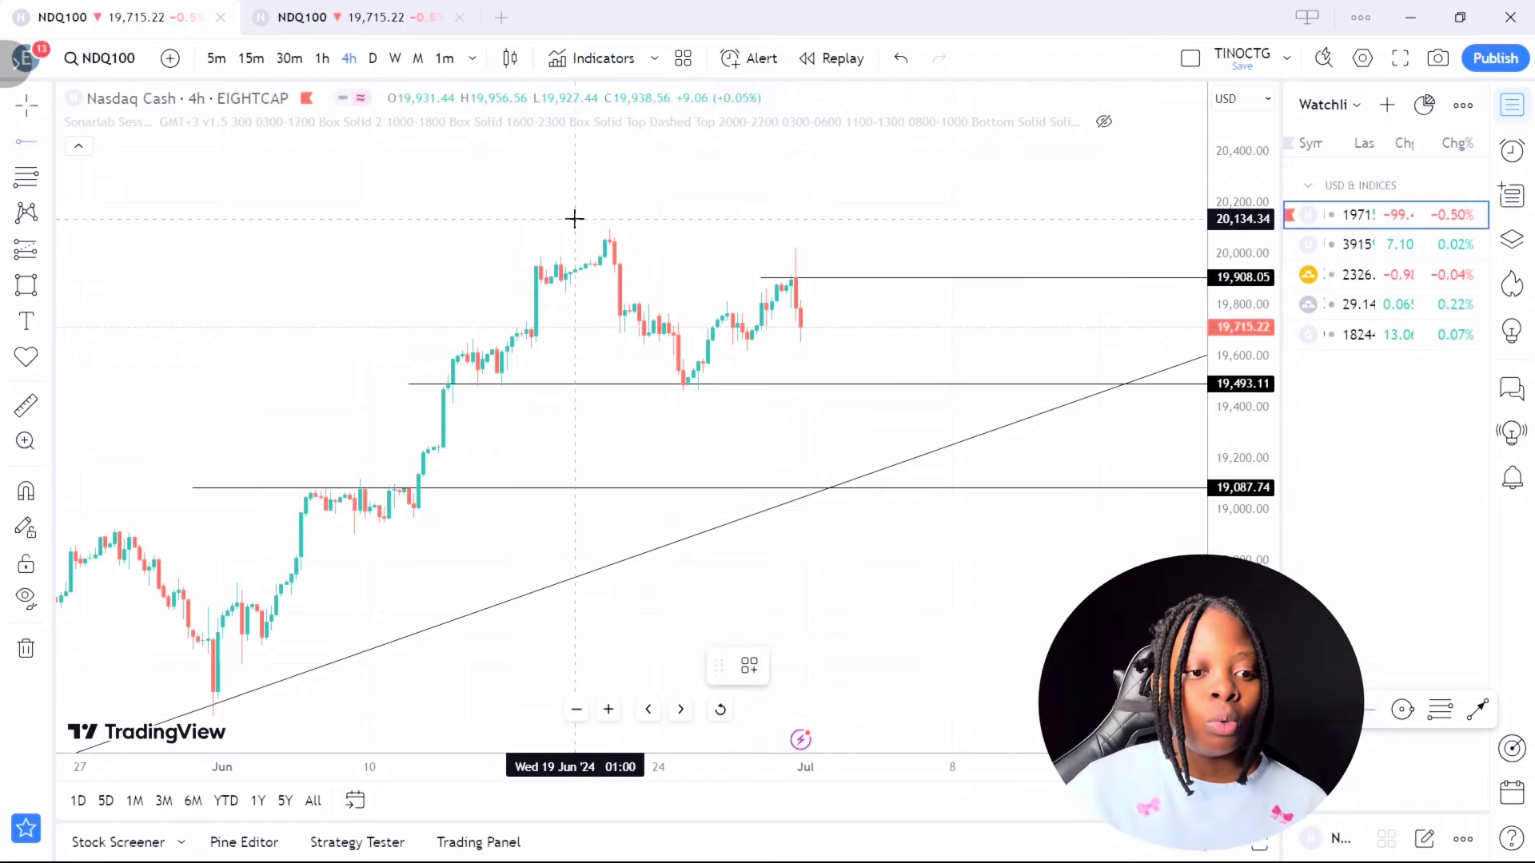
pyautogui.click(588, 240)
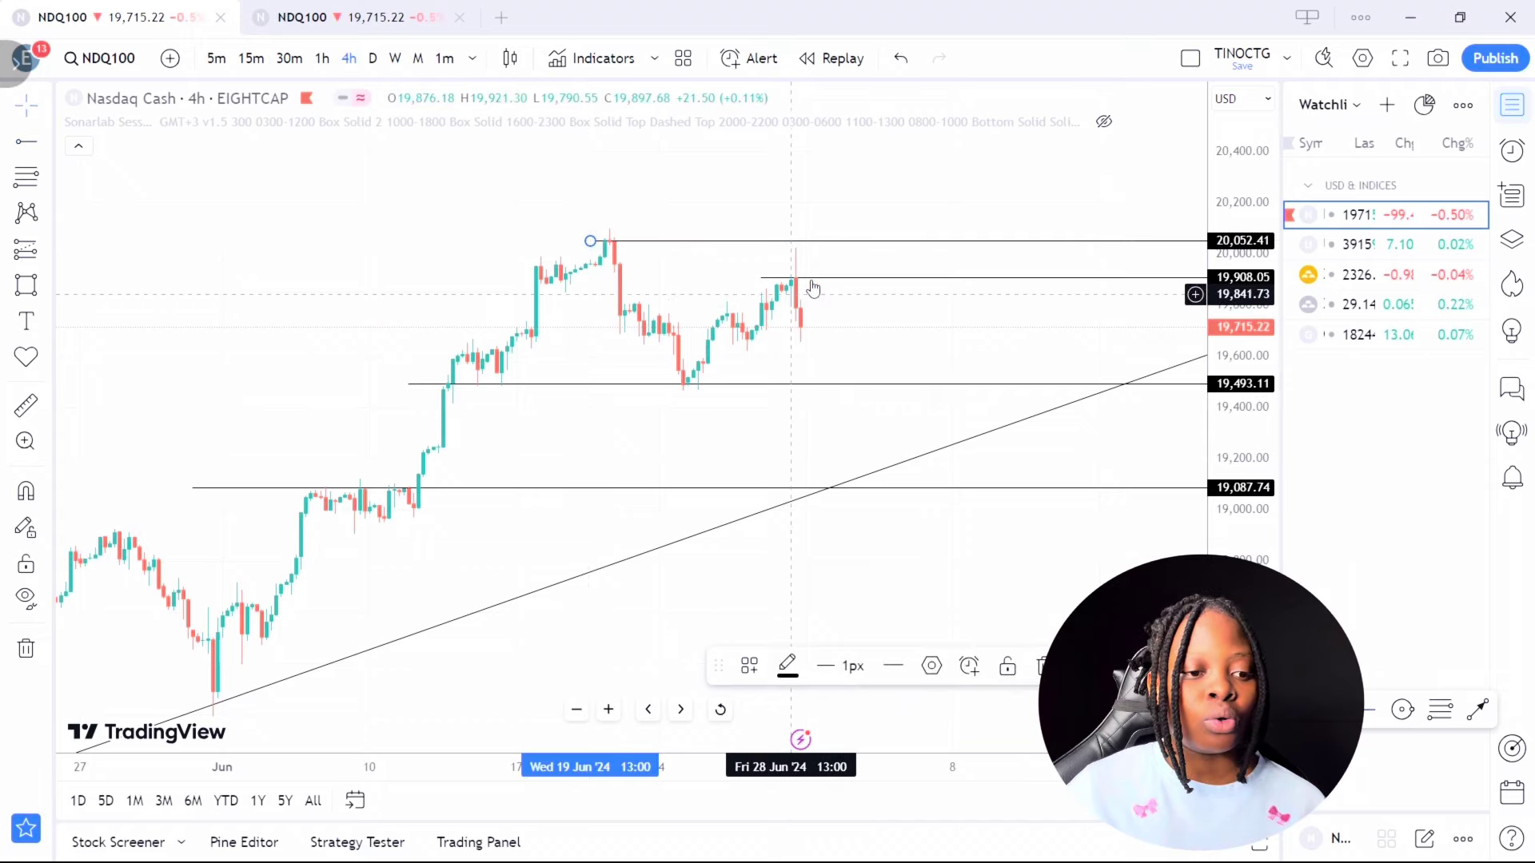